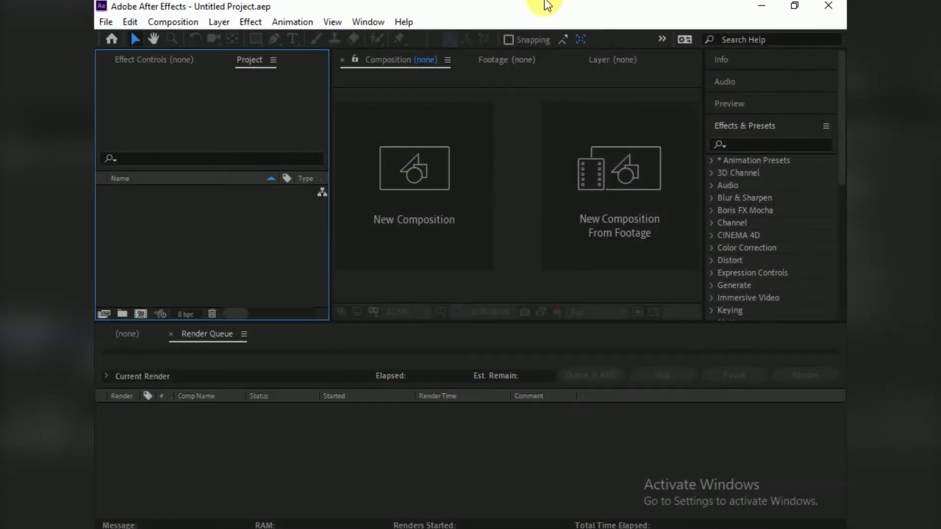
Start a file import and browse to the Animated Videos > Corona Man with mask folder
click(104, 23)
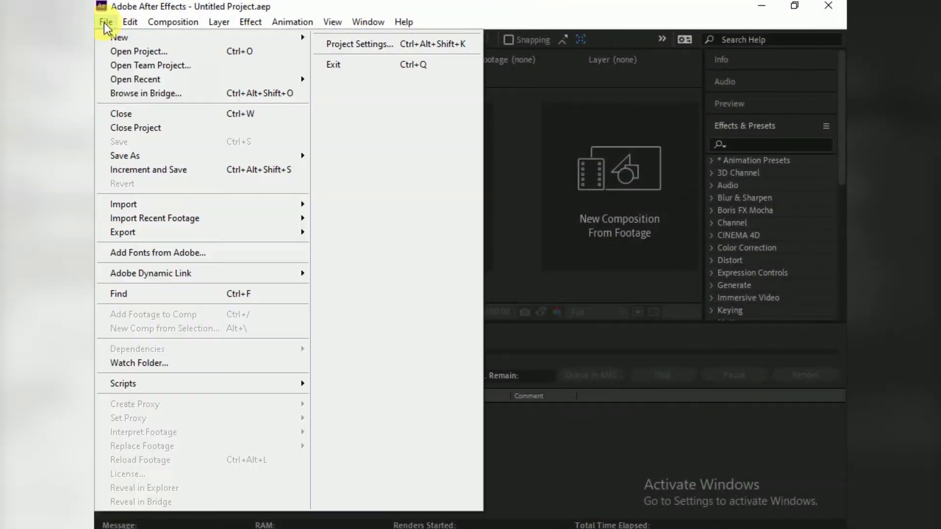
mouse_move(167, 204)
click(349, 204)
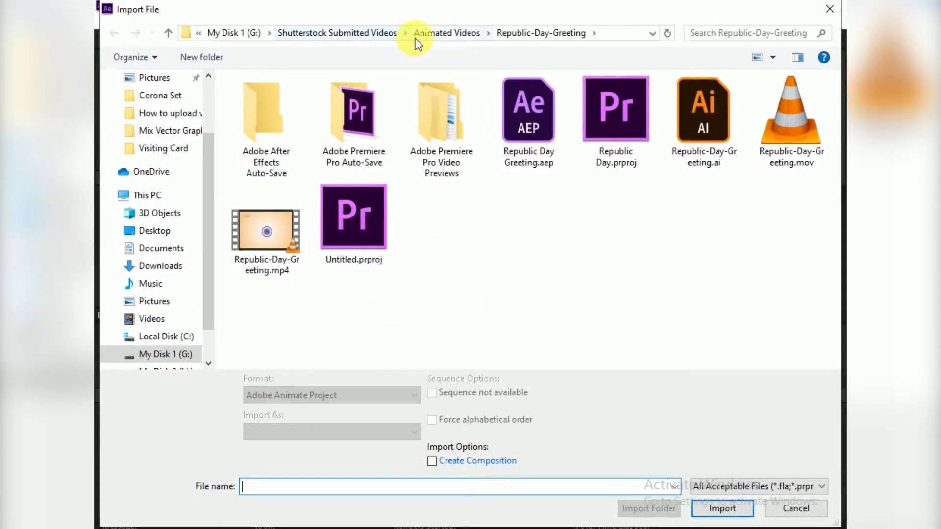
click(369, 33)
double_click(260, 115)
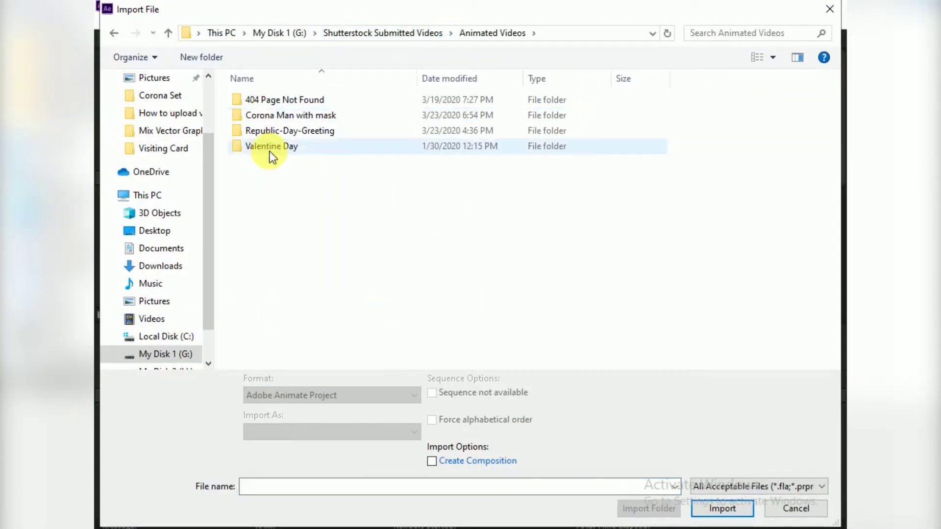
double_click(273, 117)
click(294, 99)
Import Corona Man with mask.ai as a Composition and nest it in a new composition
click(374, 430)
click(287, 468)
click(719, 510)
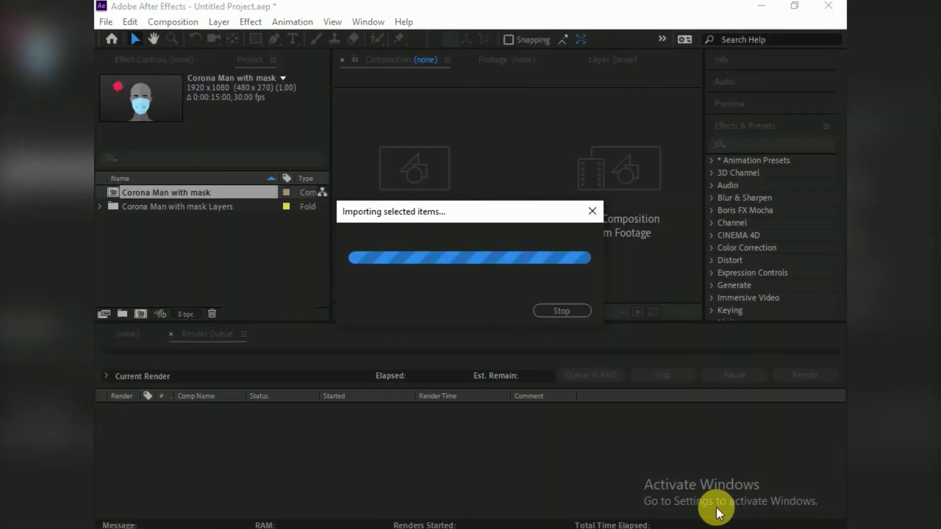
drag(172, 342, 148, 425)
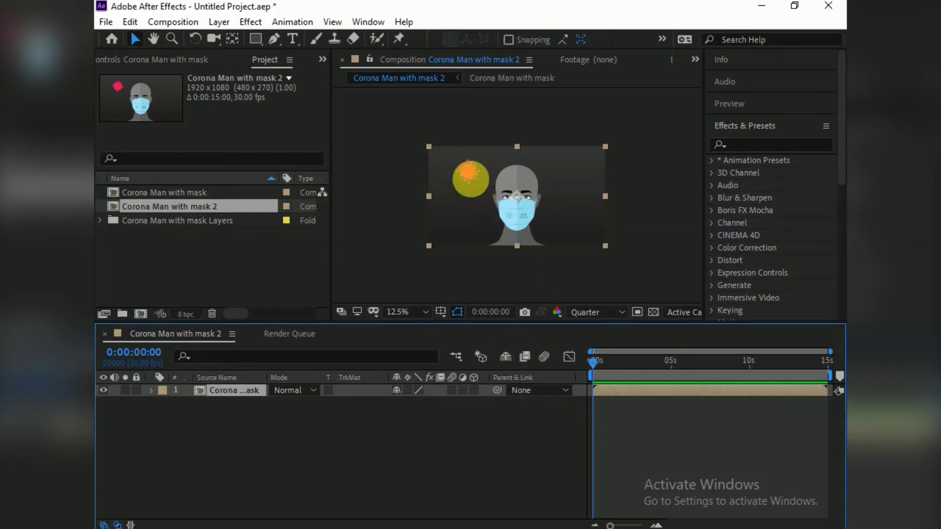
Zoom the viewer in on the artwork, then open the nested Corona Man with mask comp
key(z)
scroll(613, 257, up, 2)
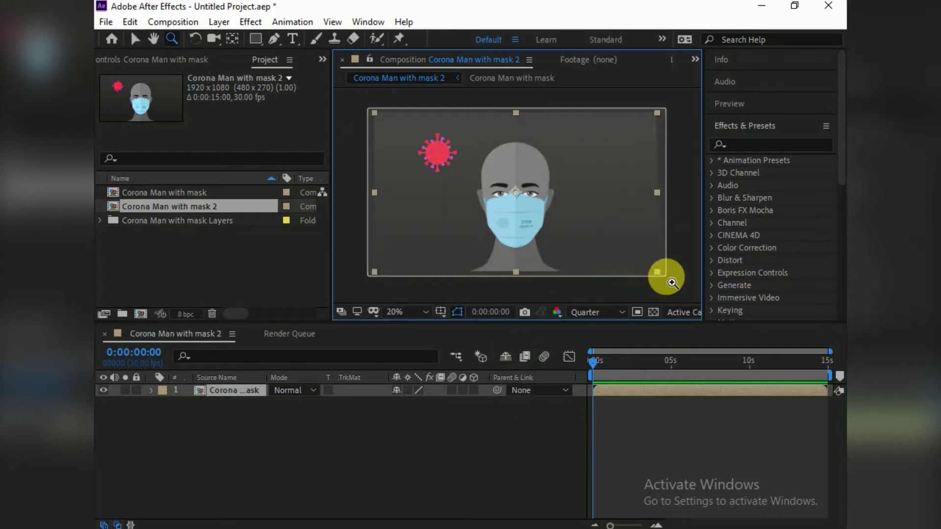
drag(382, 111, 671, 285)
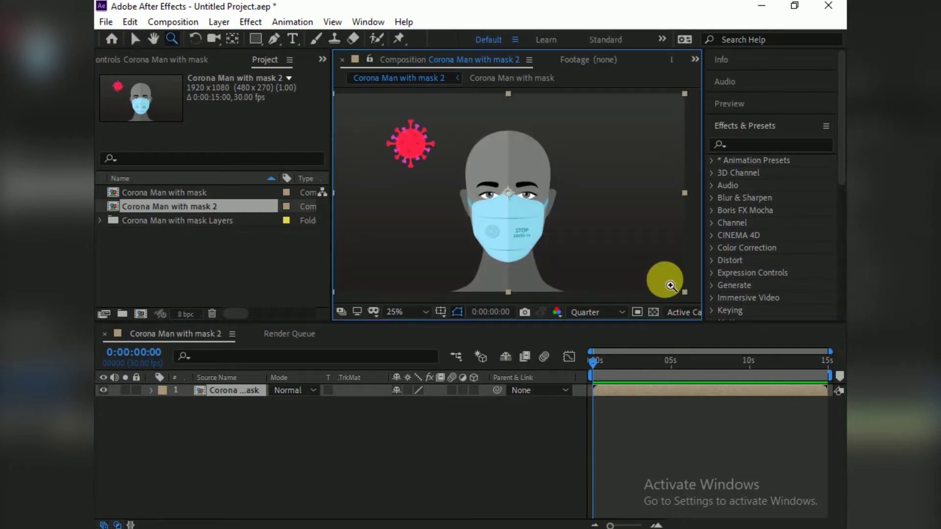
scroll(637, 263, down, 1)
scroll(385, 252, up, 2)
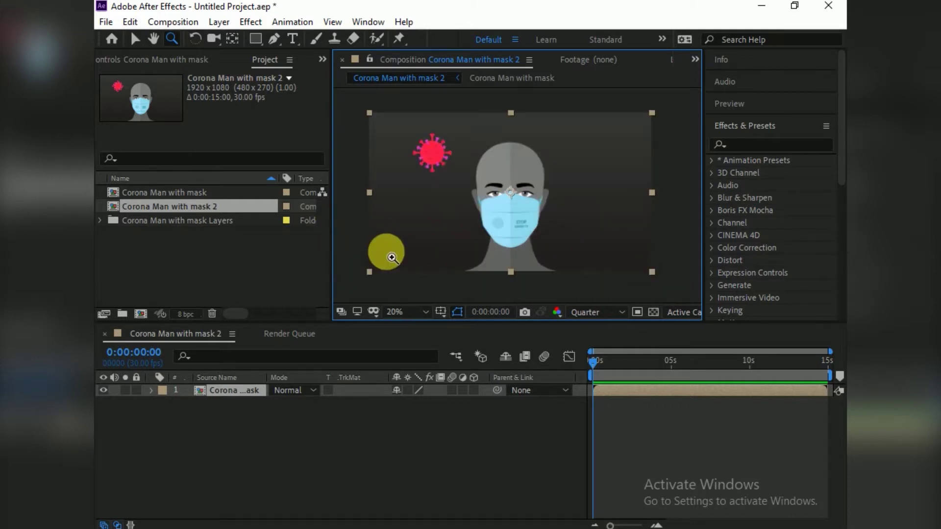
drag(332, 246, 281, 247)
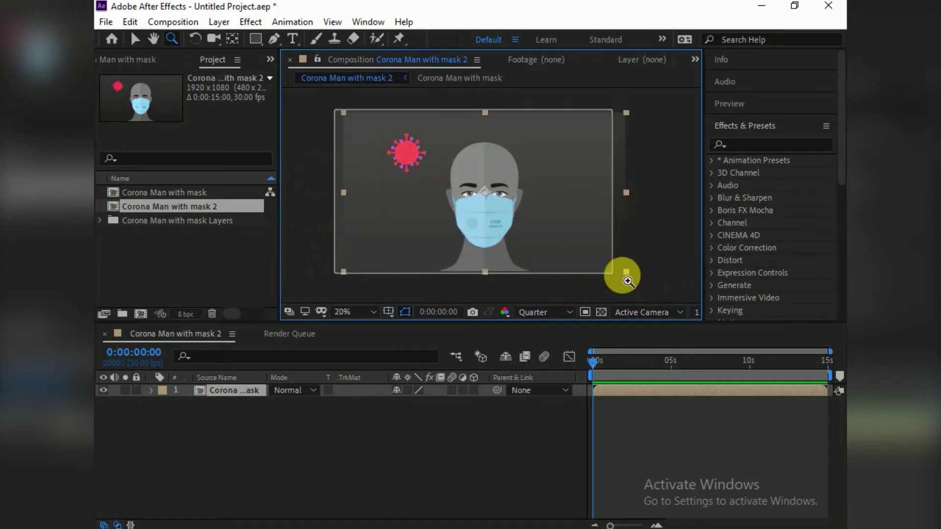
scroll(628, 275, up, 1)
double_click(196, 390)
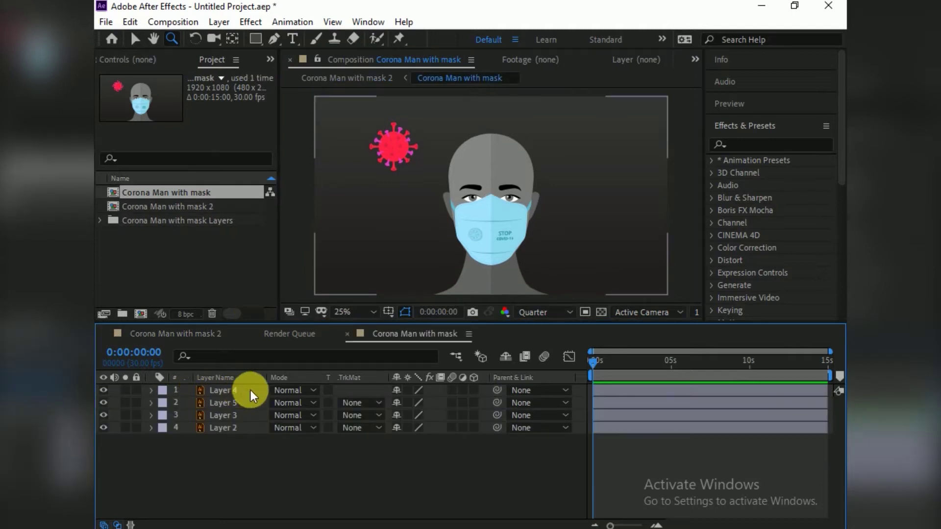
click(222, 443)
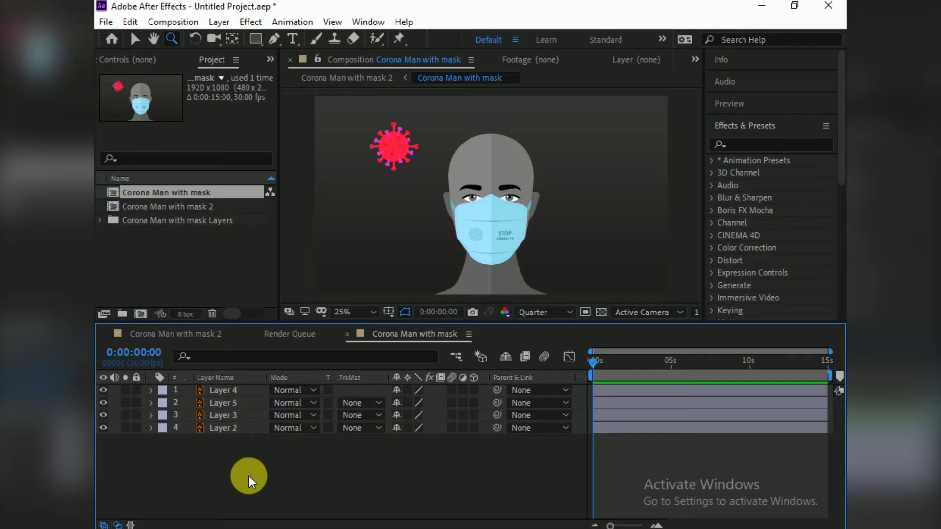
Rename Layer 2 to BG and Layer 3 to Virus
click(220, 428)
right_click(228, 427)
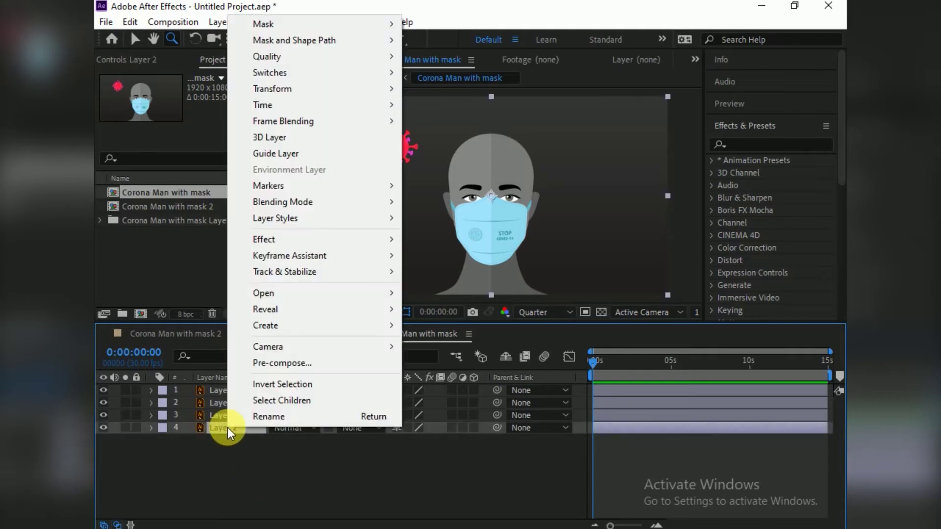
click(258, 422)
text(BG)
key(Return)
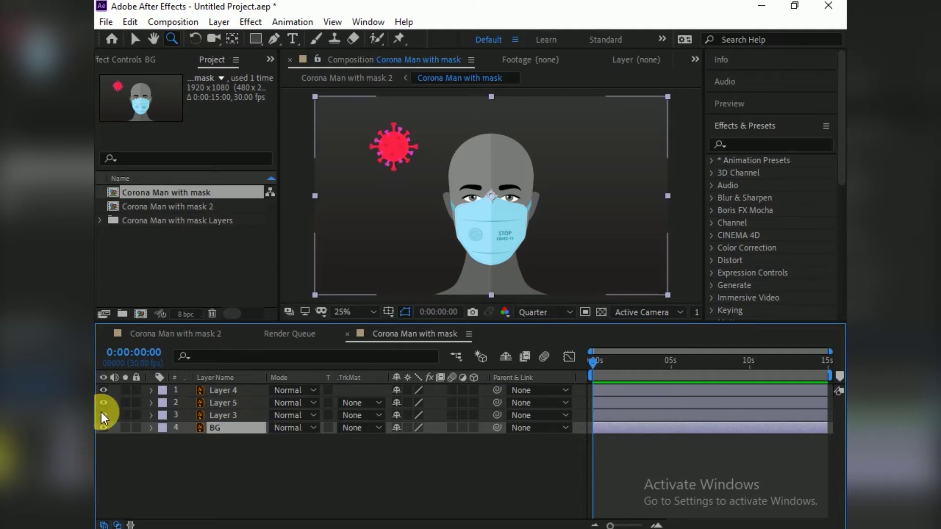
click(229, 416)
key(Return)
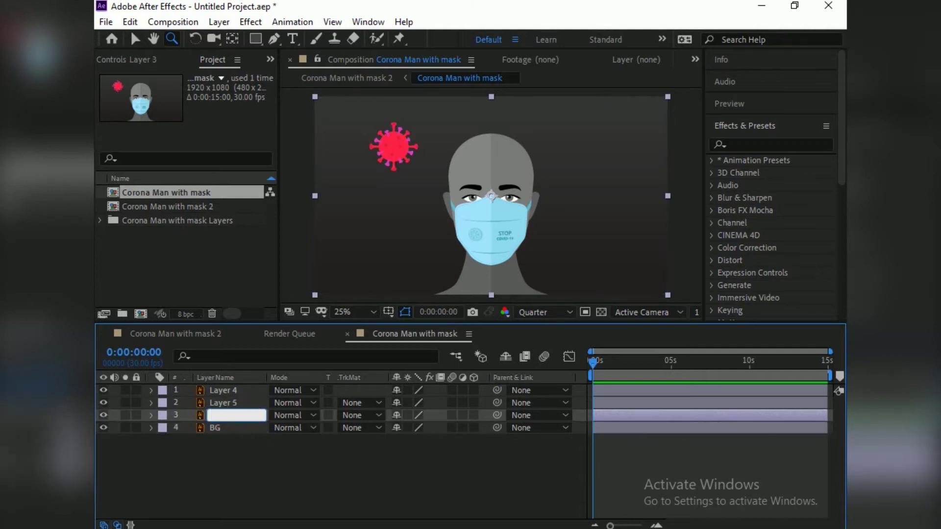
text(Virus)
key(Return)
Identify Layers 5 and 4 by toggling visibility, then rename them Face and Mask
click(102, 401)
click(102, 402)
click(218, 402)
key(Return)
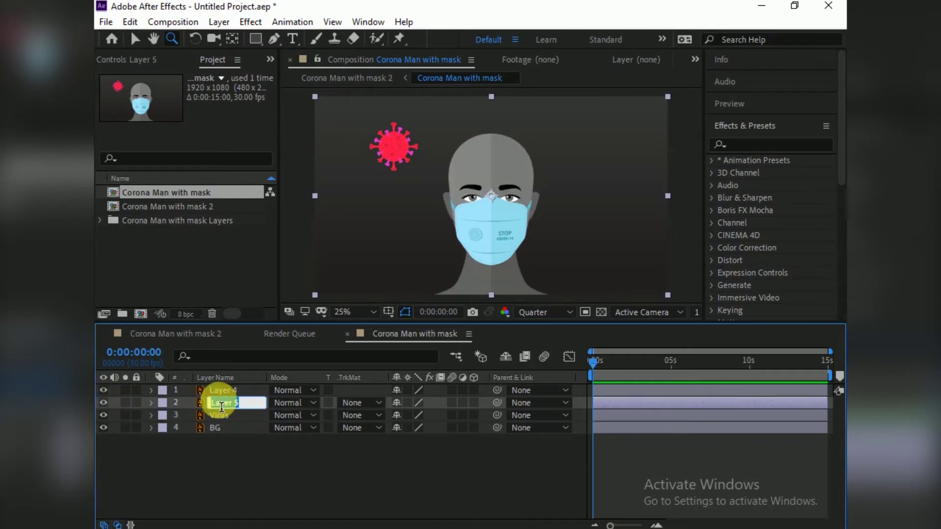
text(Face)
key(Return)
click(225, 390)
double_click(103, 390)
click(103, 390)
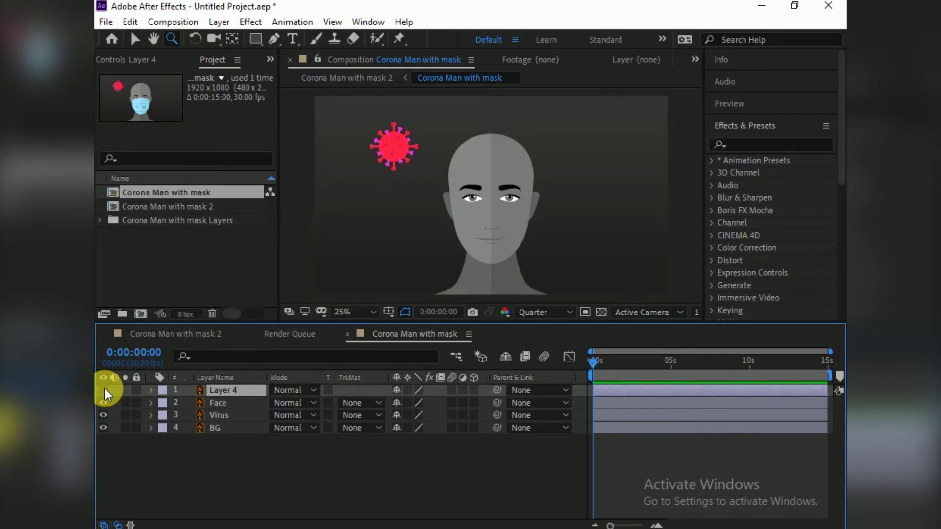
click(104, 390)
key(Return)
text(Mask)
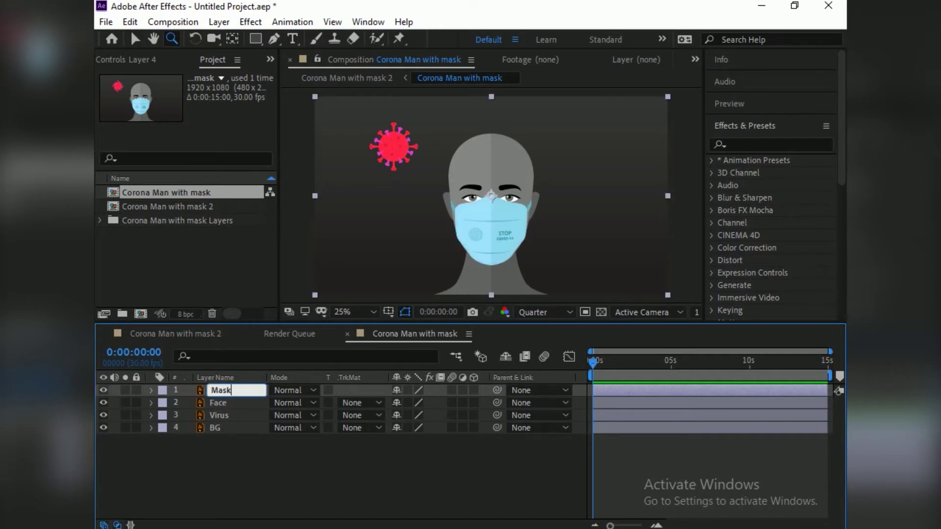
key(Return)
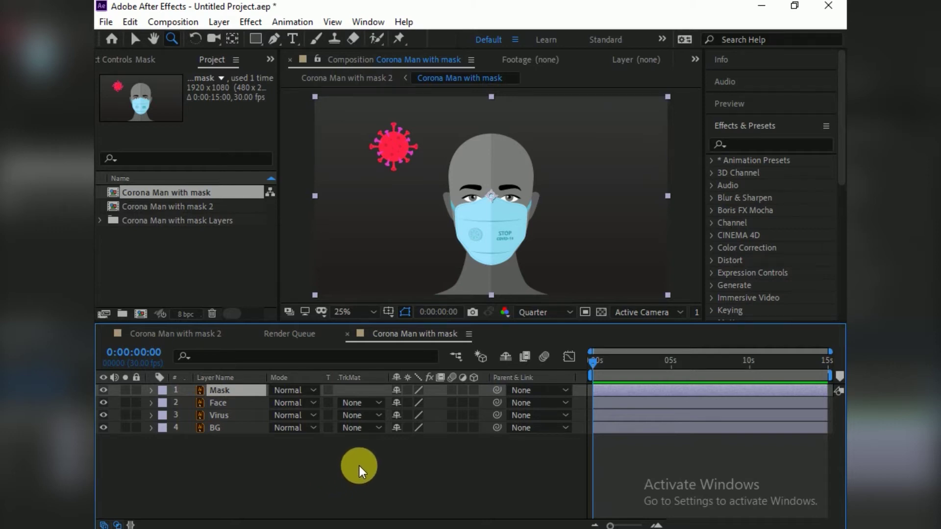
Delay the Mask and Virus layers to start around 2 seconds
shift+click(608, 414)
drag(608, 415, 627, 402)
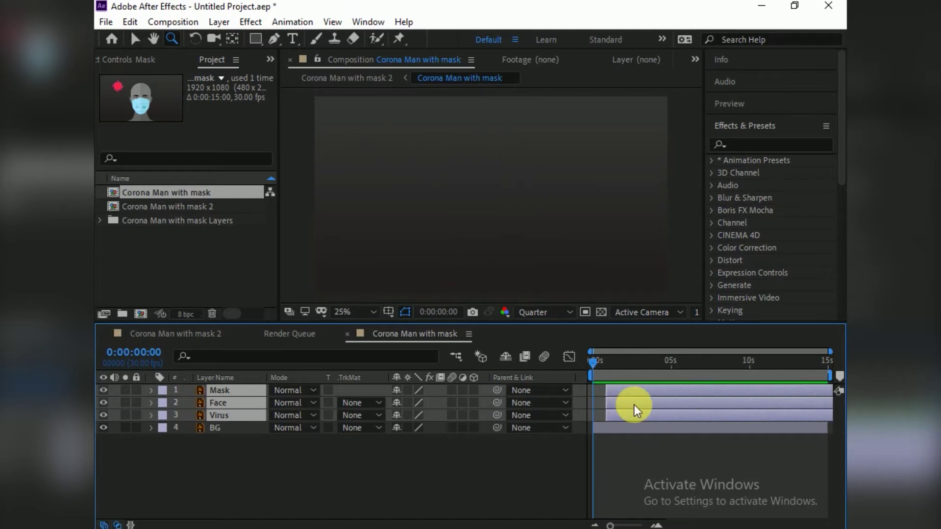
drag(634, 405, 621, 406)
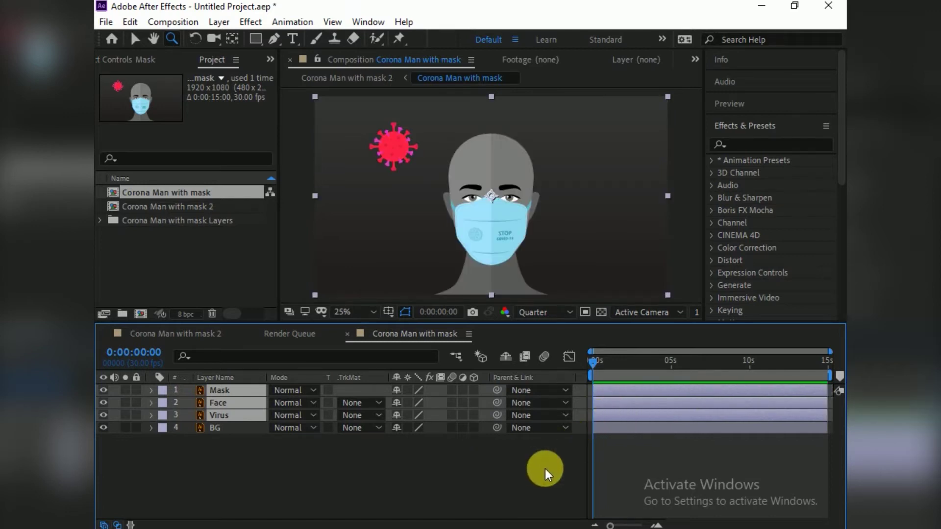
click(647, 463)
click(219, 390)
ctrl+click(219, 415)
drag(613, 390, 643, 395)
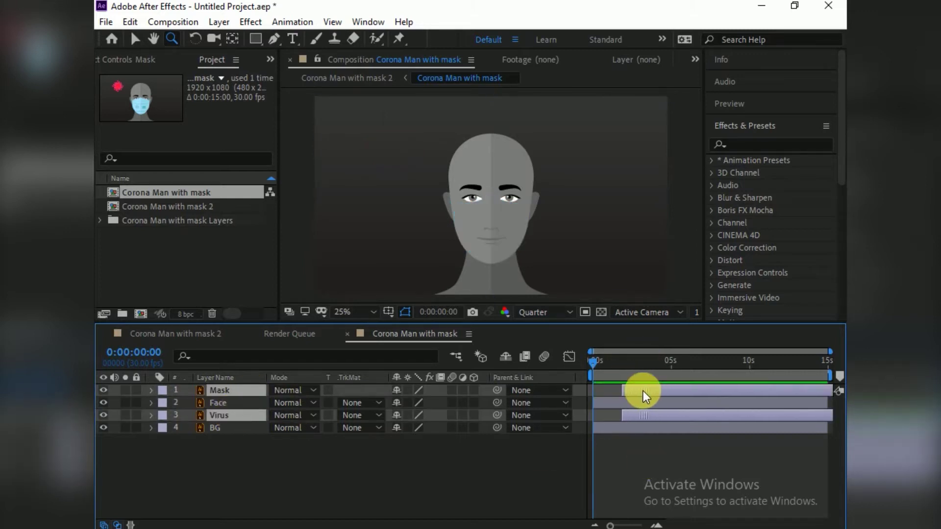
drag(643, 390, 640, 392)
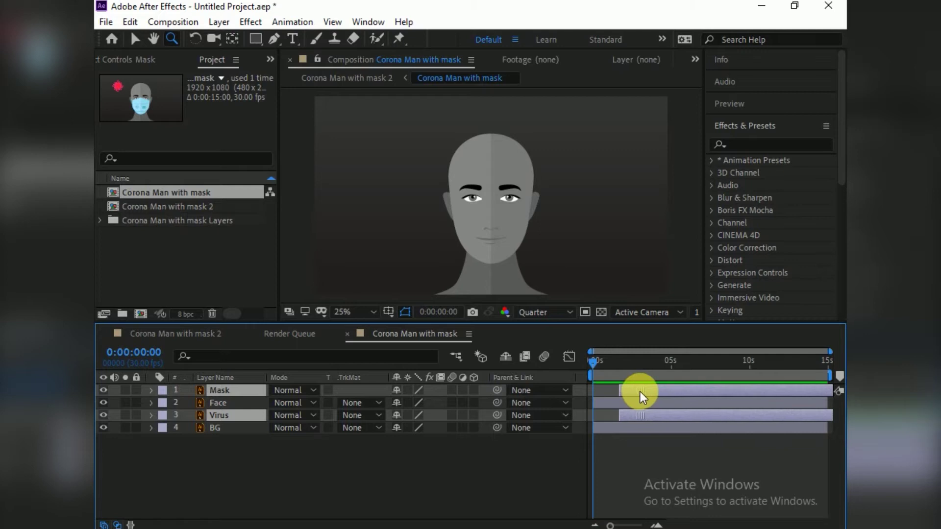
Push the Mask layer to start near 5 seconds and preview the timing
click(446, 462)
drag(637, 391, 684, 392)
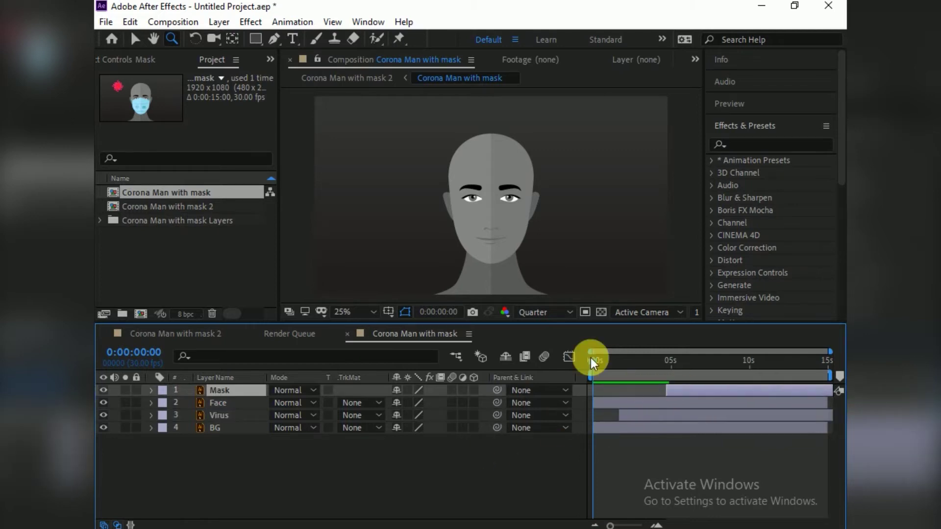
drag(590, 358, 729, 391)
key(space)
drag(636, 415, 648, 416)
mouse_move(590, 360)
mouse_down()
mouse_move(686, 375)
mouse_move(584, 389)
mouse_up()
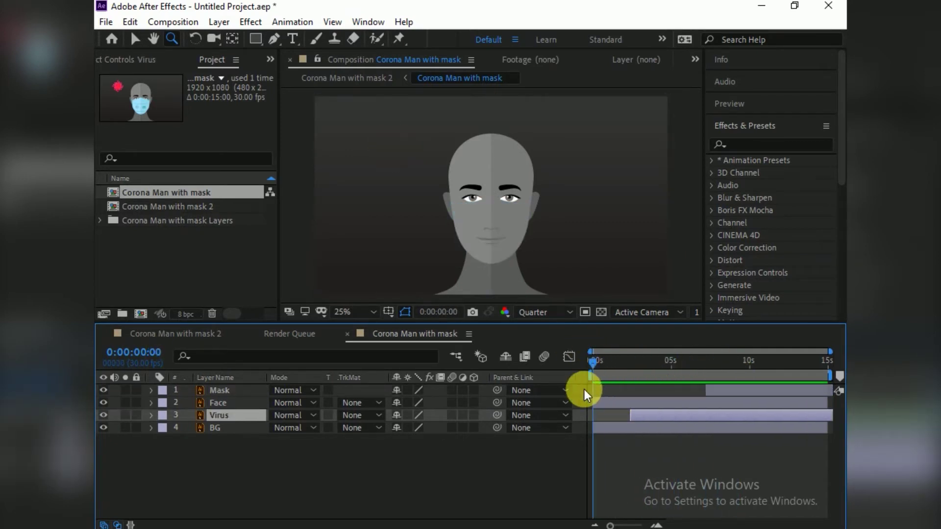
Keyframe the Face Position rising from 960,1455 at 0s to 960,540 at 0:00:02:05
click(217, 401)
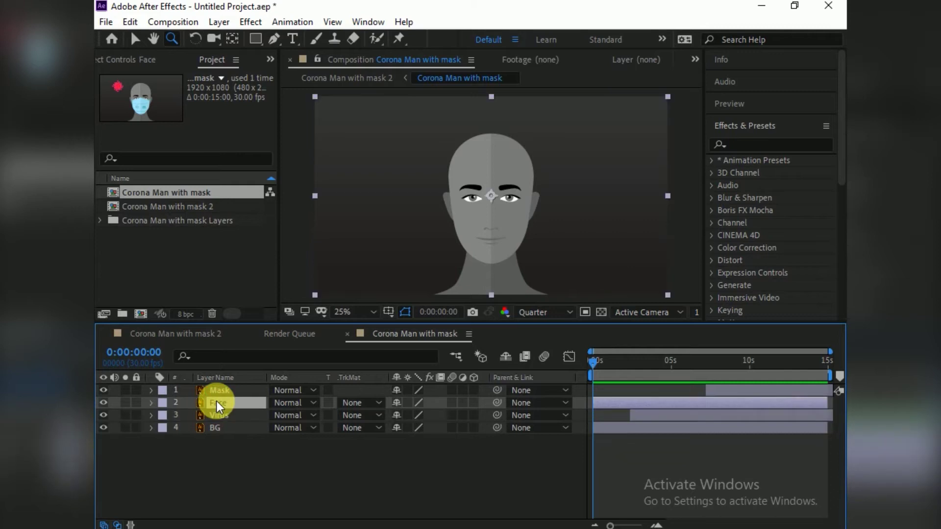
key(p)
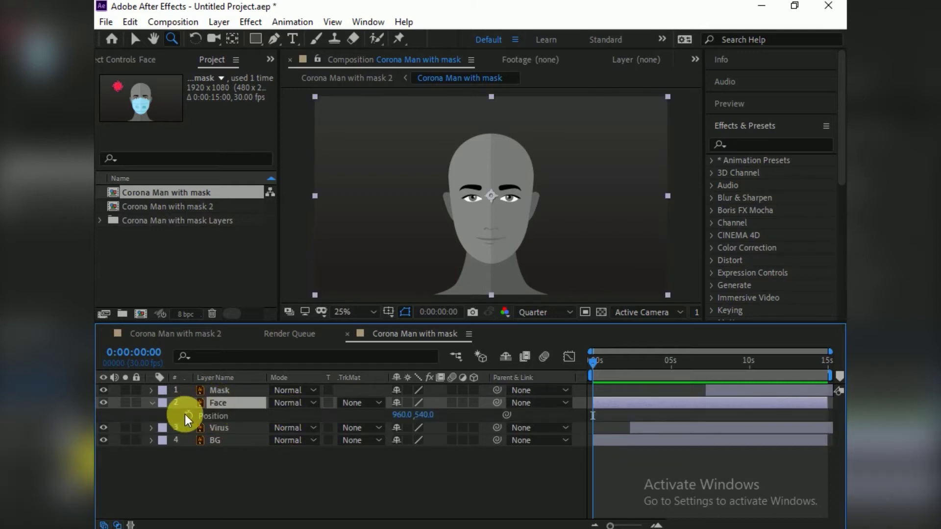
click(188, 415)
drag(592, 366, 627, 364)
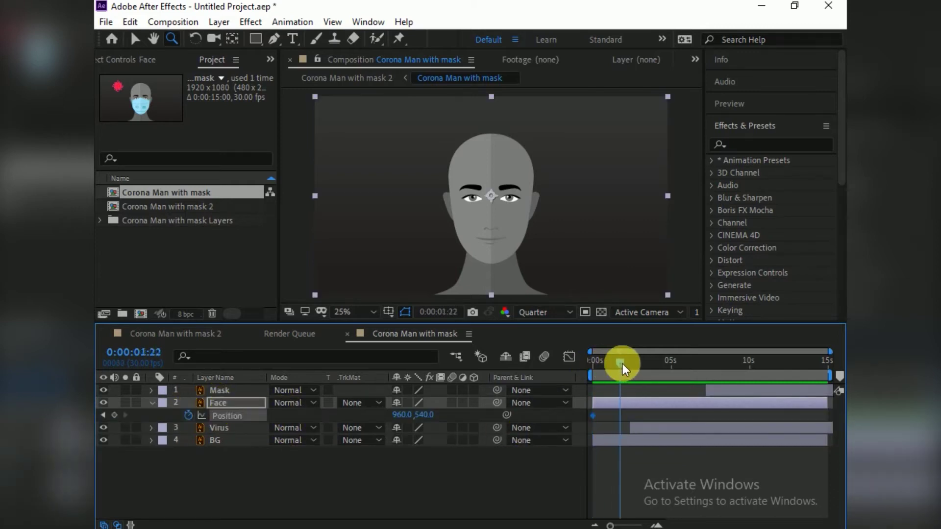
click(115, 415)
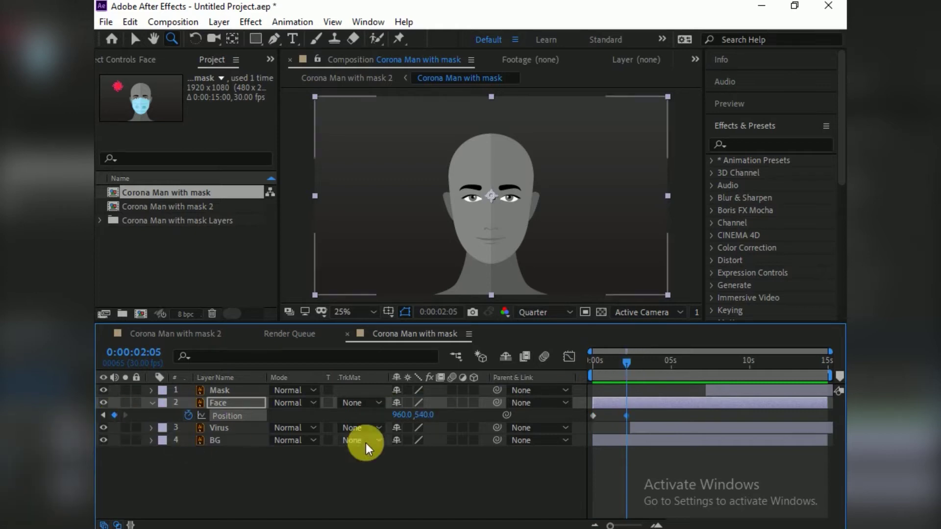
click(103, 415)
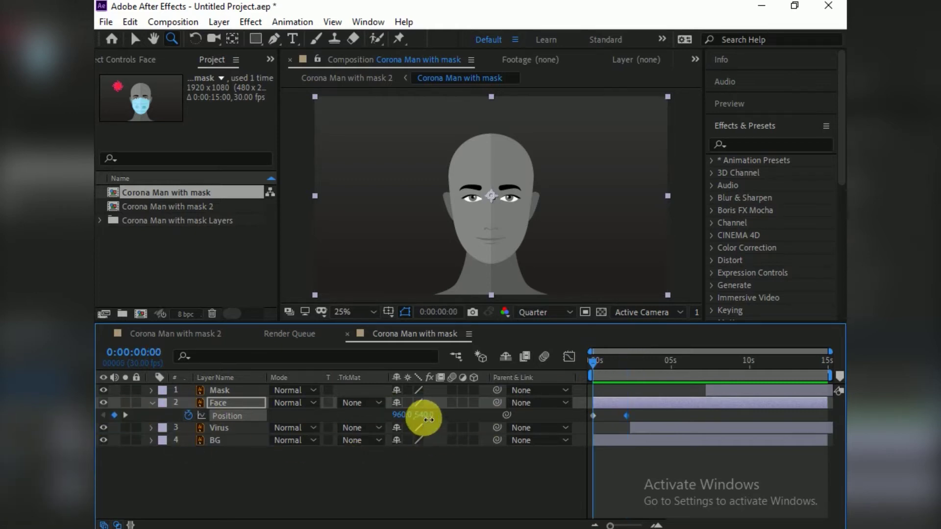
drag(420, 415, 681, 417)
drag(423, 417, 521, 420)
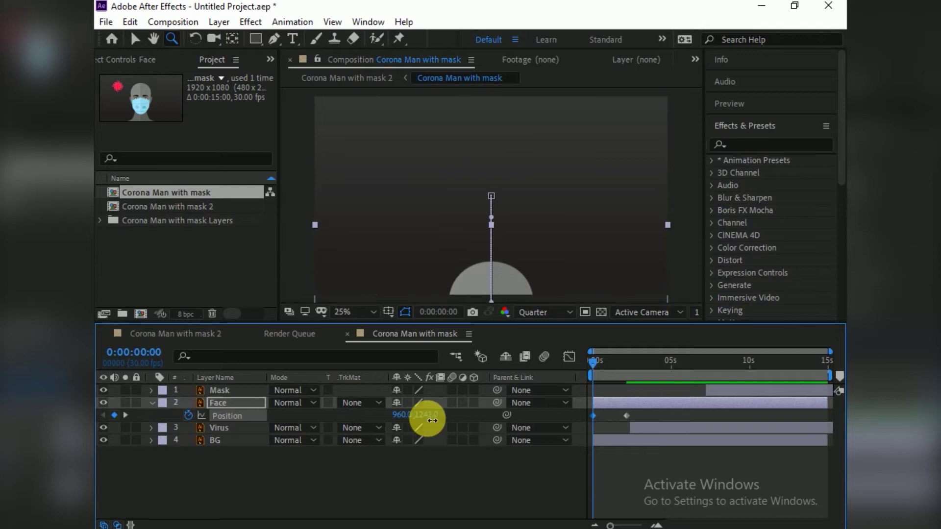
drag(420, 417, 573, 420)
drag(614, 371, 610, 369)
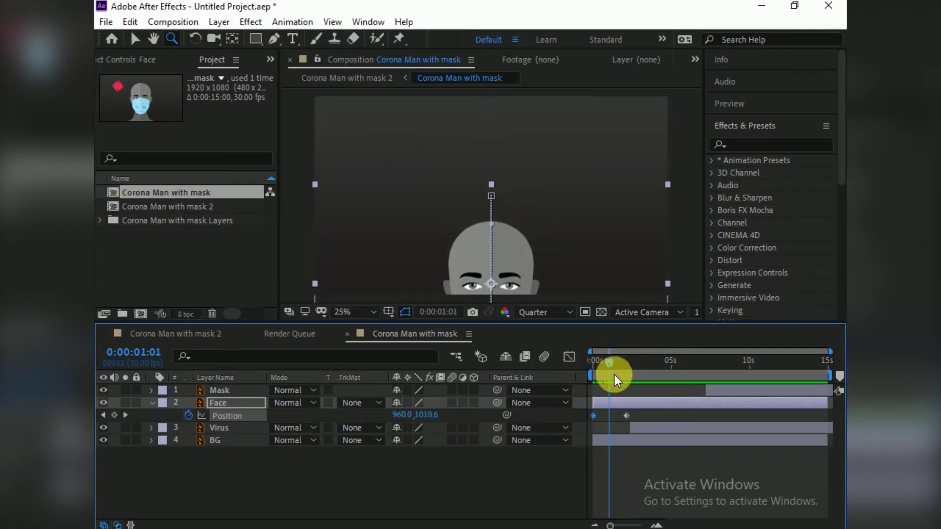
Select the face's Position keyframes and show their speed graph
click(652, 428)
click(595, 361)
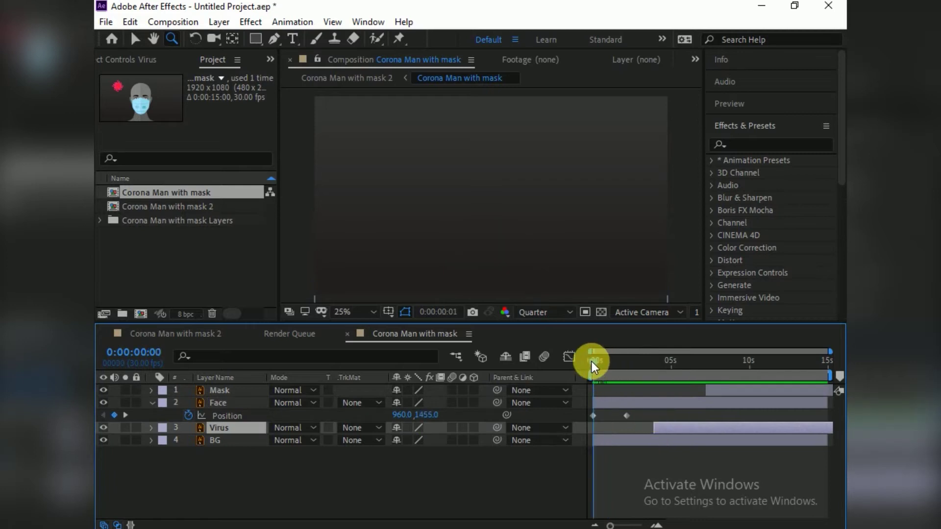
click(631, 416)
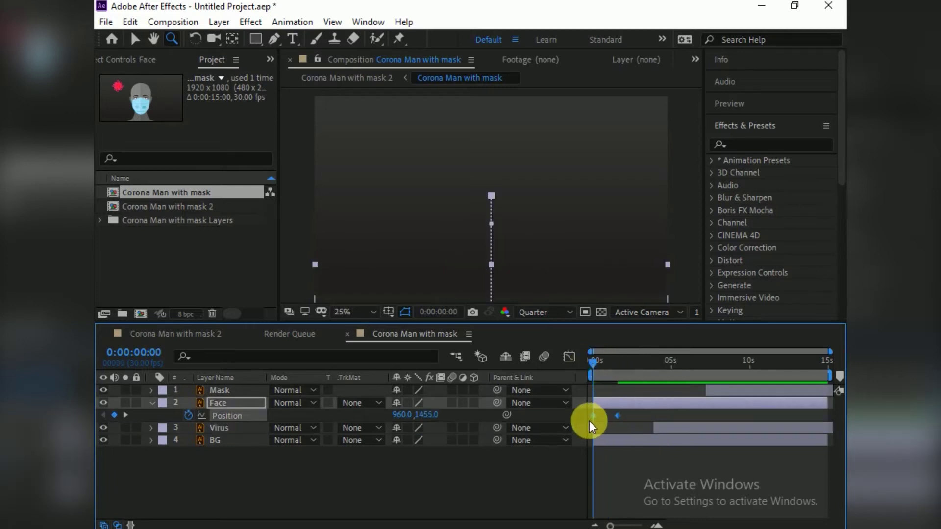
click(569, 359)
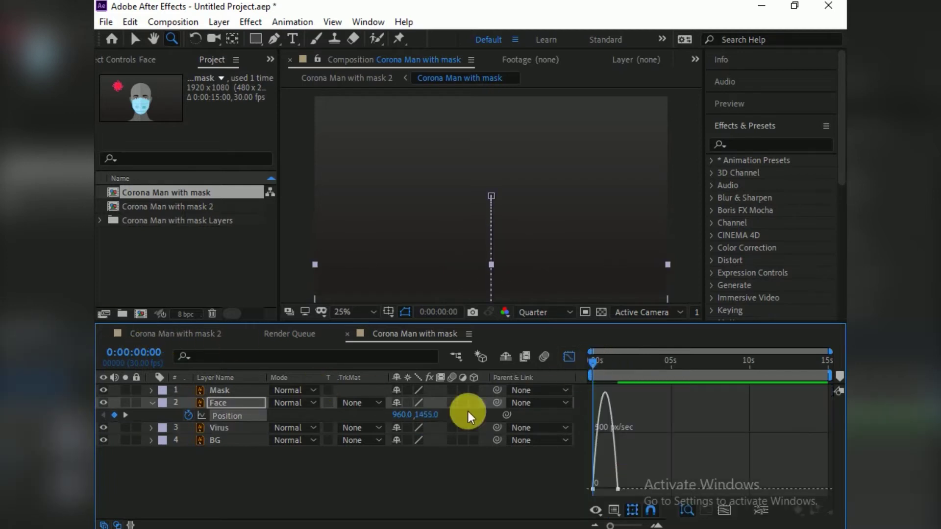
Reshape the speed curve so the face's rise starts fast and eases into place
click(135, 39)
drag(648, 471, 620, 489)
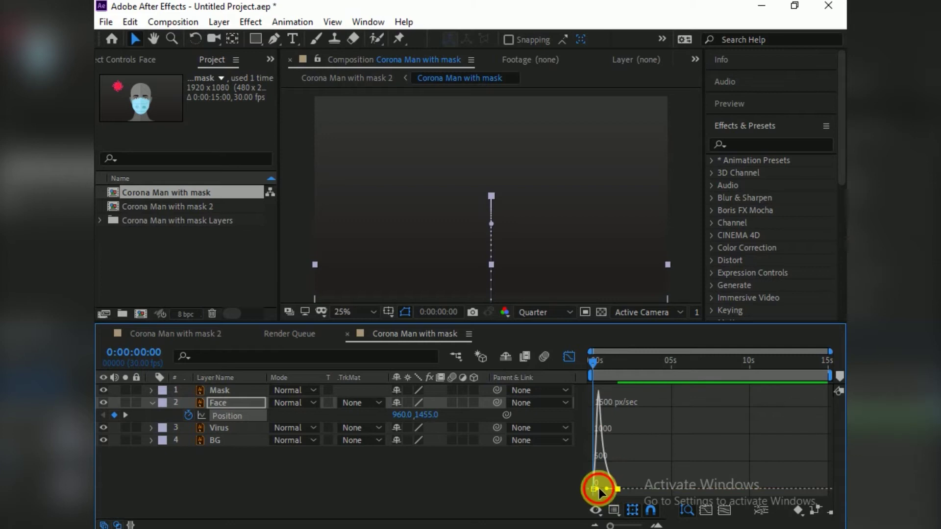
click(568, 356)
Preview the face's rise, checking around 0:00:02:08 and 0:00:01:15
drag(595, 362, 594, 363)
click(620, 468)
key(space)
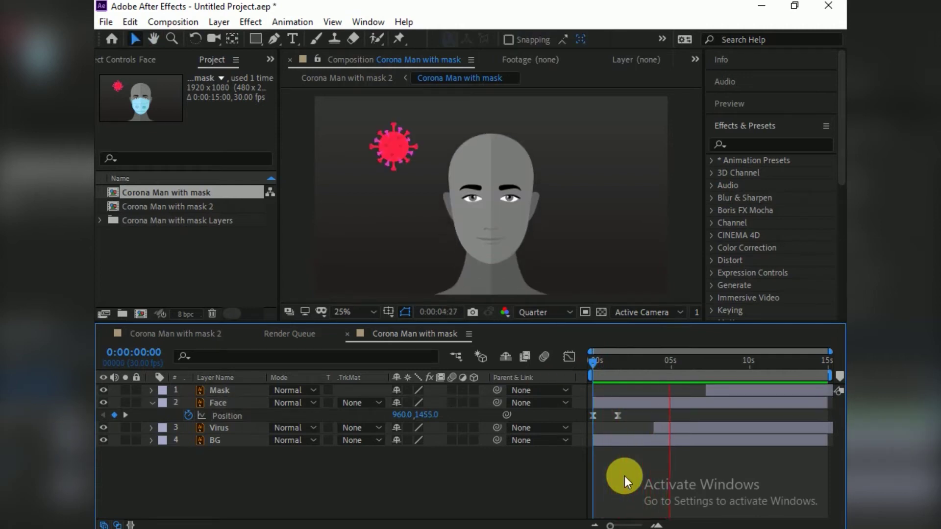
drag(675, 366, 625, 364)
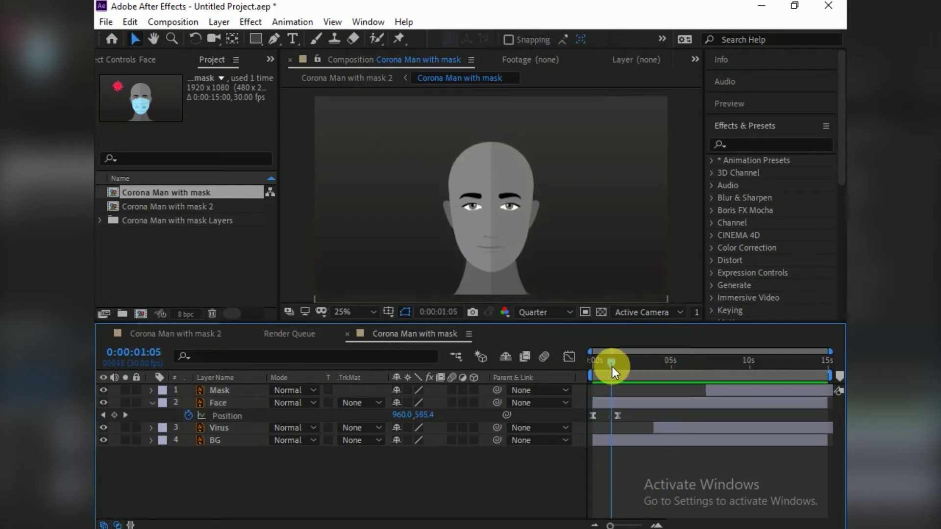
drag(626, 363, 614, 369)
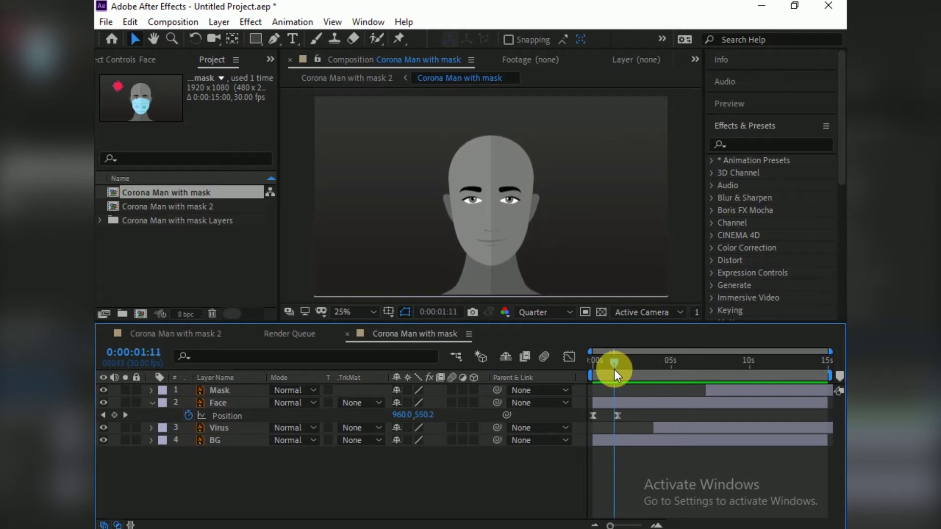
Add a wiggle expression to the Face Position and preview it
click(219, 404)
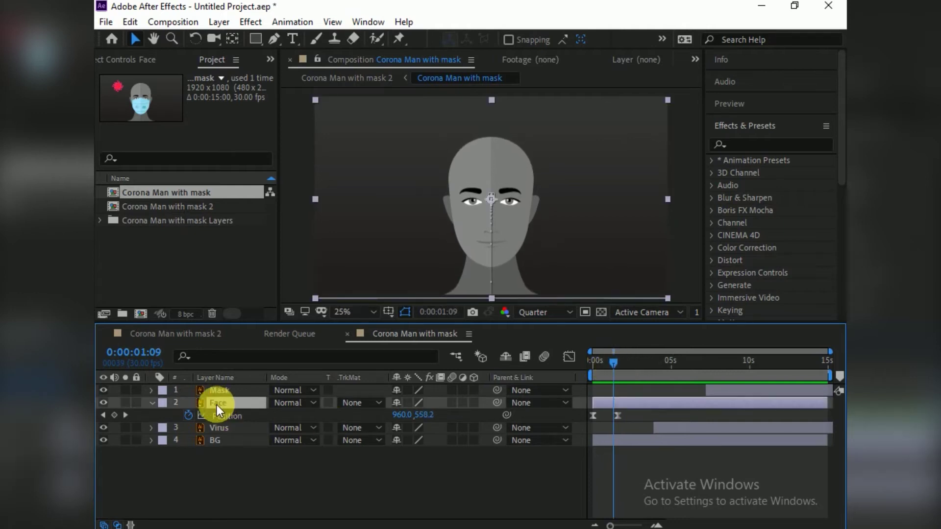
alt+click(188, 415)
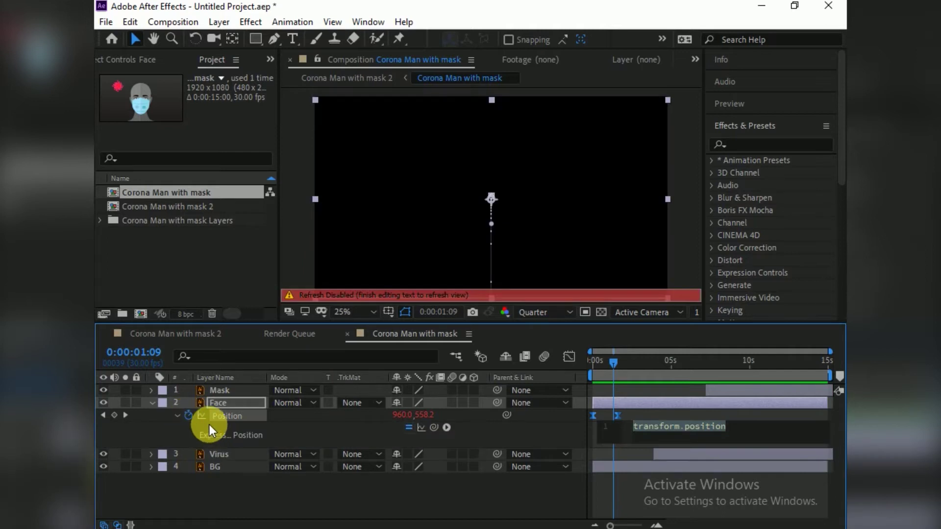
text(wiggle)
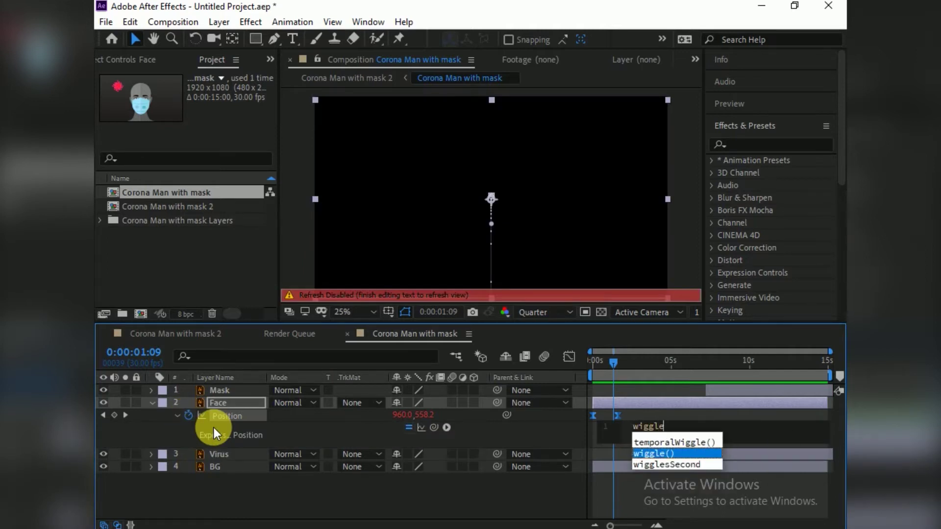
key(Return)
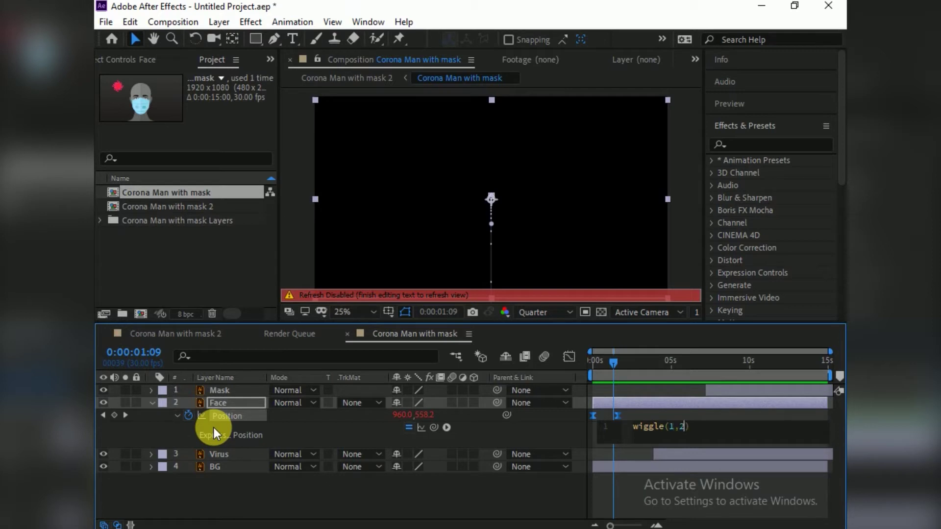
click(458, 502)
drag(617, 360, 593, 361)
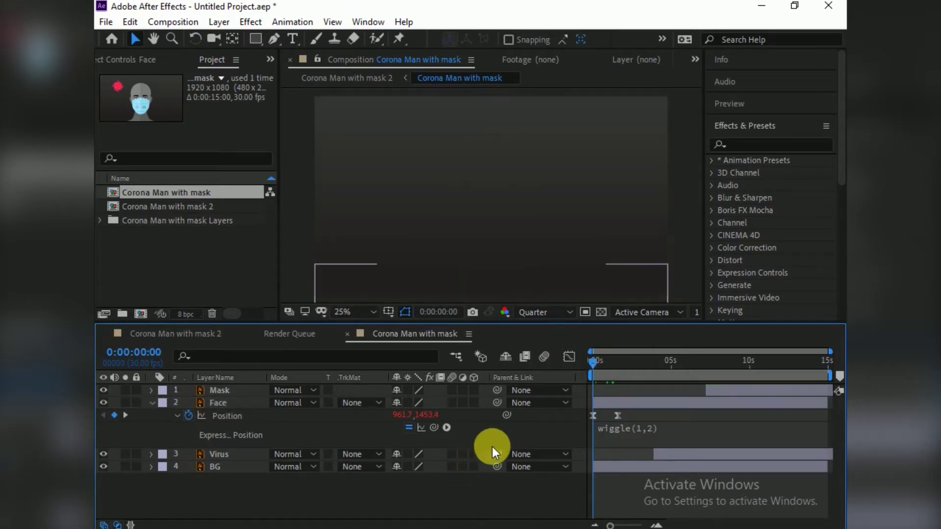
key(space)
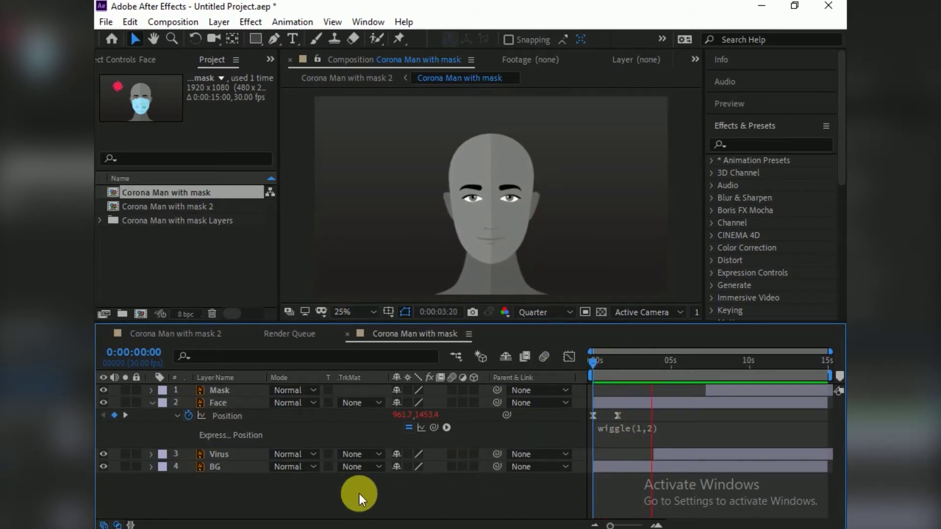
key(space)
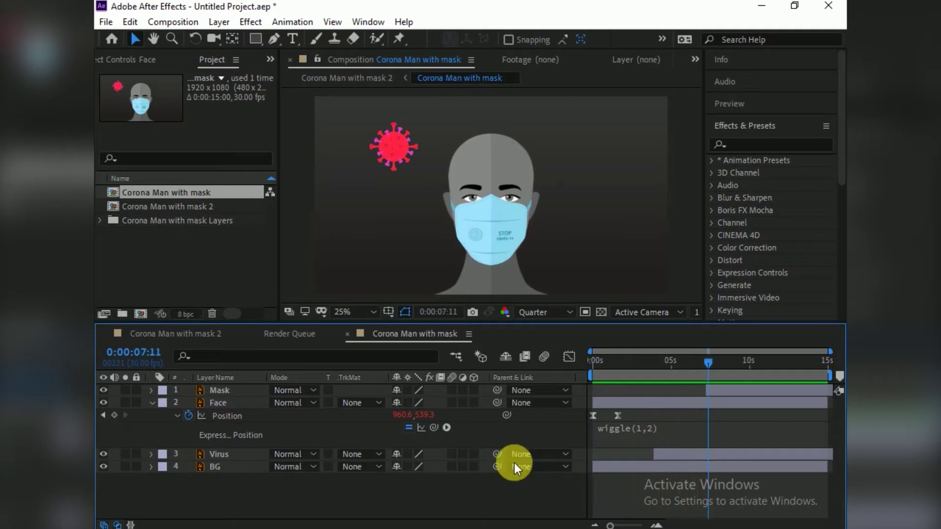
Change the expression to wiggle(3,4) and replay the preview
click(648, 429)
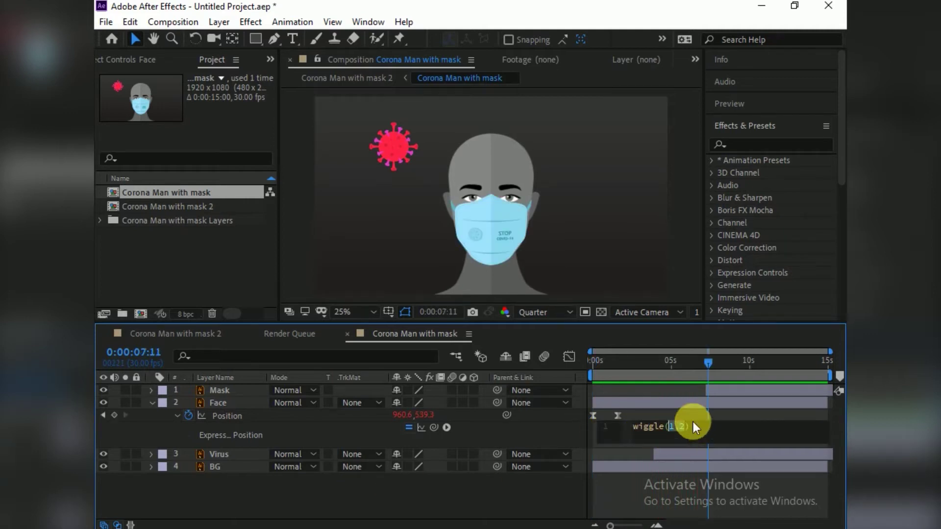
text(3,4)
key(KP_Enter)
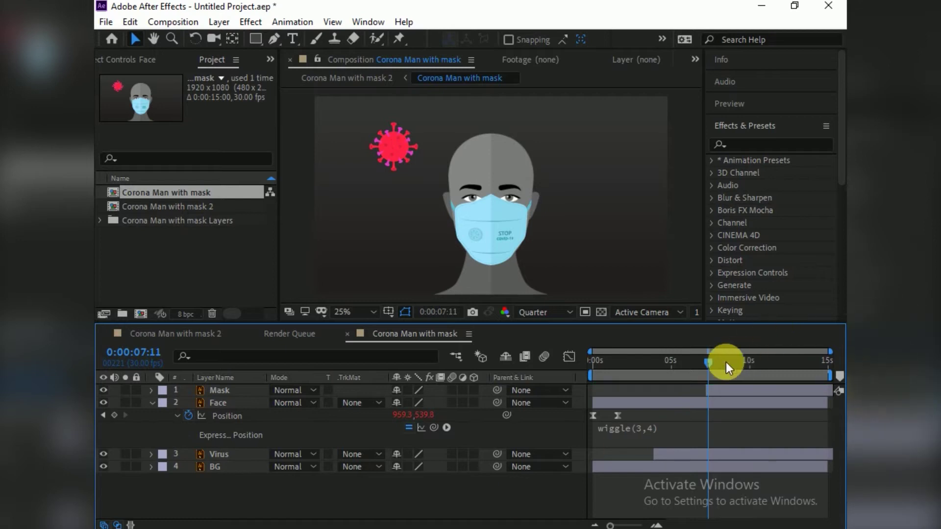
key(space)
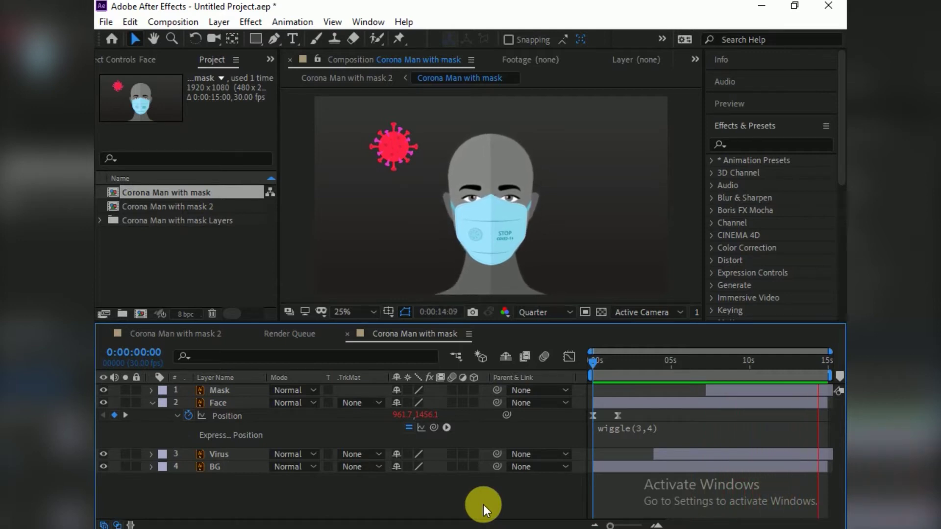
Soften the expression to wiggle(2,2) and preview the gentler wobble
click(654, 427)
double_click(681, 427)
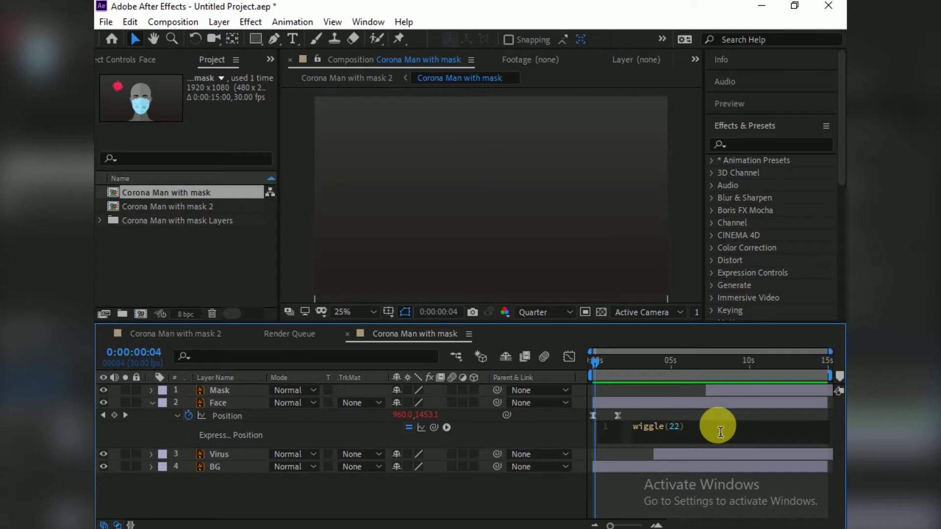
click(658, 378)
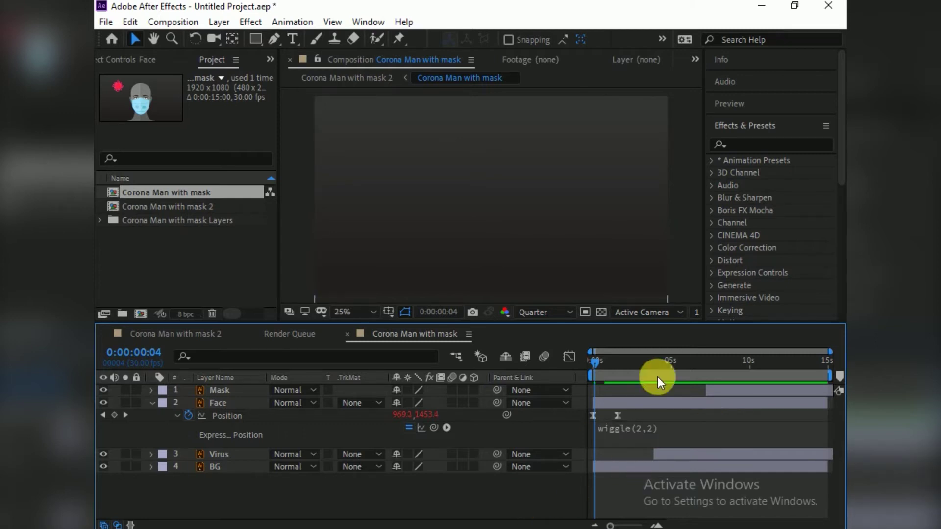
click(582, 363)
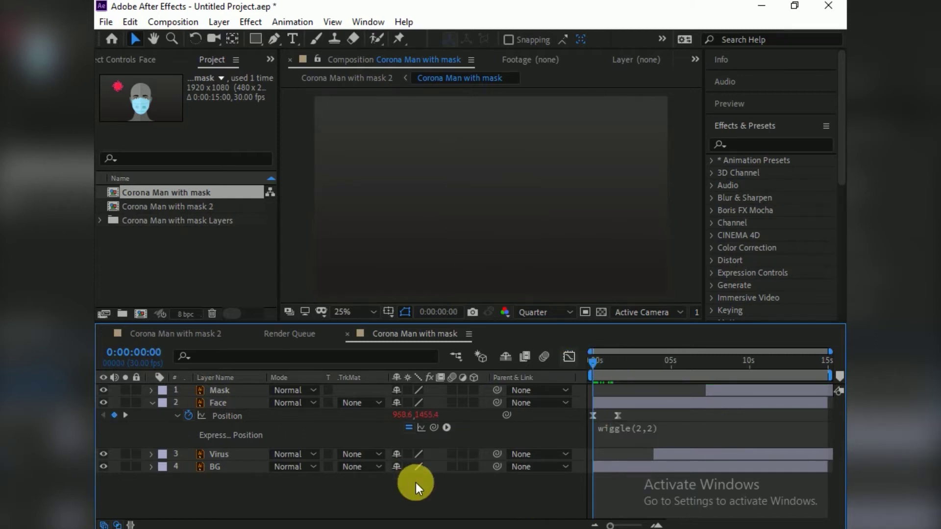
key(space)
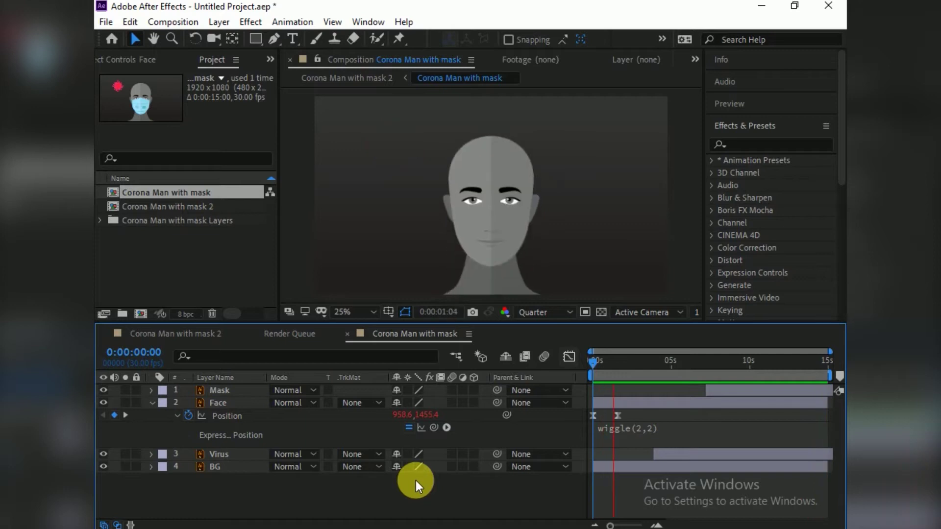
click(617, 423)
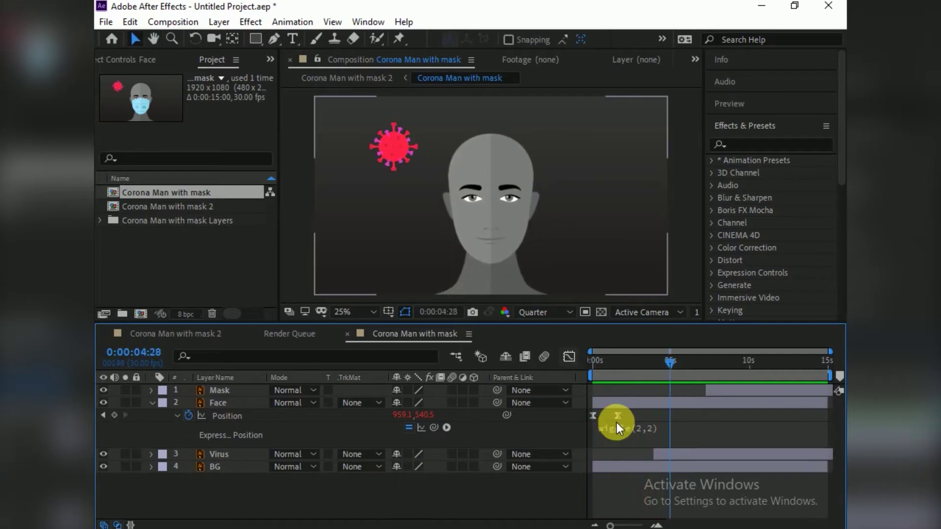
Replay the wiggle(2,2) preview from the start and rewind to the first frame
drag(673, 364, 593, 363)
key(space)
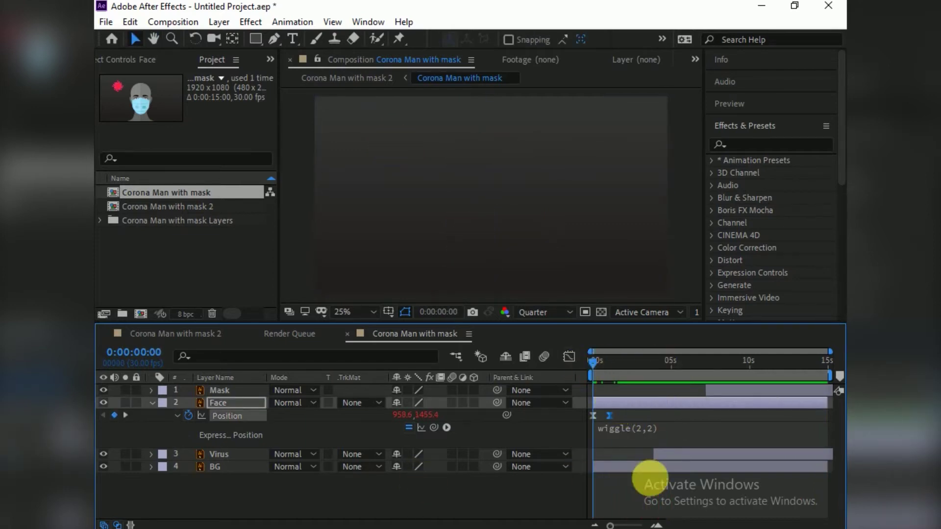
key(space)
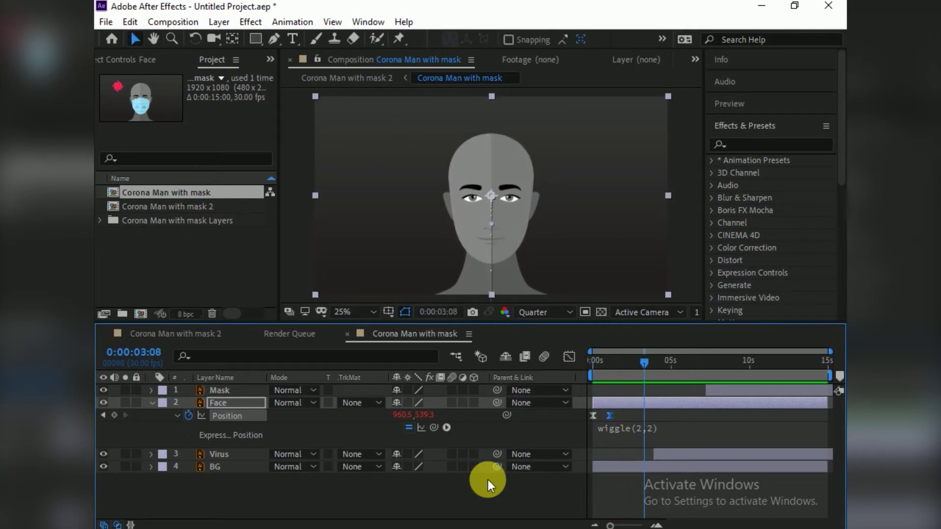
mouse_move(644, 364)
mouse_down()
mouse_move(590, 365)
mouse_move(653, 377)
mouse_up()
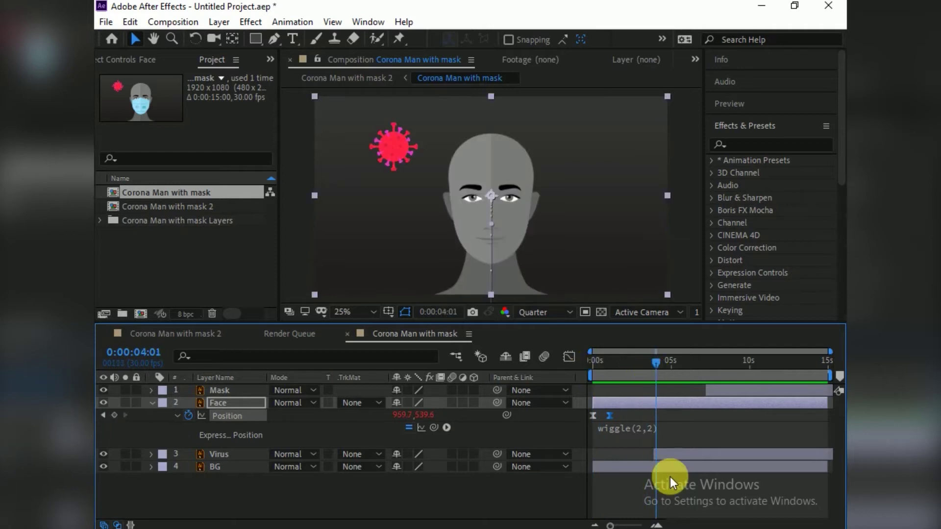
click(669, 452)
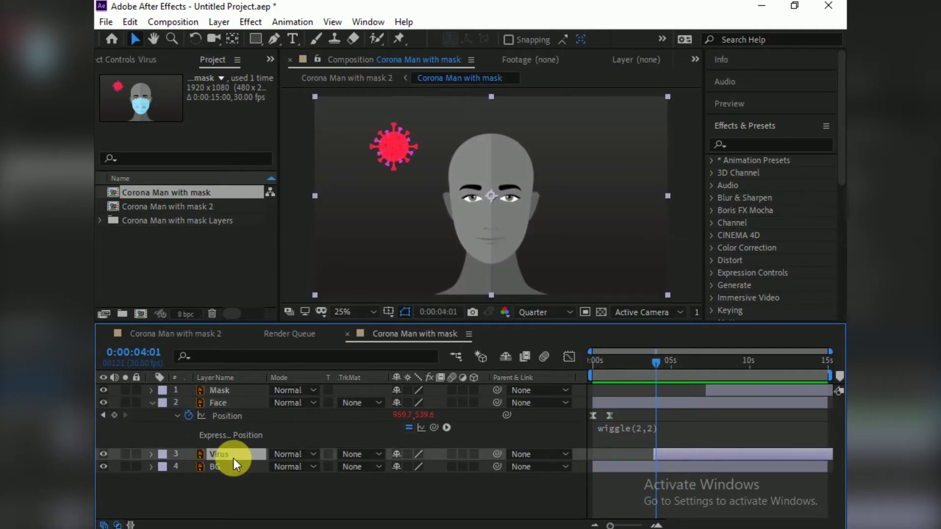
Keyframe the virus flying from 260,372 at 0:00:04:01 to the face centre at 0:00:04:26
click(387, 147)
click(221, 444)
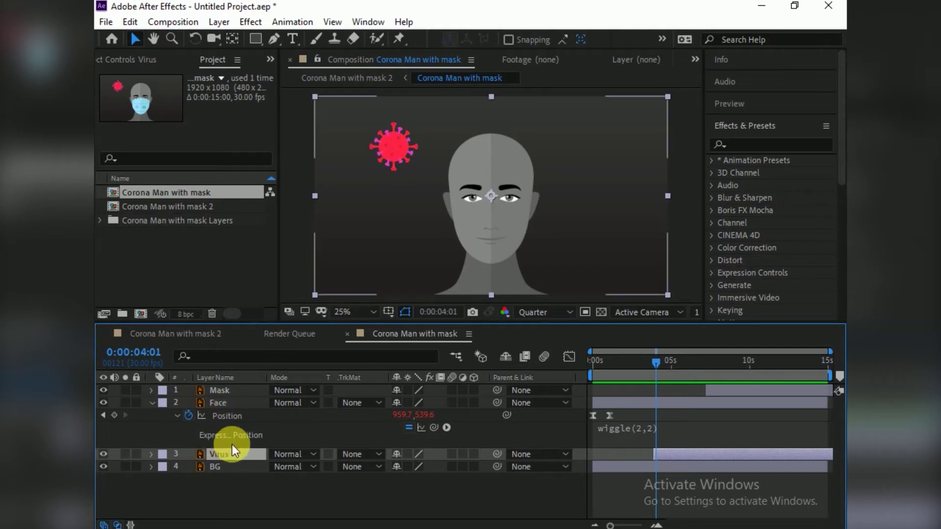
key(p)
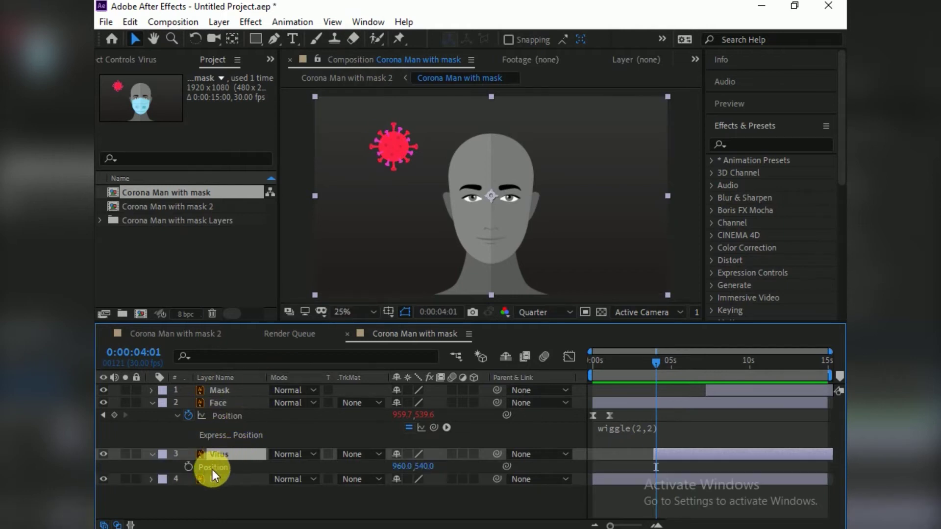
click(187, 468)
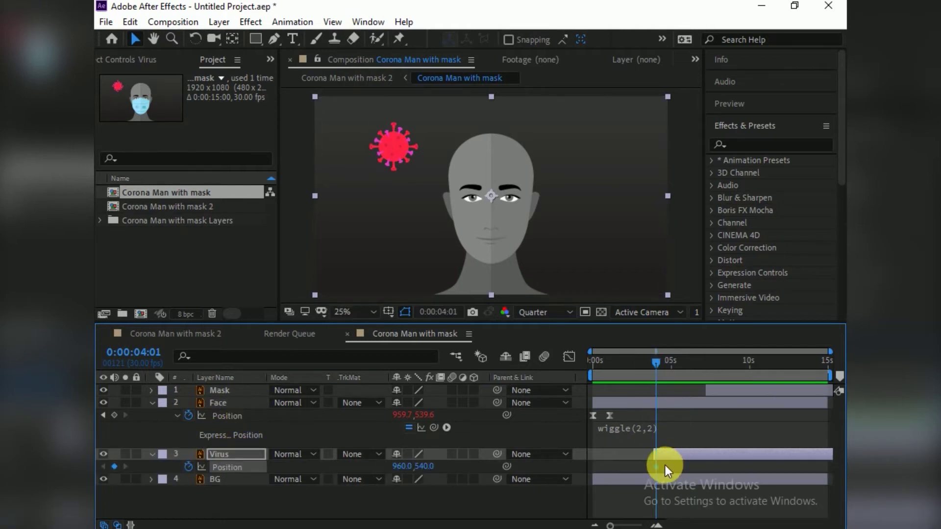
drag(667, 364, 668, 364)
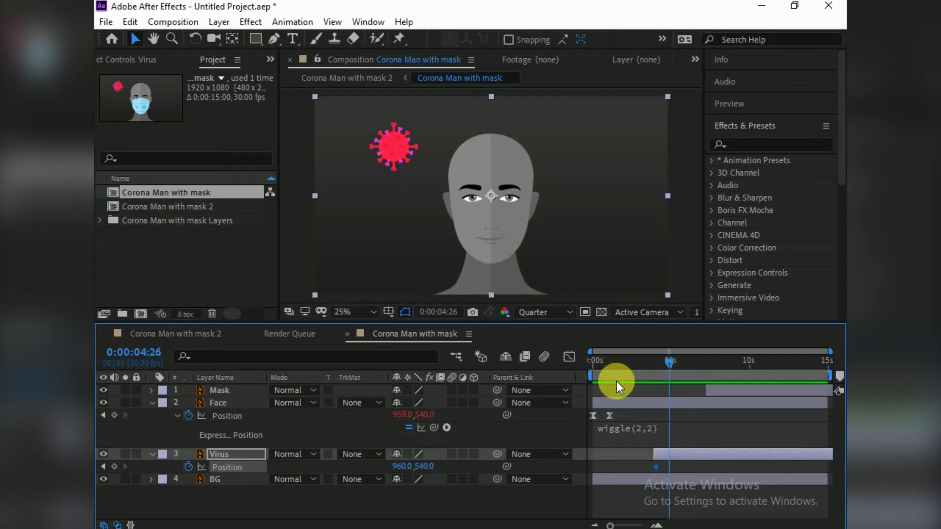
click(107, 467)
click(104, 467)
drag(383, 143, 272, 110)
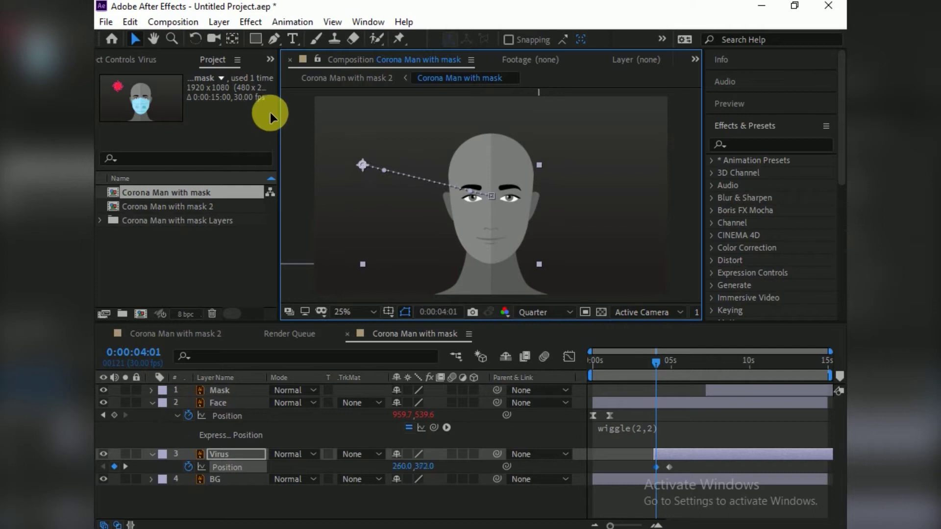
drag(657, 362, 677, 367)
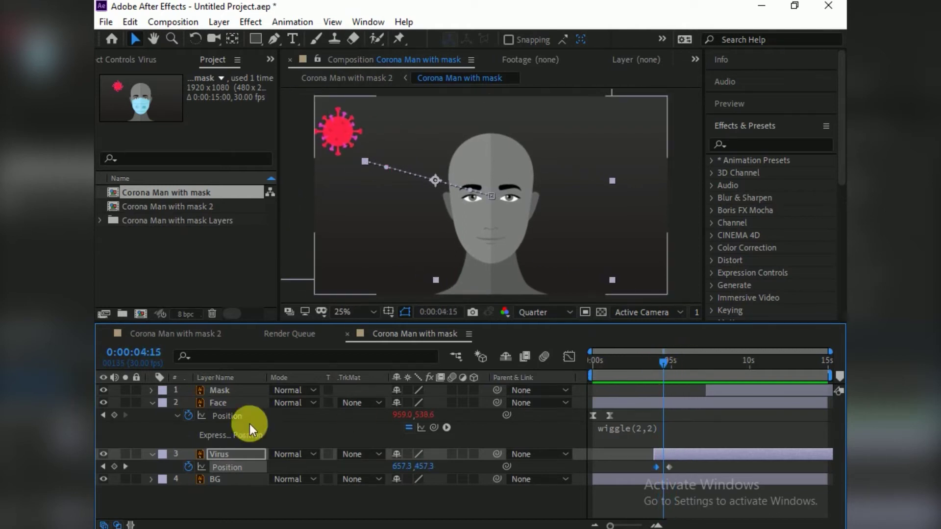
click(126, 467)
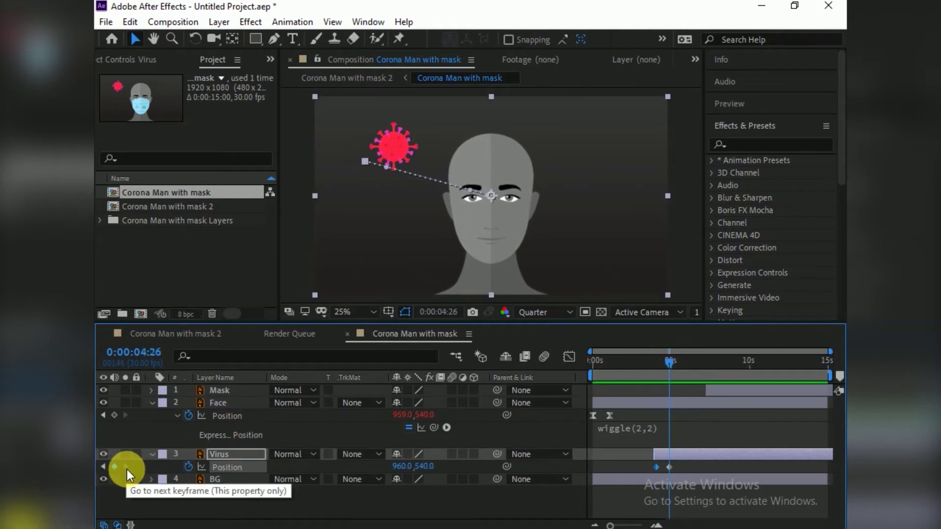
Key the virus above the head at 0:00:05:16 and off-frame lower right at 6:24
click(680, 361)
mouse_move(400, 144)
mouse_down()
mouse_move(457, 120)
mouse_move(513, 66)
mouse_up()
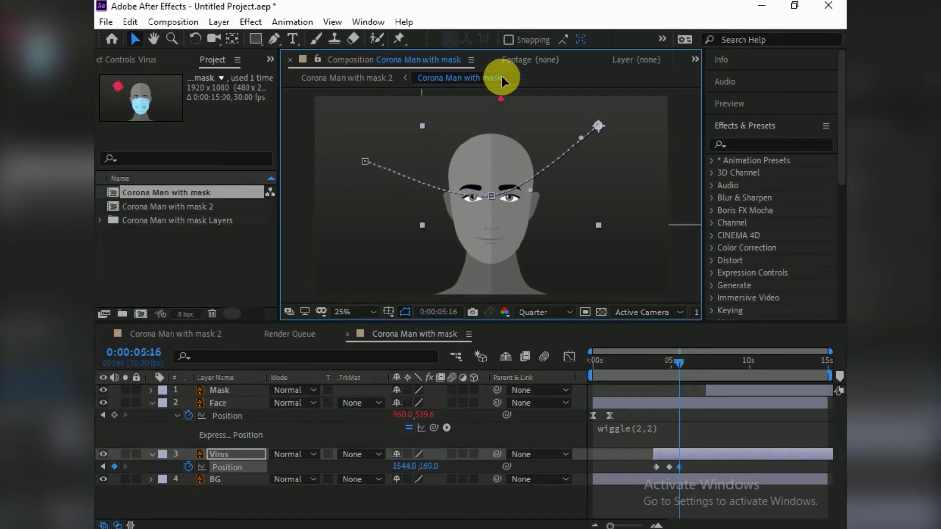
drag(513, 66, 525, 58)
drag(690, 363, 699, 363)
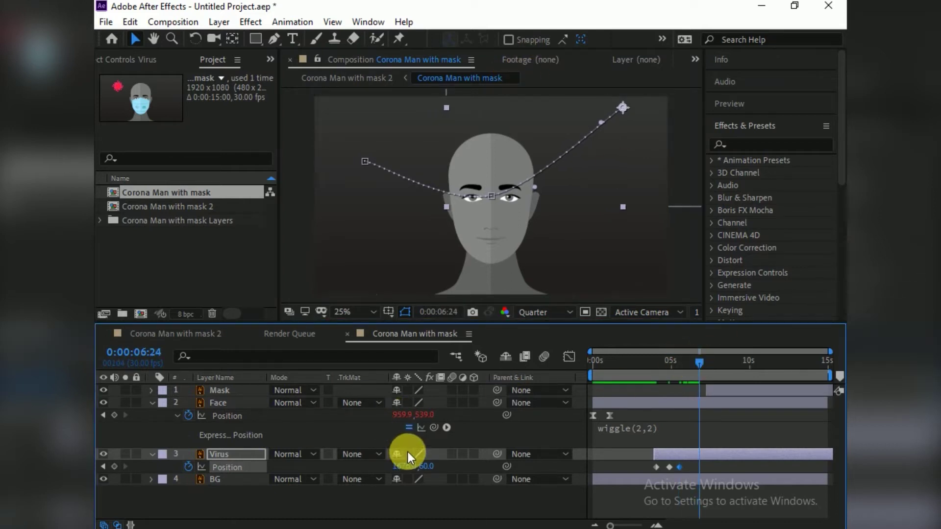
mouse_move(404, 466)
mouse_down()
mouse_move(319, 465)
mouse_move(677, 466)
mouse_up()
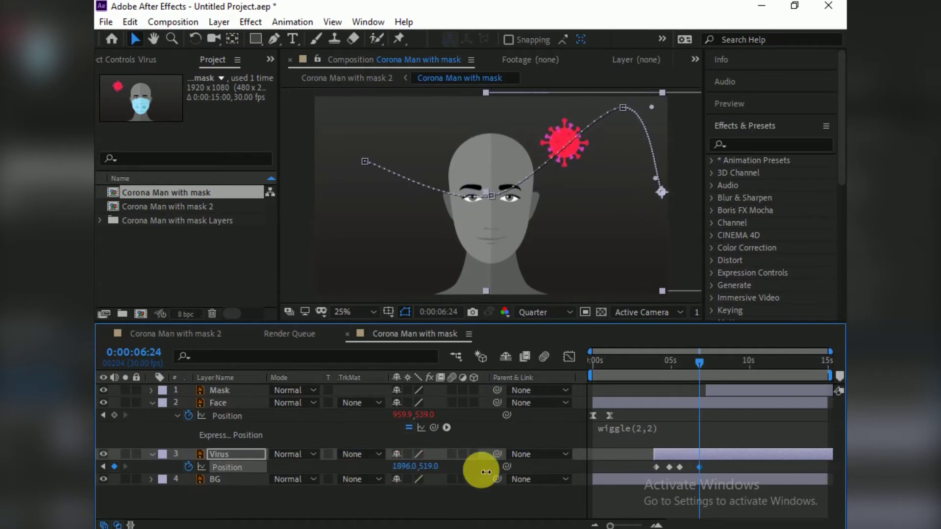
drag(440, 469, 483, 466)
drag(400, 466, 448, 466)
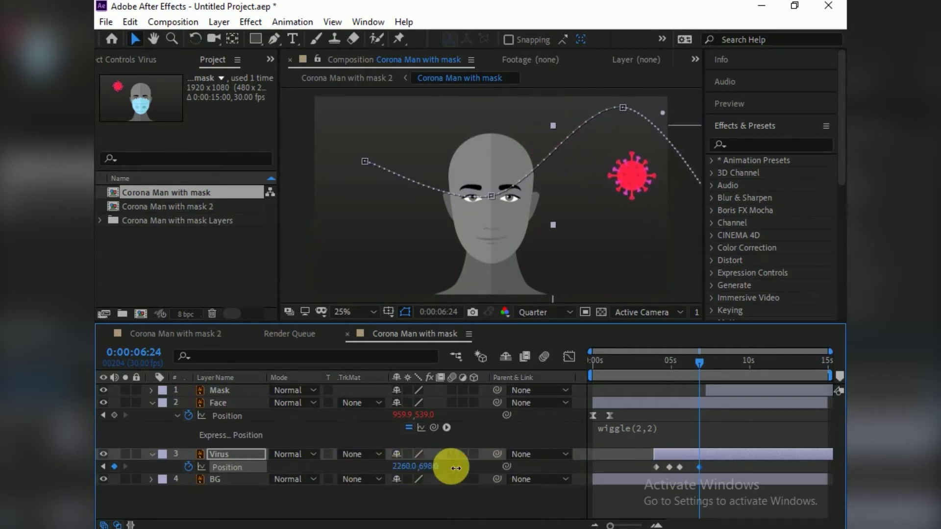
drag(680, 467, 684, 467)
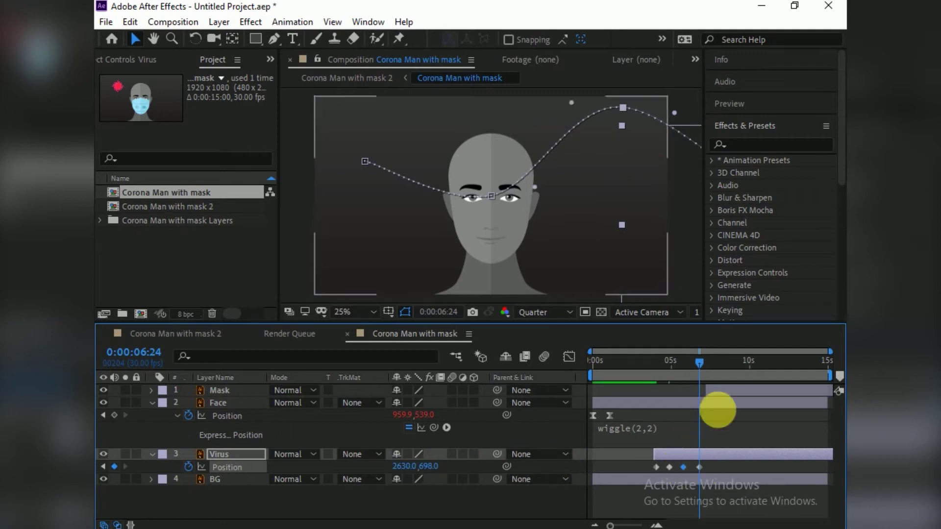
drag(705, 365, 712, 365)
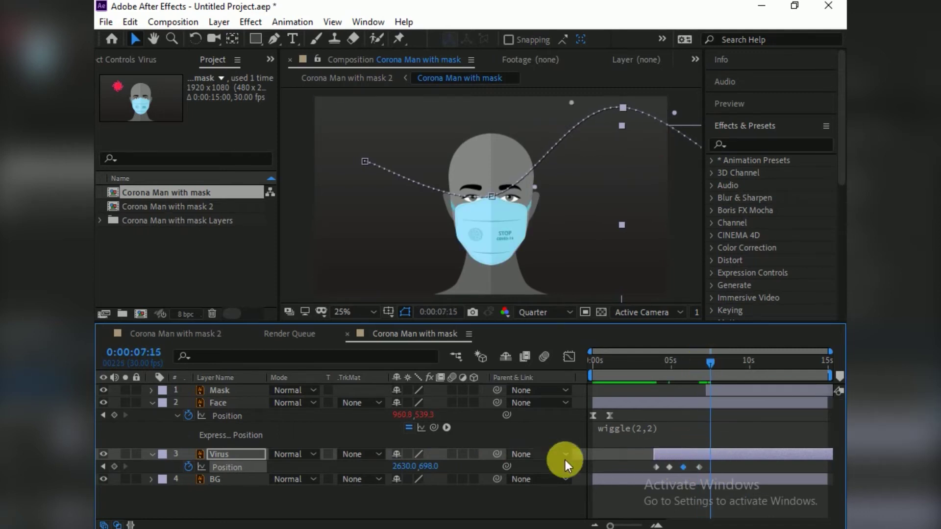
Key the virus lower right at 7:15, below frame at 8:06, back up at 8:27
mouse_move(399, 466)
mouse_down()
mouse_move(391, 470)
mouse_move(693, 430)
mouse_up()
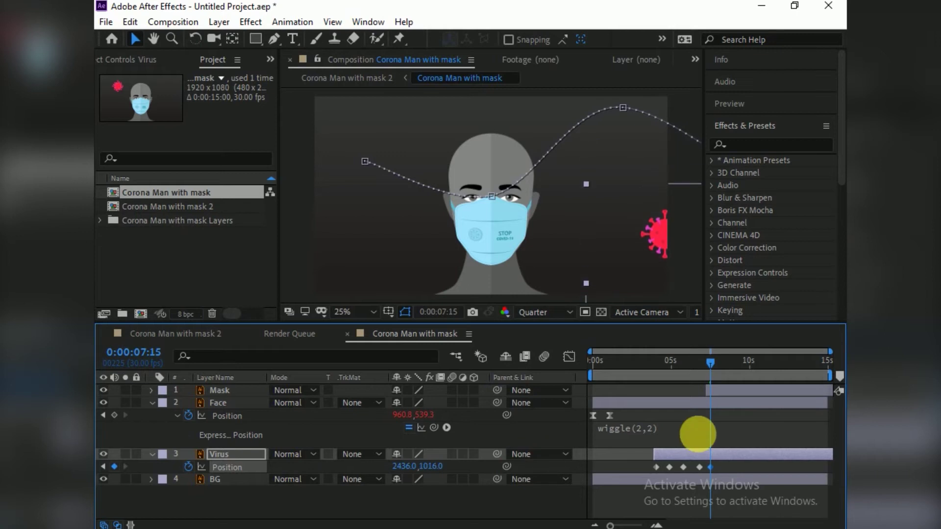
drag(399, 466, 212, 471)
drag(462, 467, 606, 450)
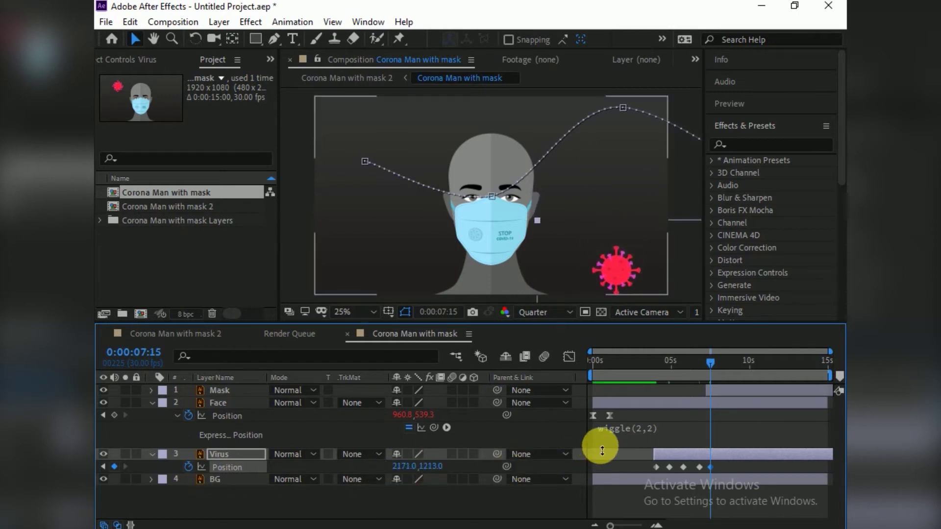
drag(714, 366, 721, 361)
drag(430, 467, 672, 466)
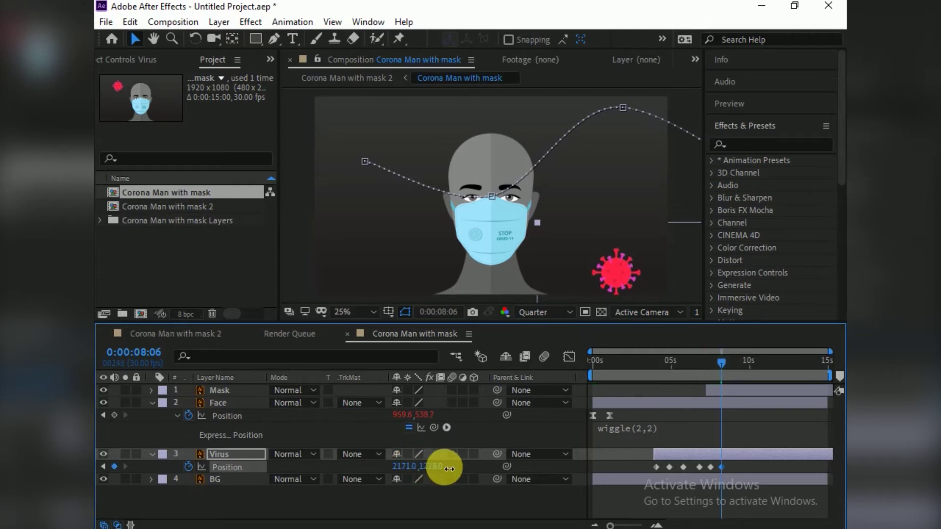
drag(725, 363, 732, 363)
drag(402, 467, 343, 469)
mouse_move(431, 466)
mouse_down()
mouse_move(384, 490)
mouse_move(372, 467)
mouse_up()
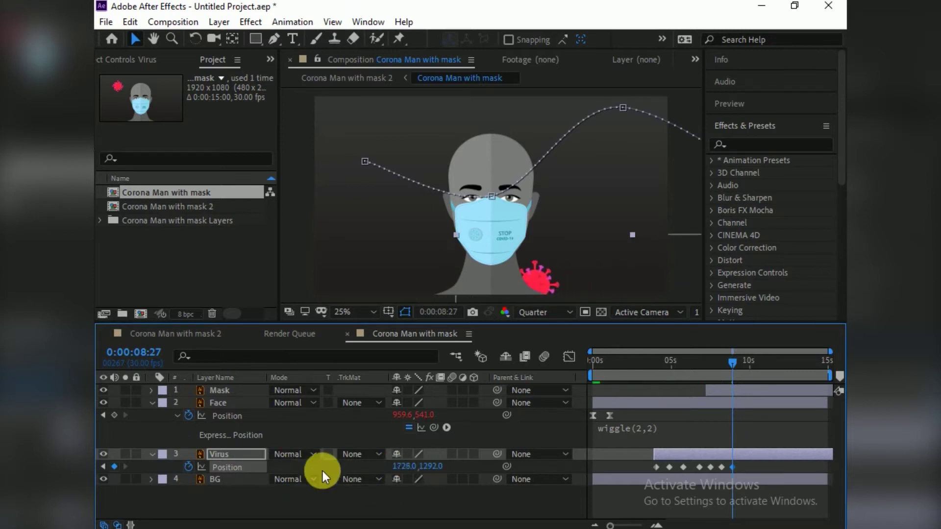
Move the virus up the left of the head, ending top-left at 0:00:09:17
mouse_move(399, 466)
mouse_down()
mouse_move(399, 475)
mouse_move(443, 473)
mouse_move(248, 466)
mouse_up()
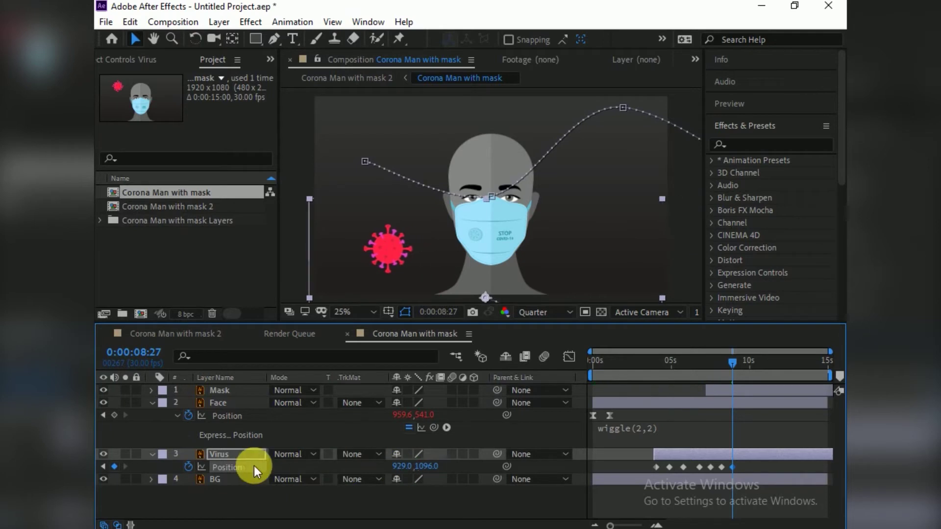
drag(395, 466, 279, 441)
drag(402, 466, 277, 466)
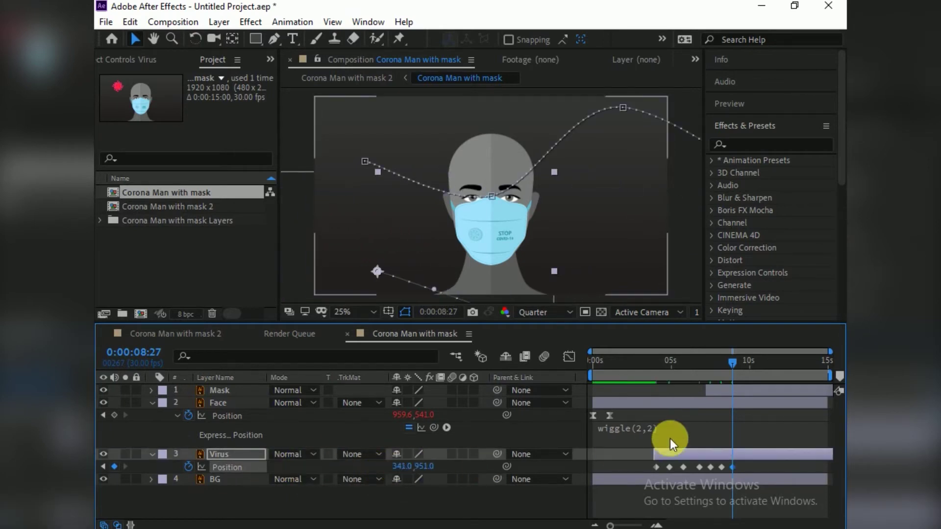
drag(732, 361, 743, 361)
drag(408, 467, 538, 436)
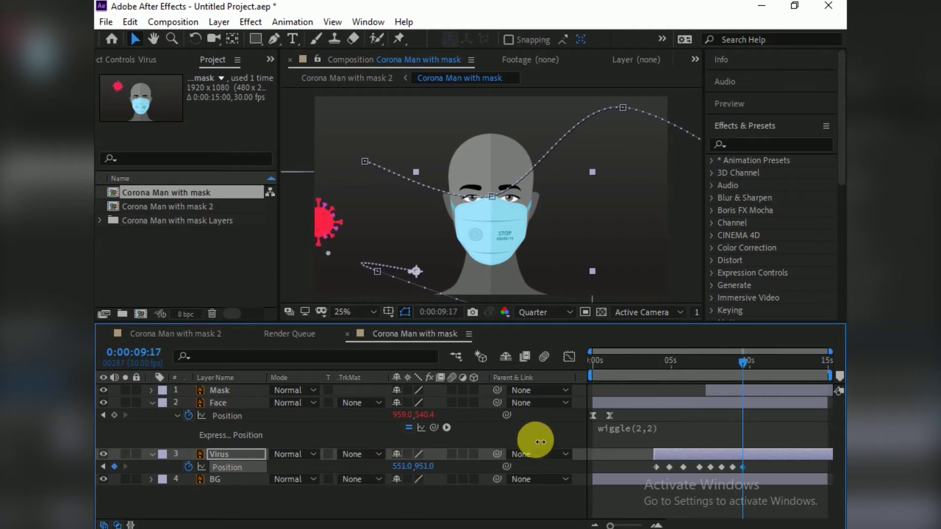
drag(426, 466, 227, 403)
drag(425, 466, 259, 436)
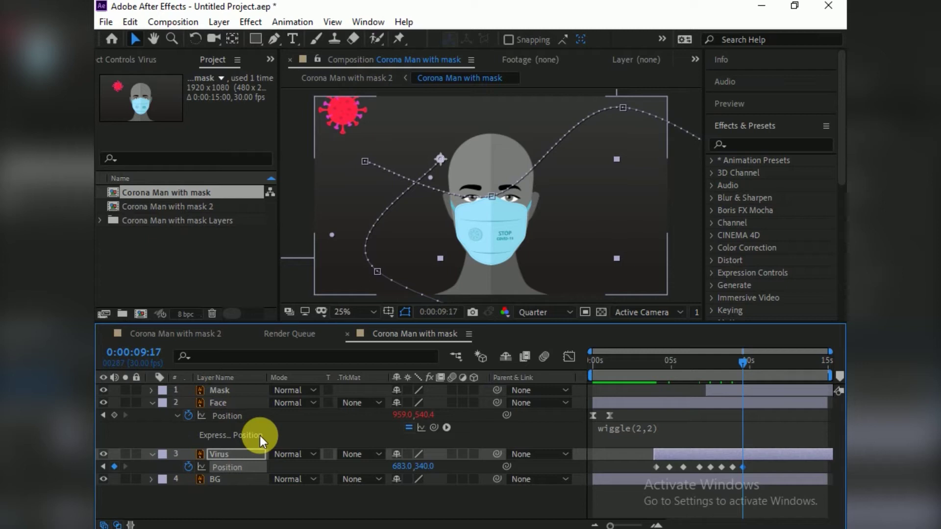
Select all the Virus Position keyframes and drag the later ones left to tighten their spacing
drag(745, 364, 635, 364)
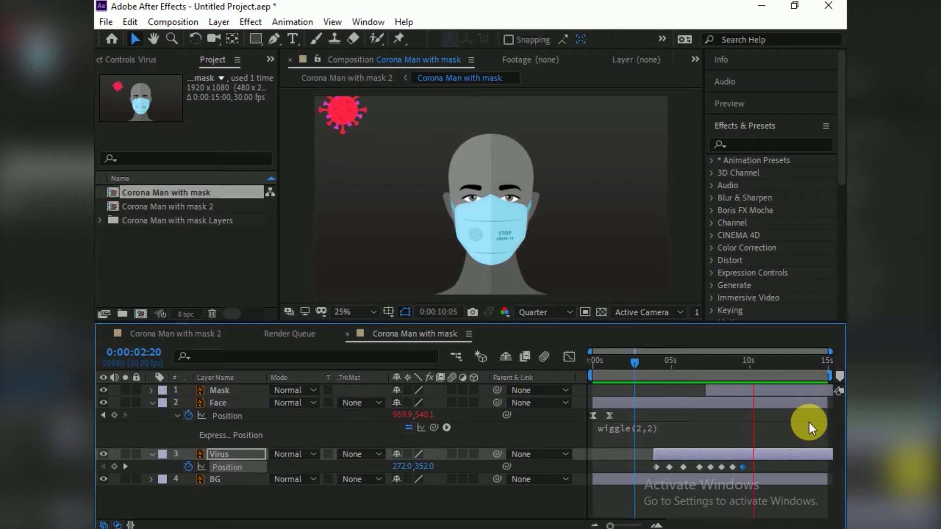
key(space)
drag(693, 469, 713, 466)
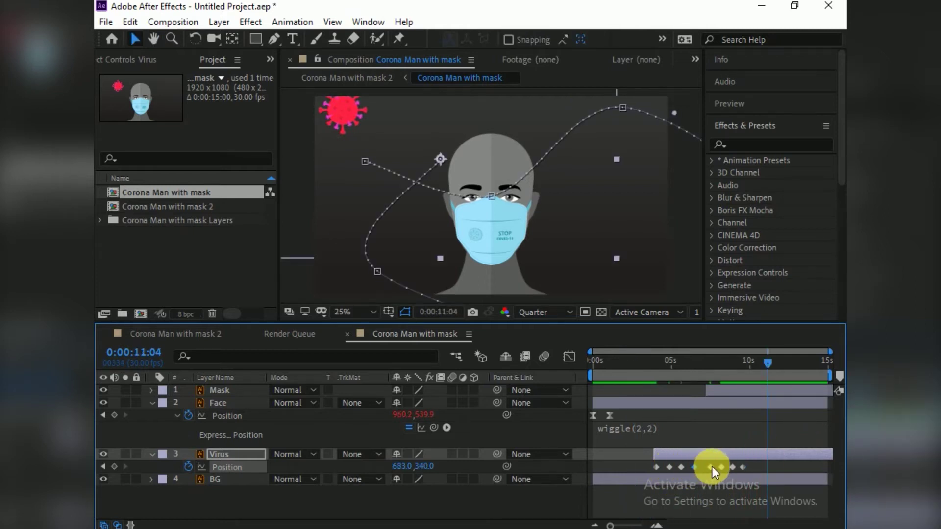
mouse_move(712, 466)
mouse_down()
mouse_move(731, 469)
mouse_move(656, 474)
mouse_up()
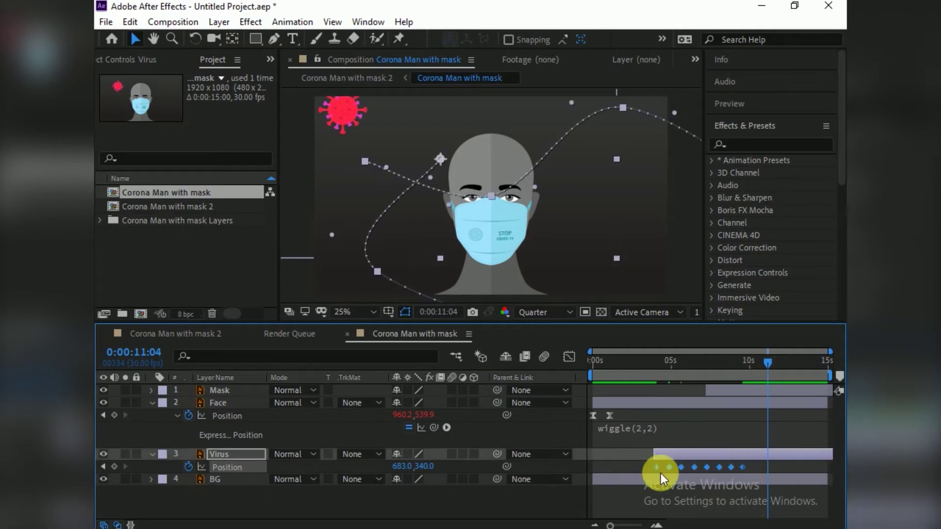
drag(744, 469, 714, 470)
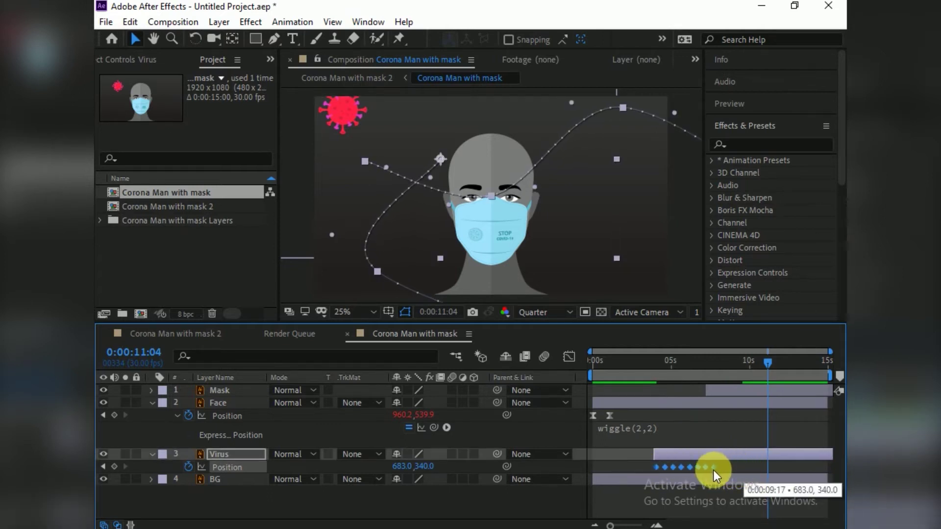
drag(763, 376, 653, 379)
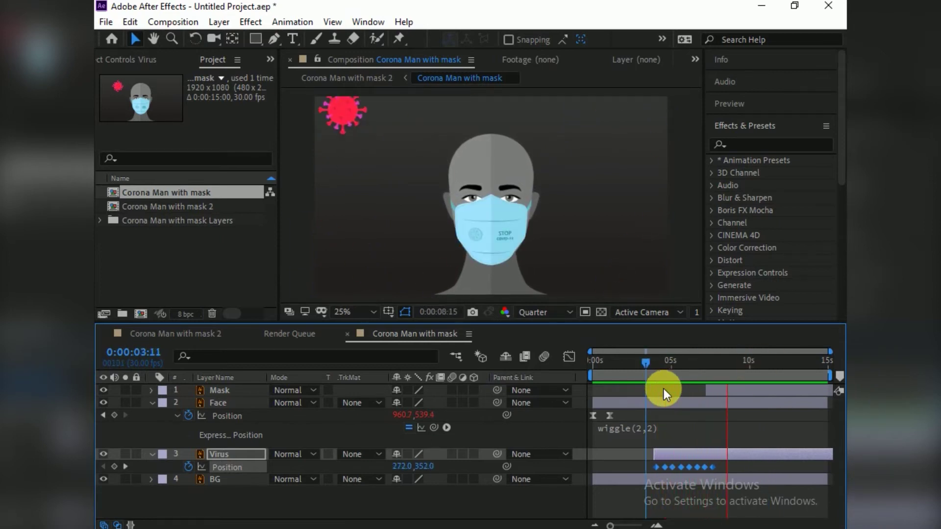
Set the Virus layer's last Position keyframe at 0:00:07:19 to 555,-49, off the top edge
key(space)
click(103, 467)
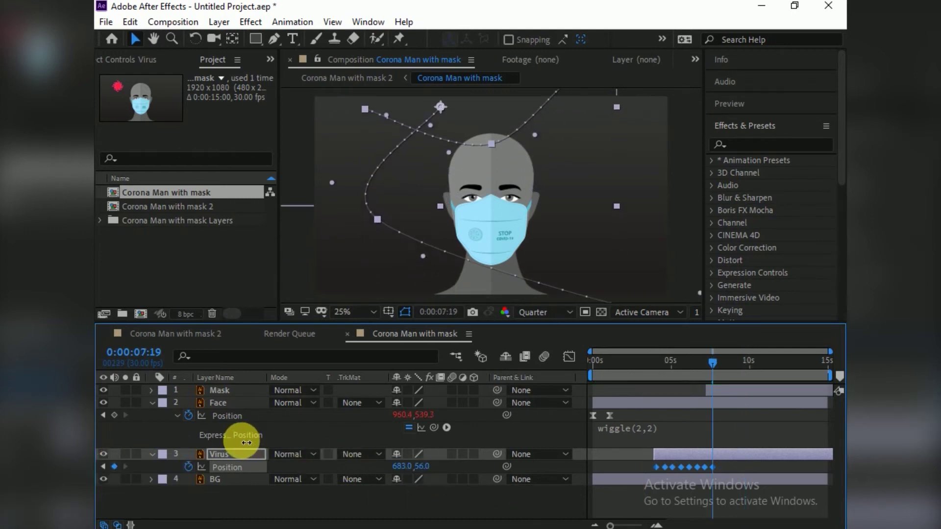
drag(247, 443, 197, 447)
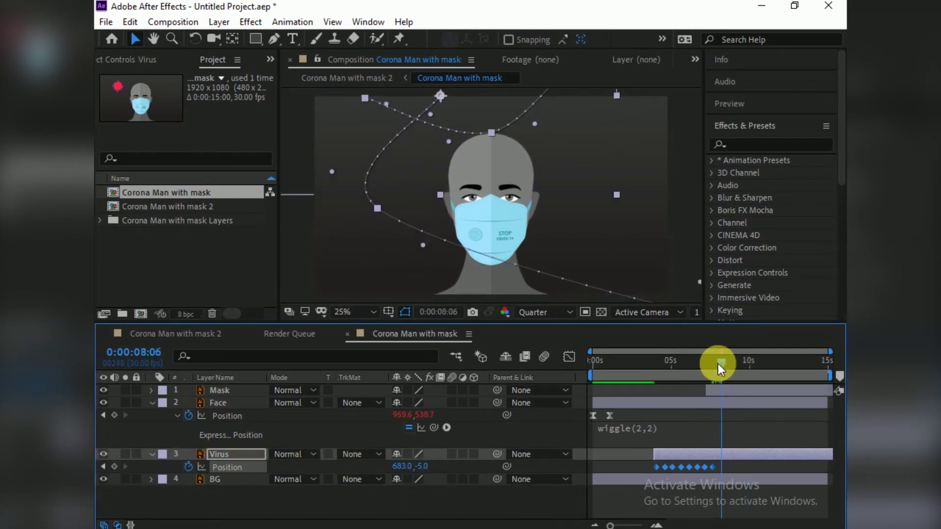
drag(721, 365, 649, 367)
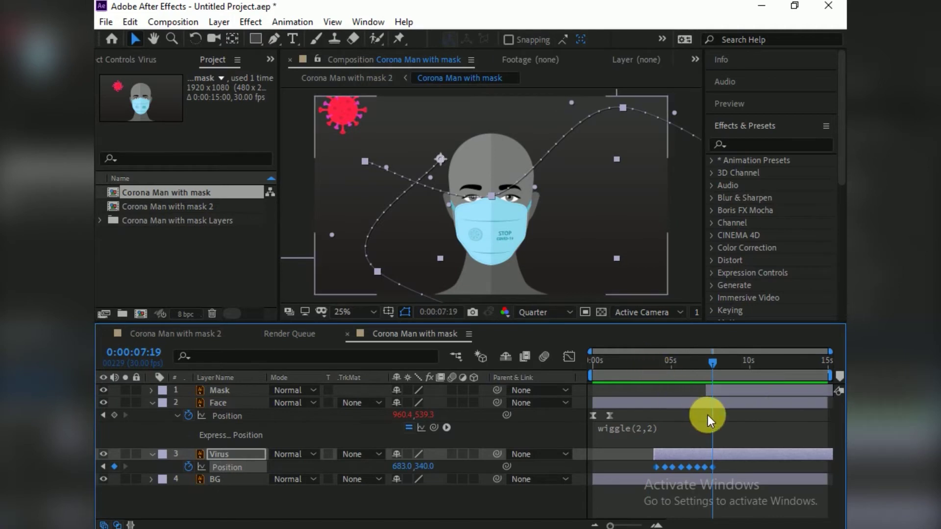
click(431, 496)
click(339, 467)
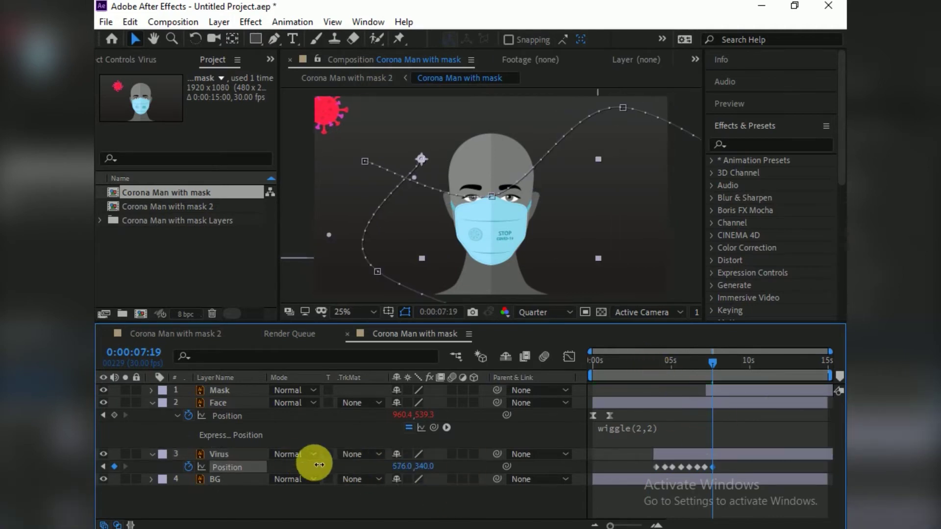
drag(312, 450, 193, 410)
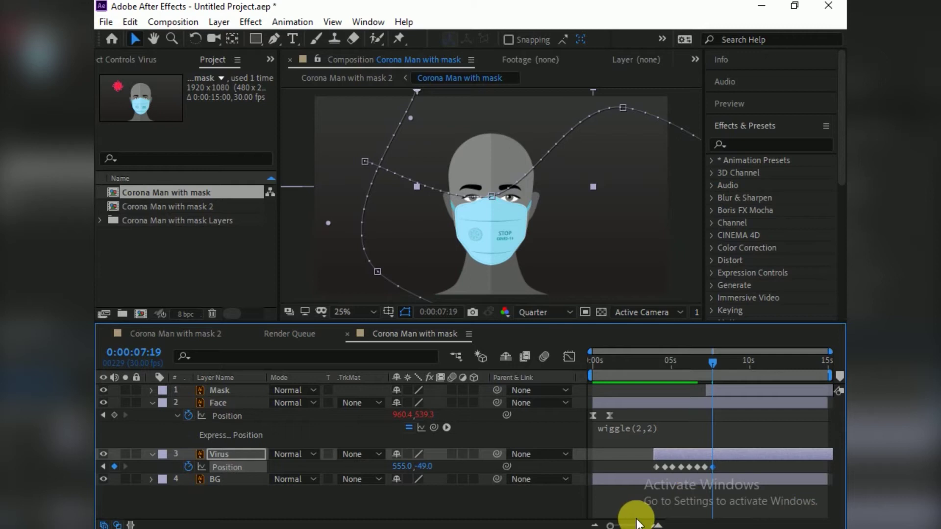
click(102, 466)
click(102, 466)
click(102, 466)
click(102, 466)
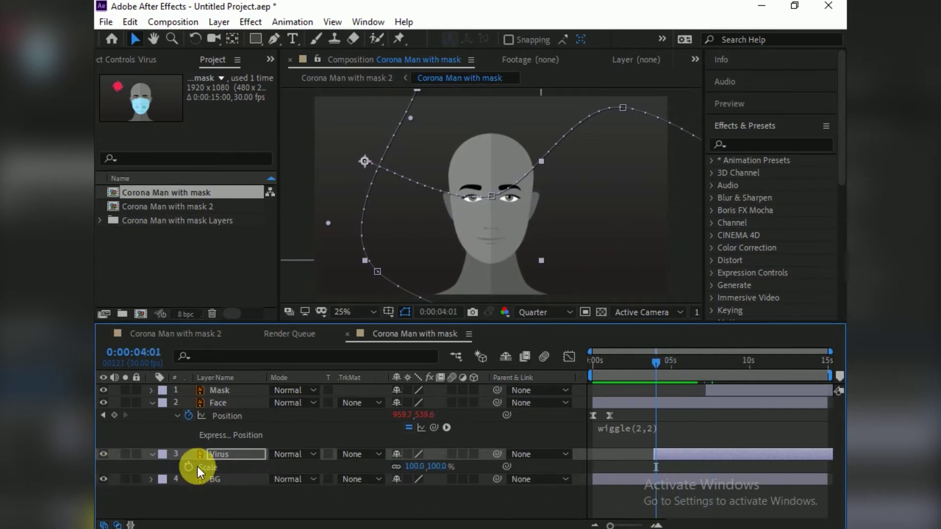
Keyframe the Virus layer's Scale, make all its keyframes auto-bezier, and preview
key(alt+shift+s)
drag(720, 459, 630, 483)
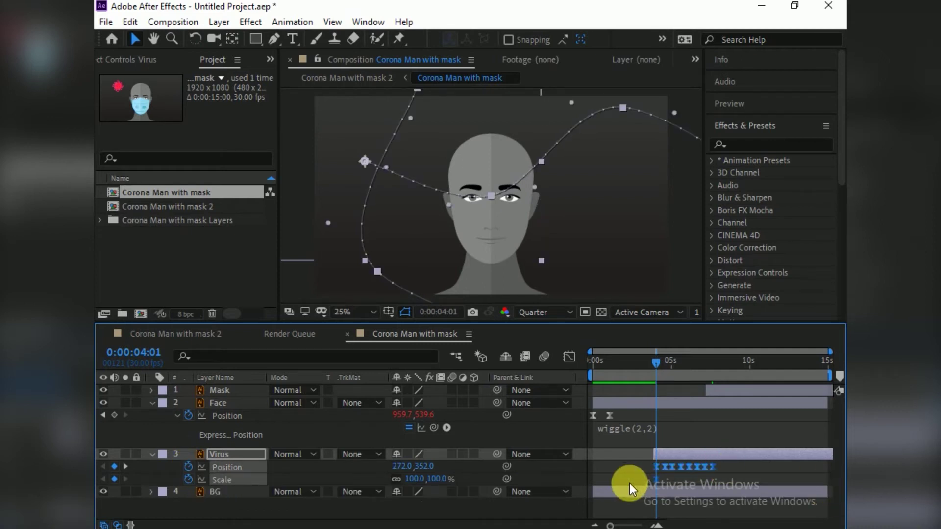
ctrl+click(715, 469)
key(space)
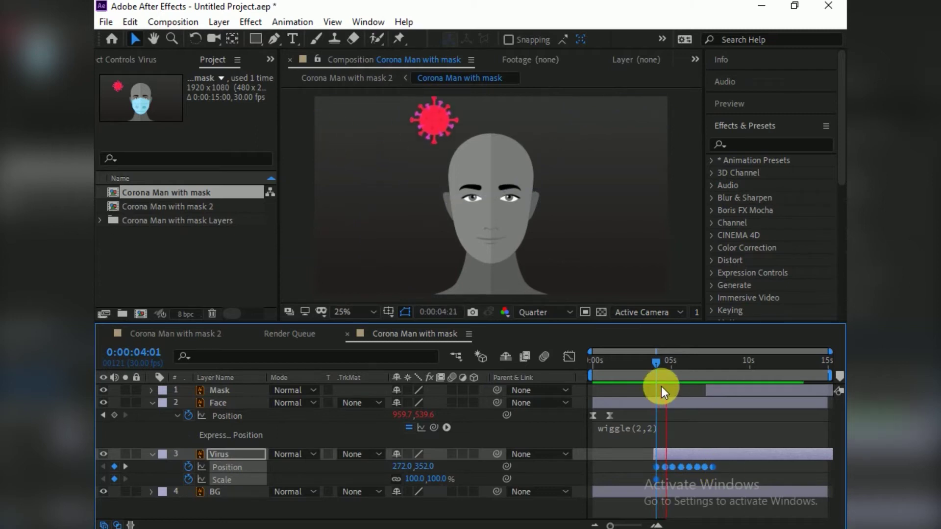
key(space)
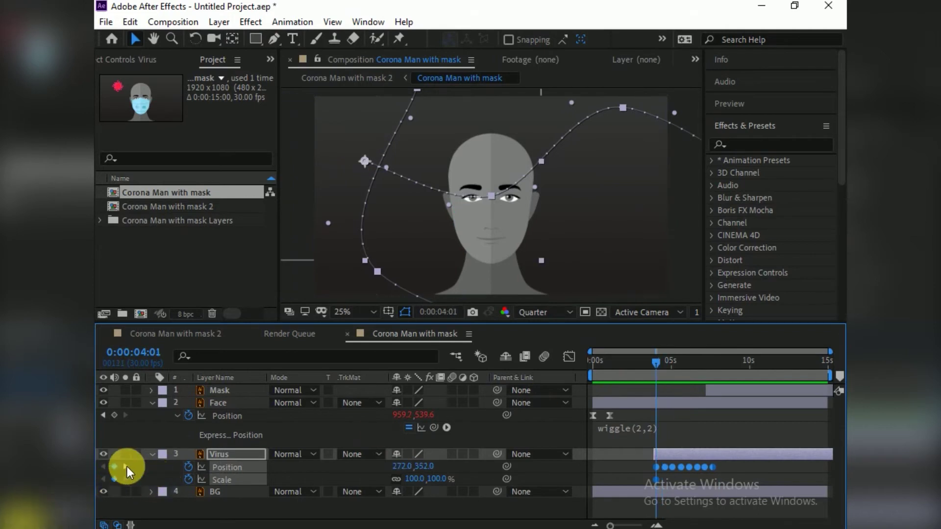
Scale the virus to 75%, about 59%, then about 53% at successive Position keyframes
click(127, 466)
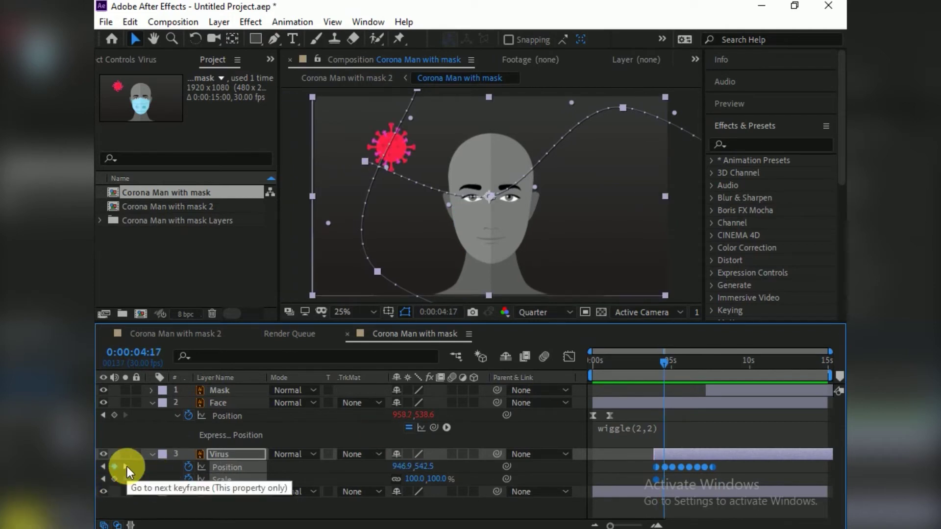
mouse_move(415, 479)
mouse_down()
mouse_move(401, 479)
mouse_move(451, 486)
mouse_up()
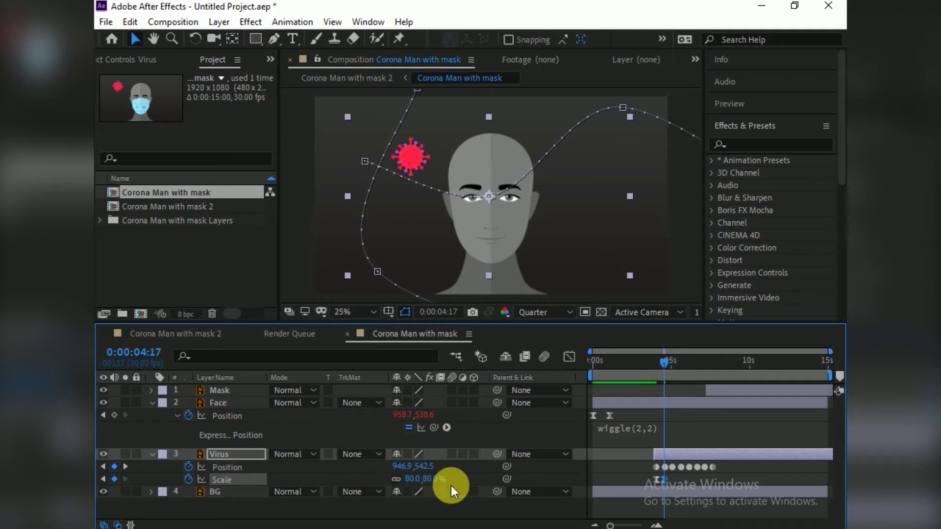
click(127, 466)
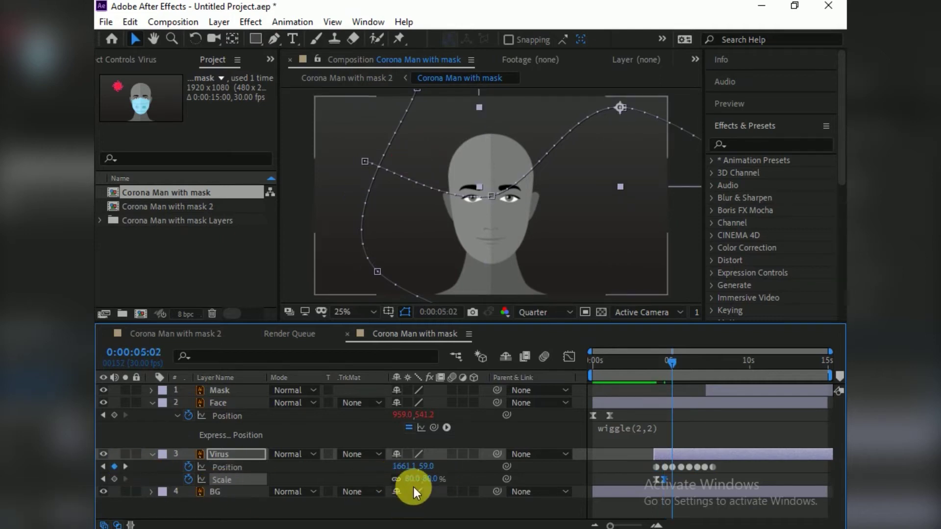
drag(414, 485, 397, 485)
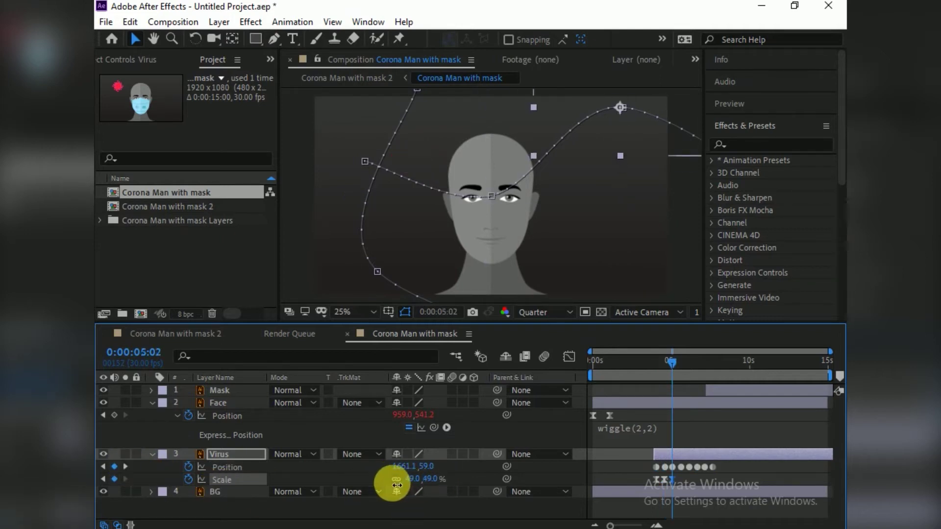
click(126, 467)
drag(411, 480, 427, 481)
Continue the virus scale at 47%, 64% and 84%, ending at 102% on the last keyframe
click(126, 467)
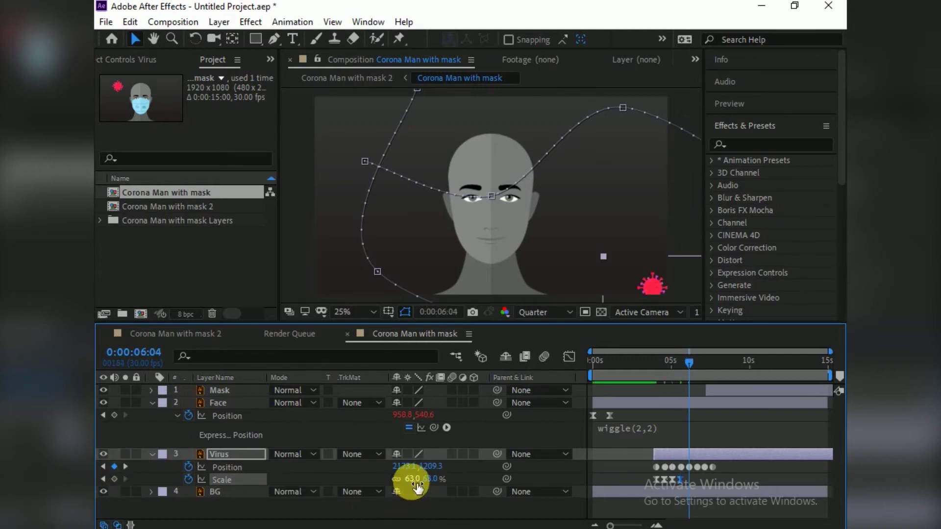
drag(417, 487, 357, 486)
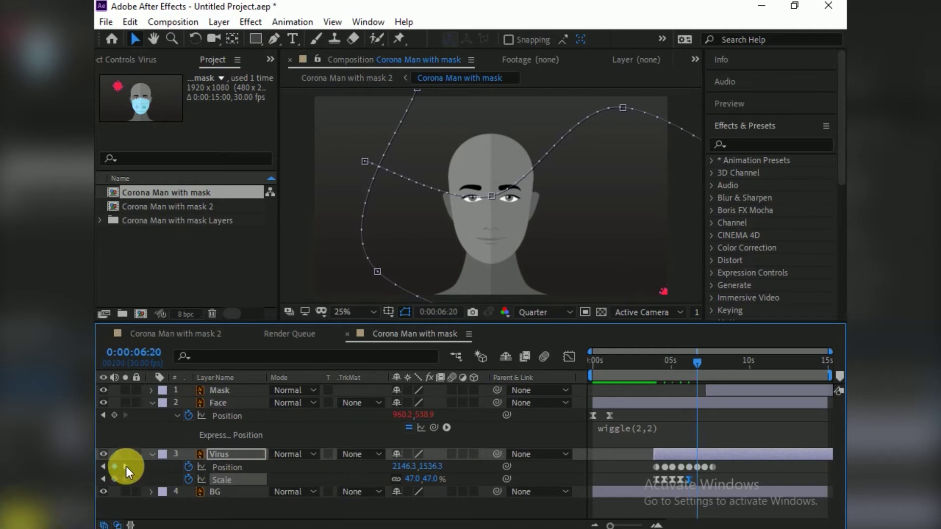
click(126, 466)
drag(431, 480, 447, 480)
click(126, 467)
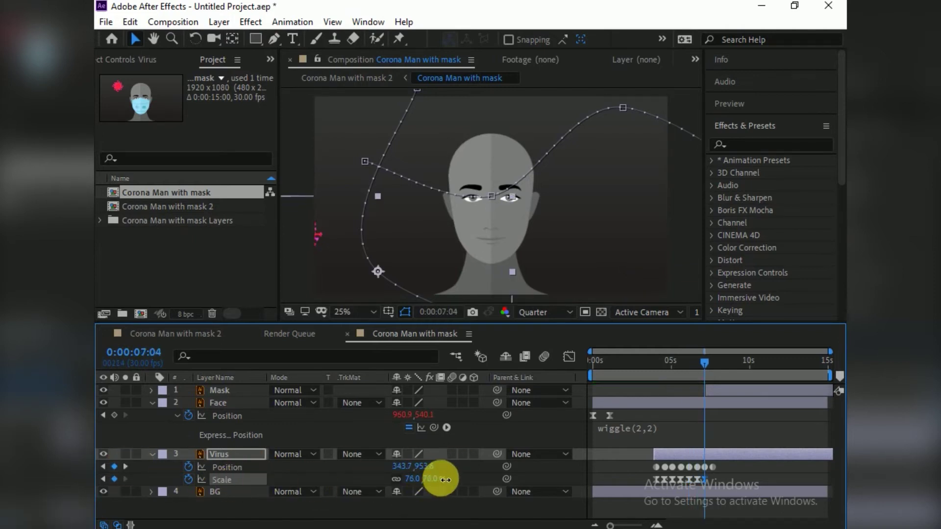
click(126, 466)
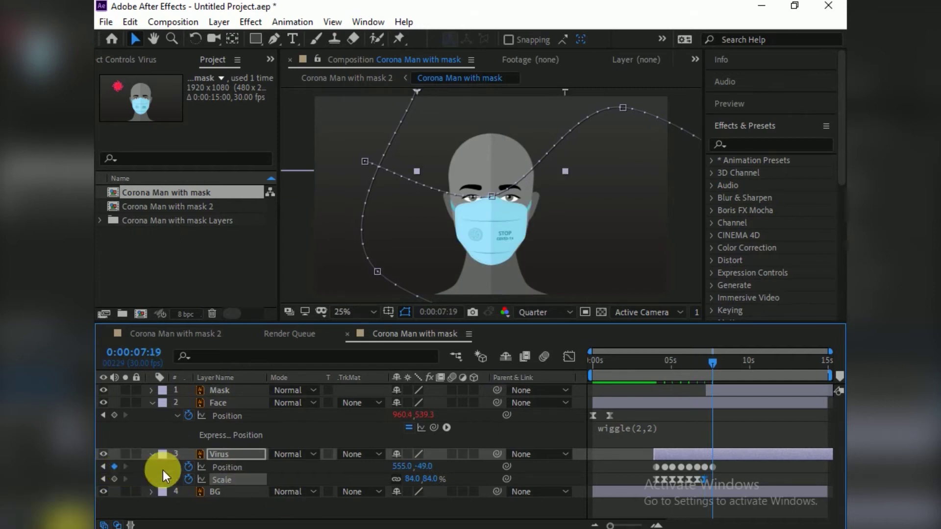
drag(714, 378, 626, 374)
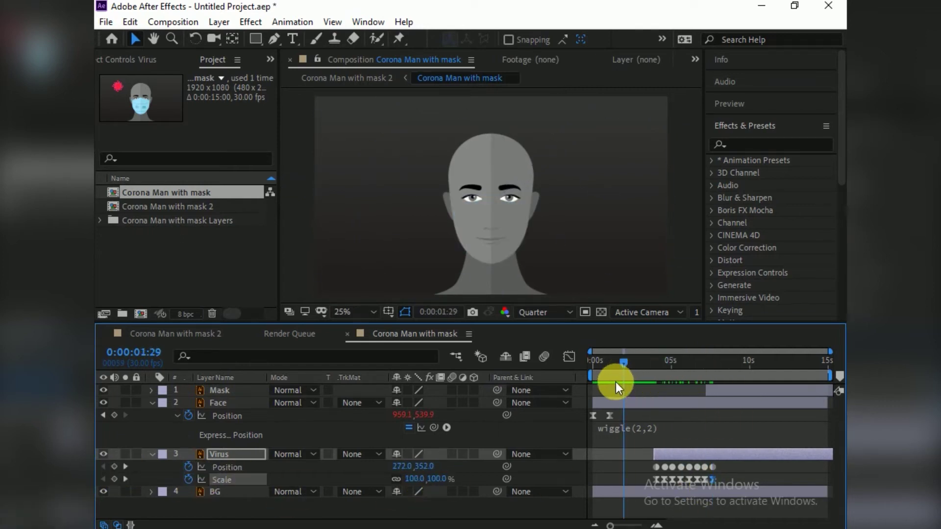
Preview the virus animation, then collapse the Face layer's properties
key(space)
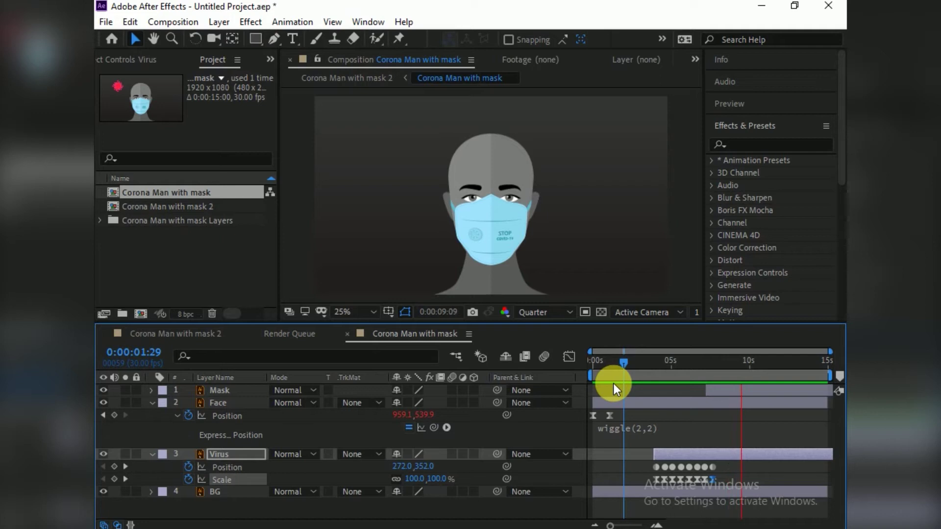
key(space)
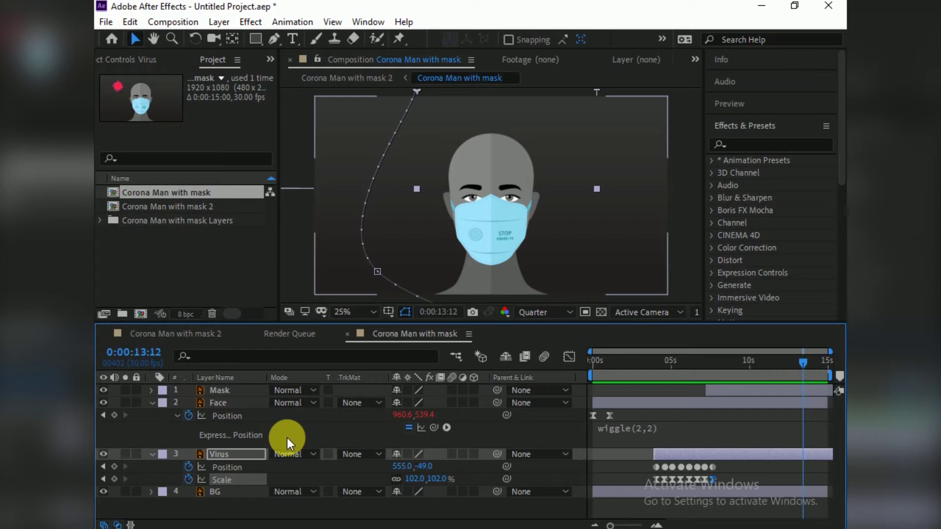
click(235, 459)
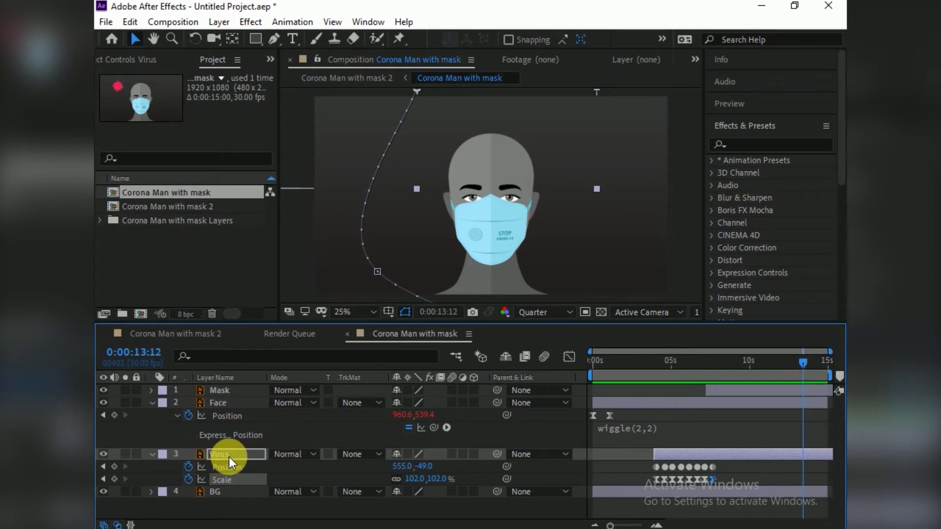
click(237, 405)
click(153, 403)
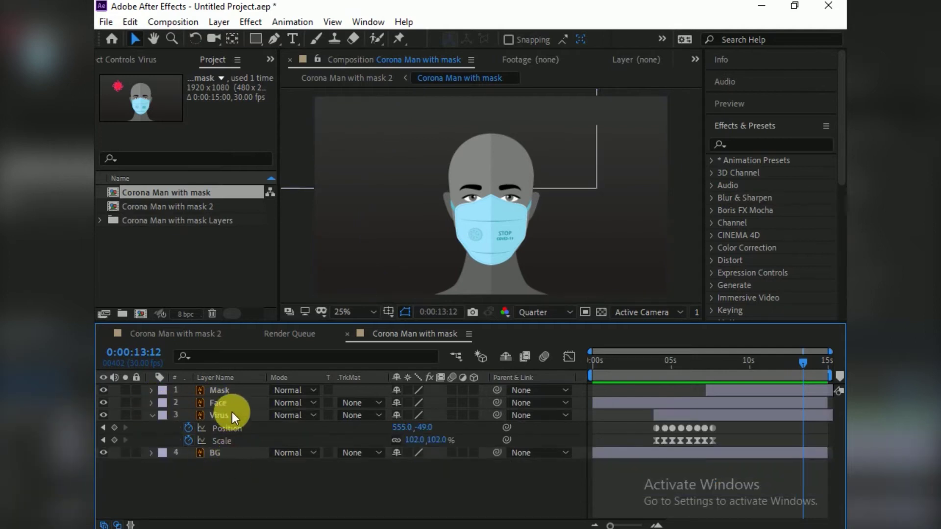
Duplicate Virus as Virus 2, shift all its keyframes slightly later, and preview
click(231, 416)
key(ctrl+d)
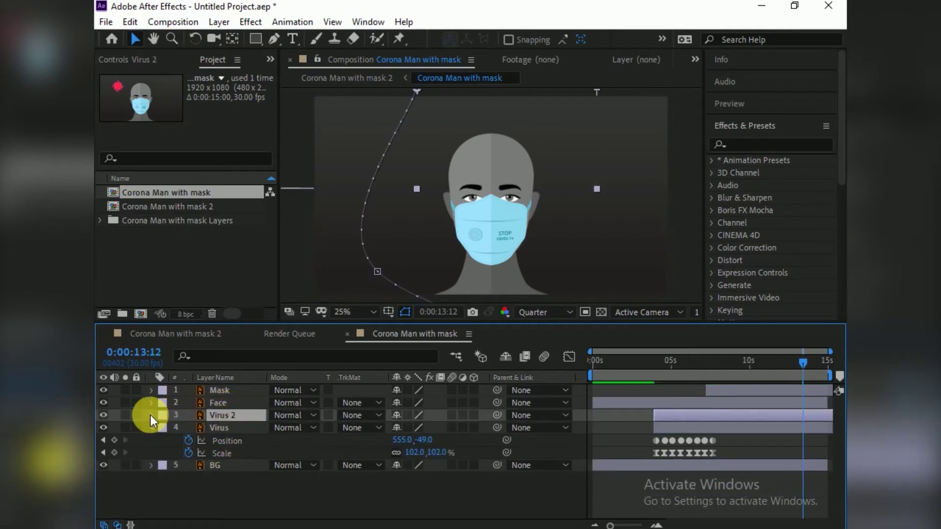
click(151, 415)
mouse_move(725, 427)
mouse_down()
mouse_move(653, 443)
mouse_move(676, 441)
mouse_up()
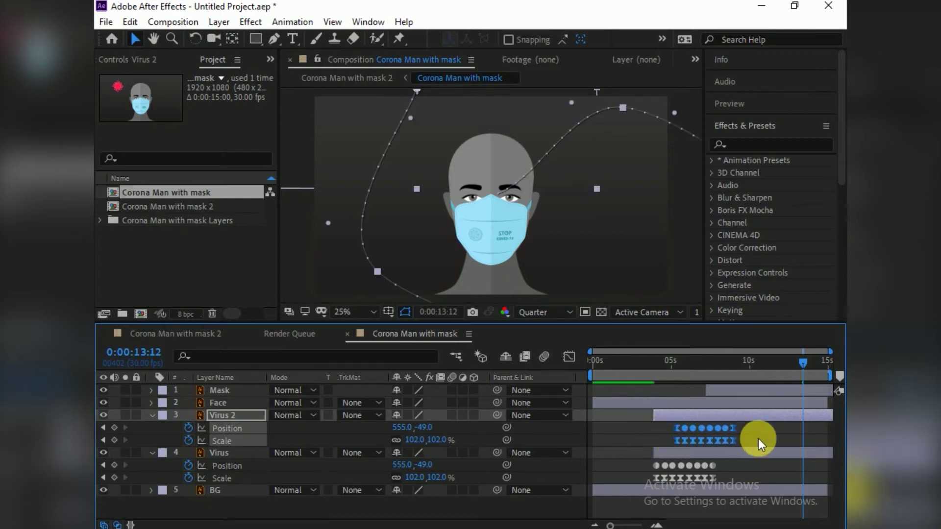
mouse_move(682, 442)
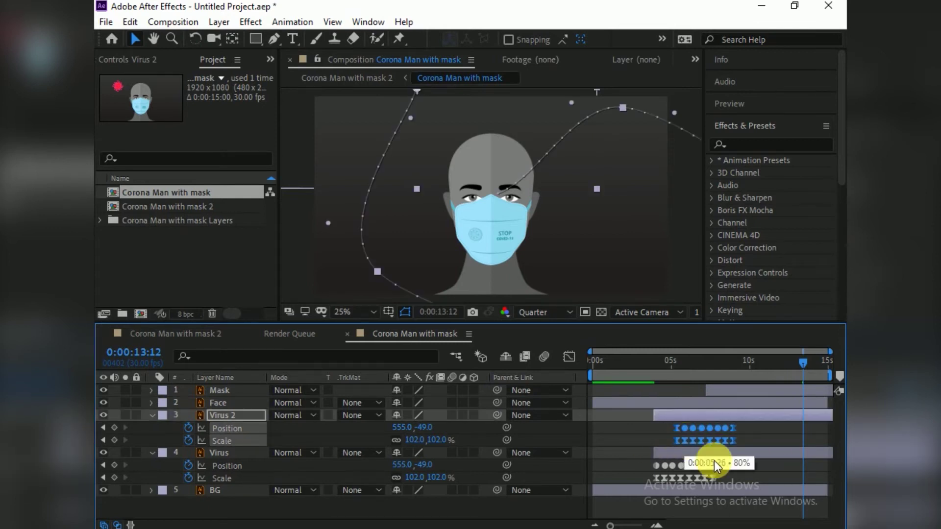
drag(799, 367, 642, 392)
key(space)
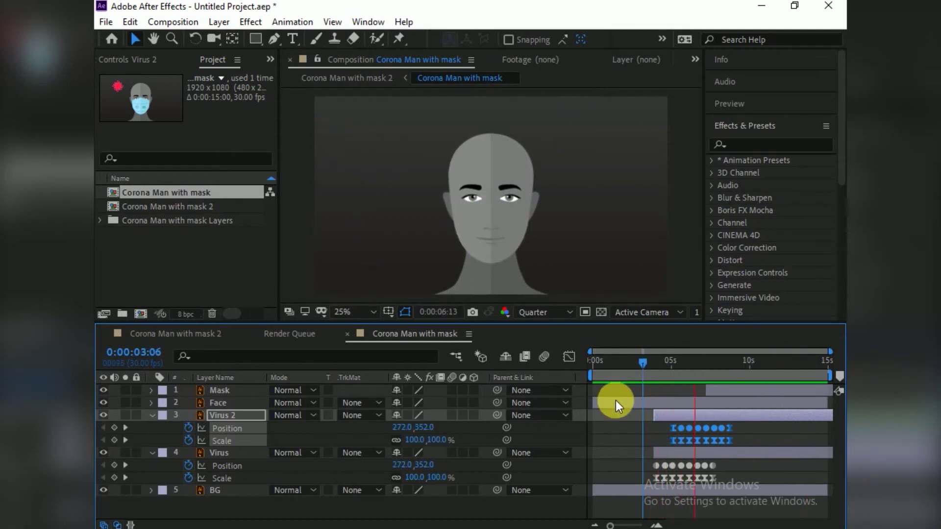
key(space)
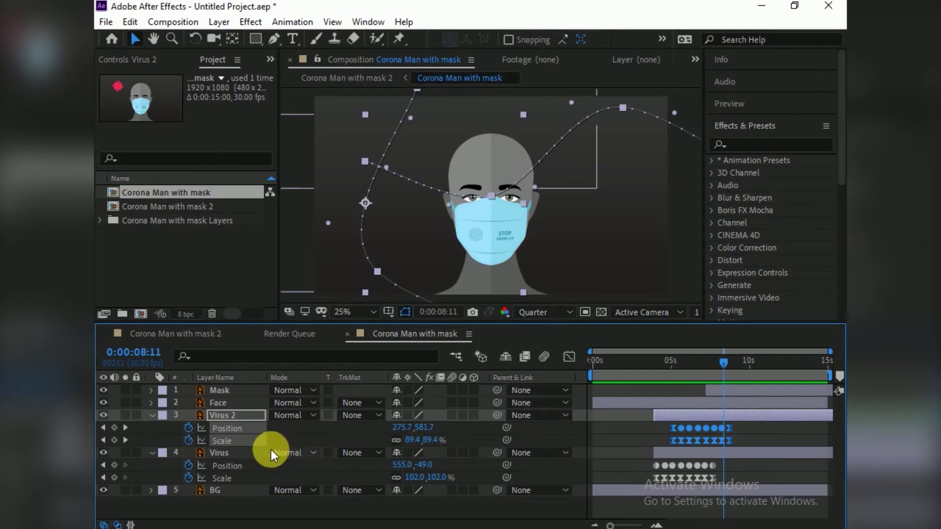
Give Virus 2's Position the expression wiggle(10,20), preview it, and collapse the layer
alt+click(189, 428)
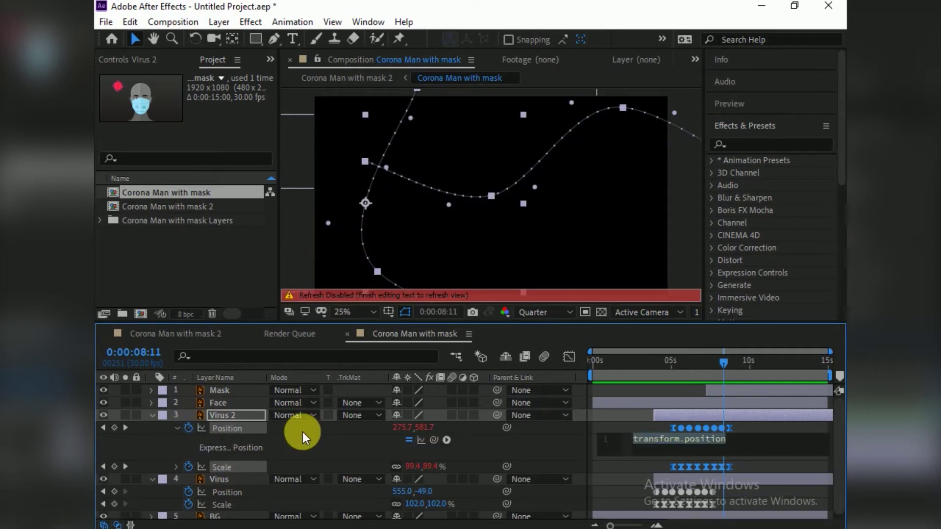
text(wiggle(10)
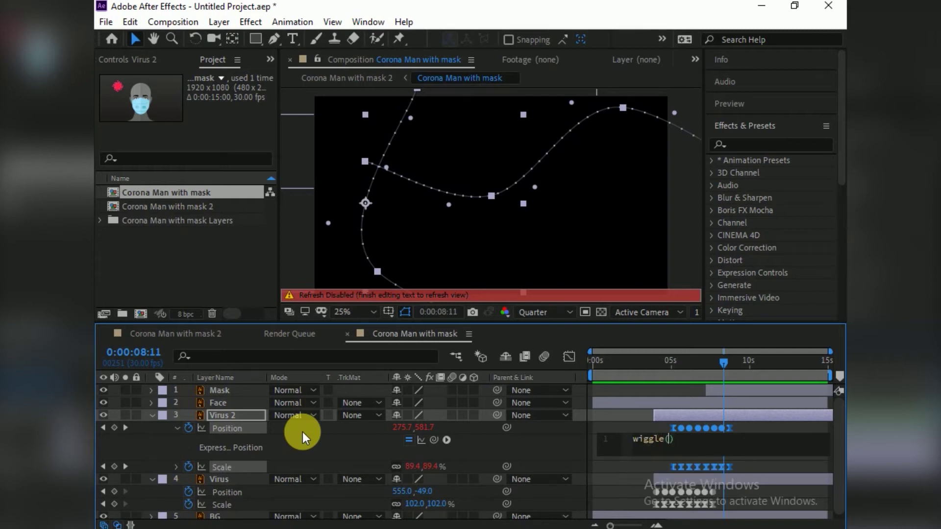
text(,20)
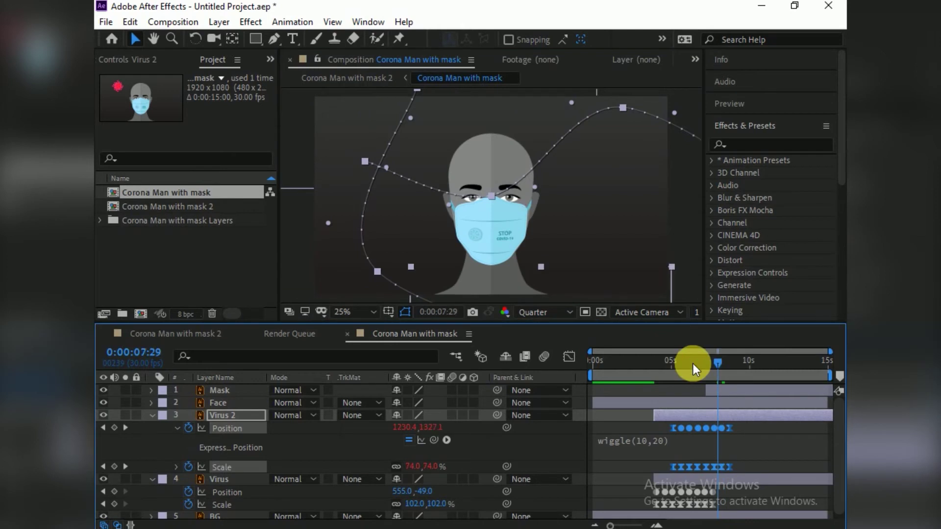
click(619, 367)
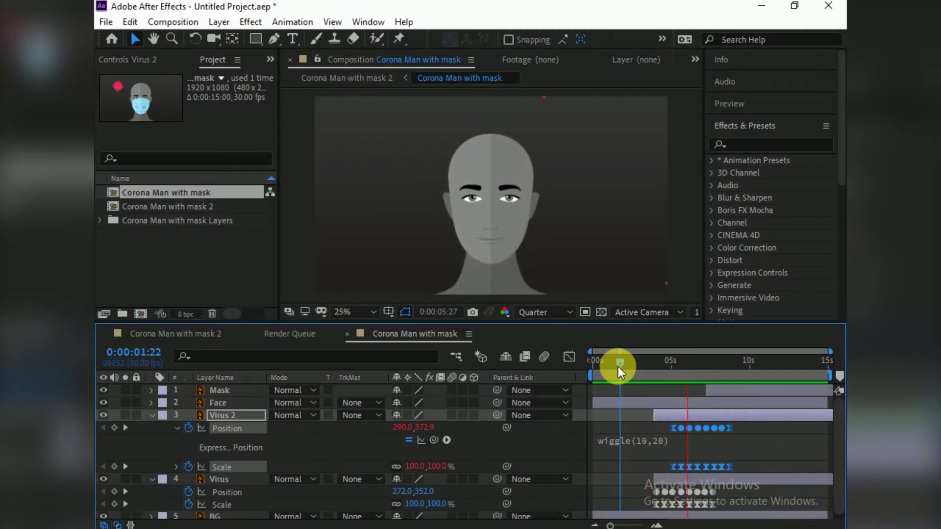
key(space)
click(152, 415)
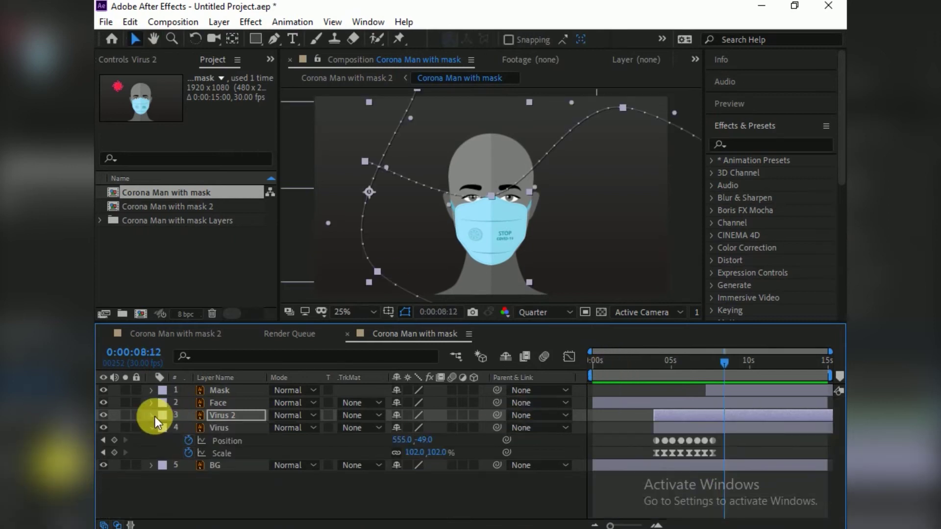
Offset Virus 2's layer bar to start about a second later and preview
click(153, 428)
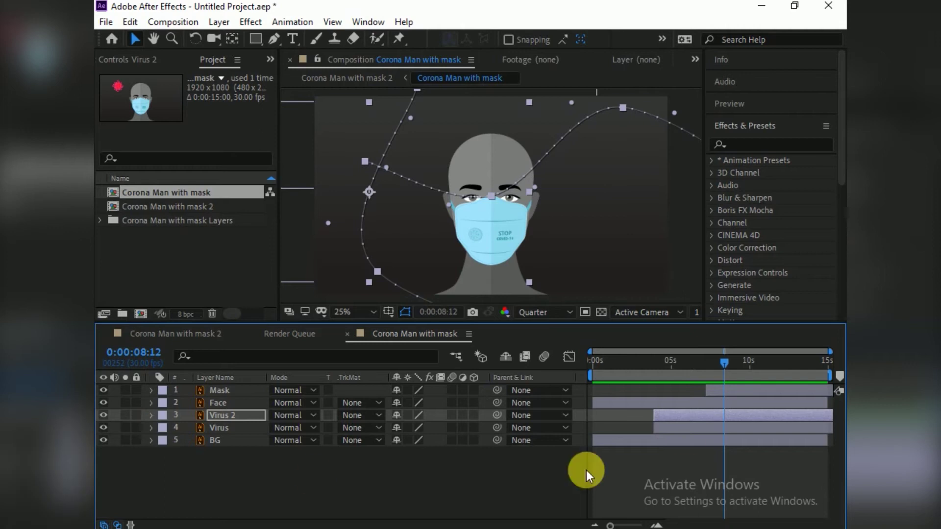
drag(675, 416, 690, 416)
drag(725, 363, 615, 366)
key(space)
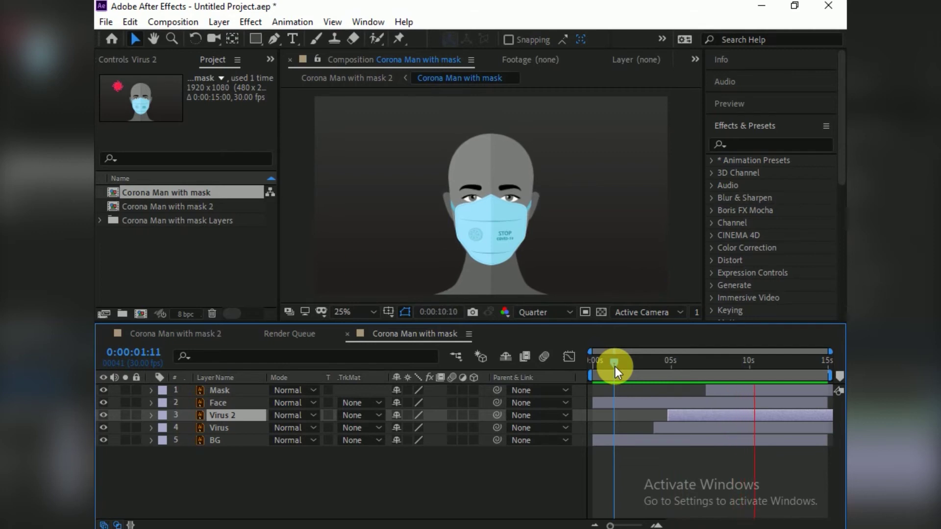
drag(704, 414, 724, 417)
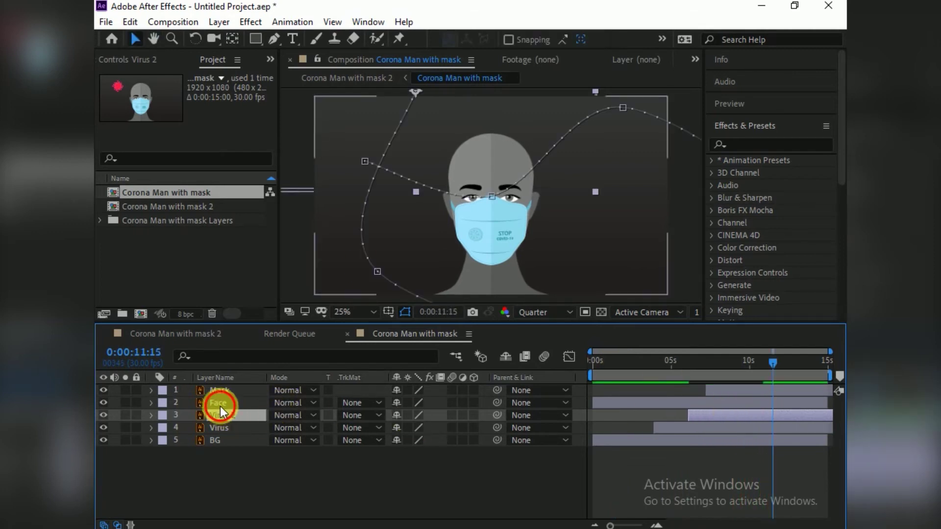
Duplicate Virus 2 as Virus 3 and adjust both layers' start times, then preview
key(ctrl+d)
mouse_move(740, 422)
mouse_down()
mouse_move(756, 419)
mouse_move(708, 429)
mouse_up()
drag(759, 415, 736, 413)
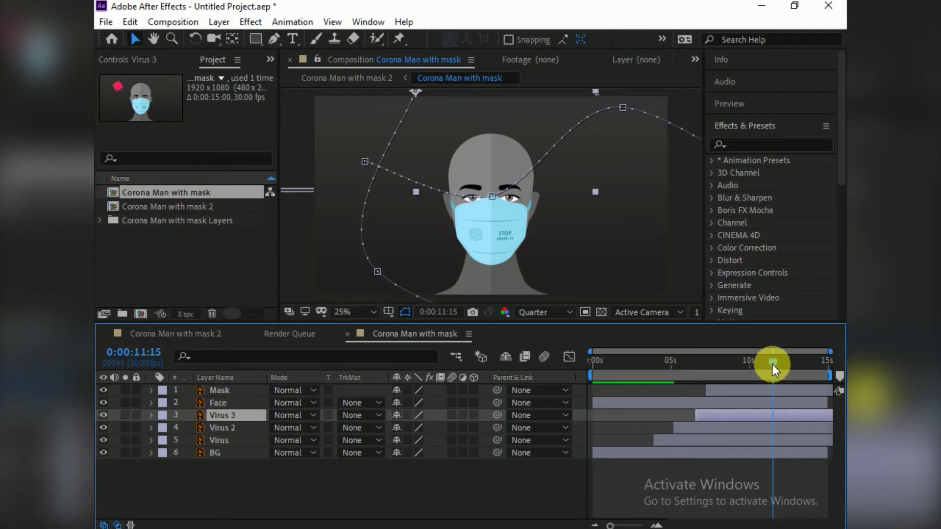
drag(773, 364, 629, 377)
key(space)
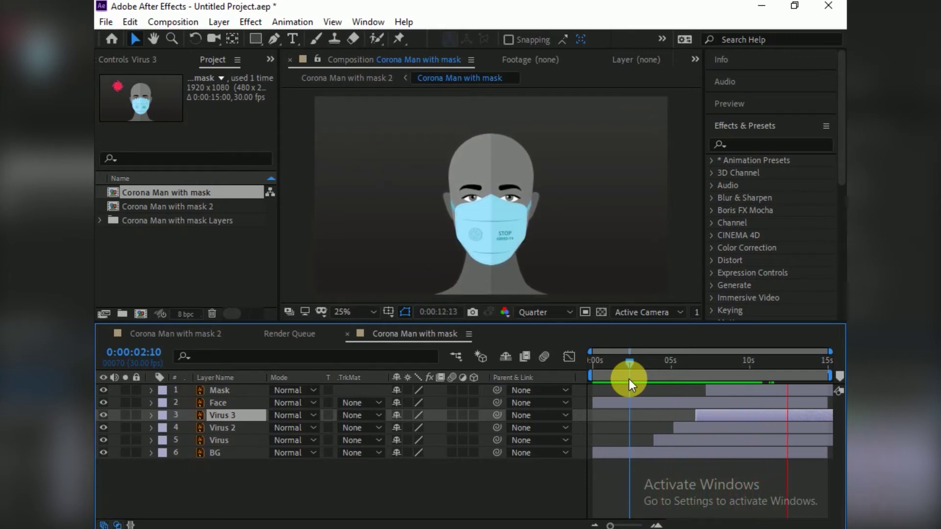
key(space)
Duplicate Virus 3 as Virus 4 and nudge Virus 3 and Virus 4 to start slightly earlier
click(219, 406)
click(219, 416)
key(ctrl+d)
key(space)
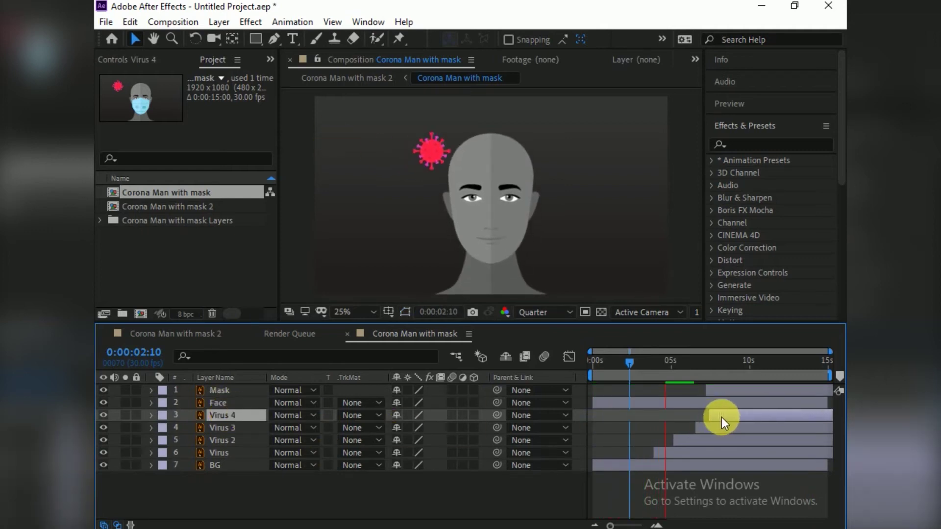
click(688, 439)
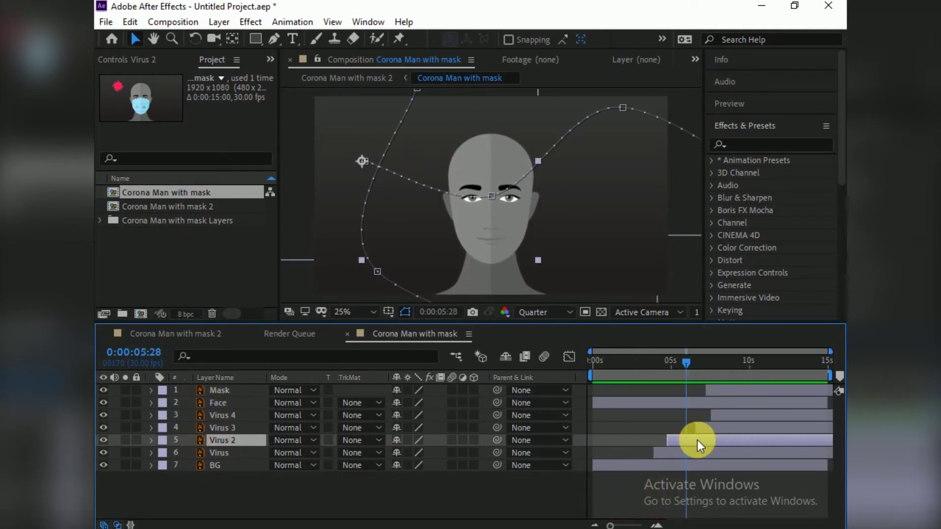
mouse_move(716, 427)
mouse_down()
mouse_move(701, 431)
mouse_move(702, 417)
mouse_up()
click(713, 415)
drag(686, 362, 551, 392)
key(space)
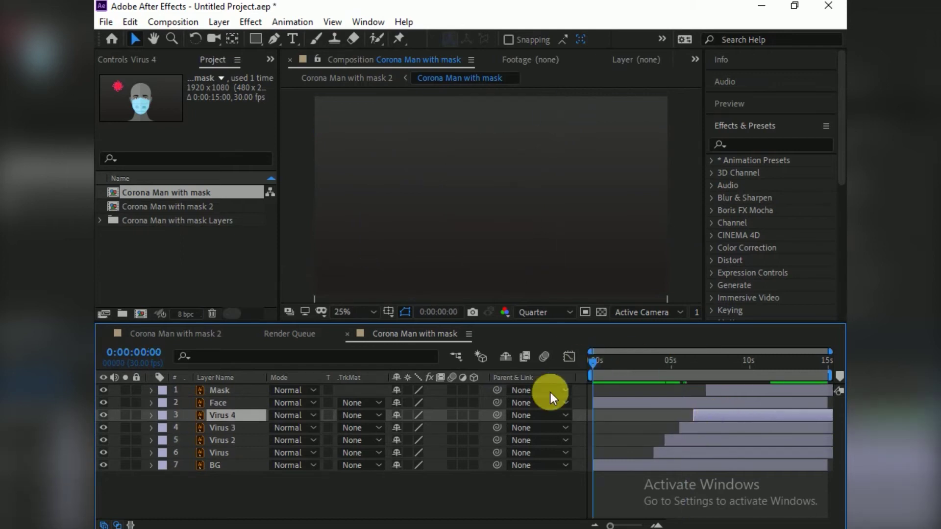
key(space)
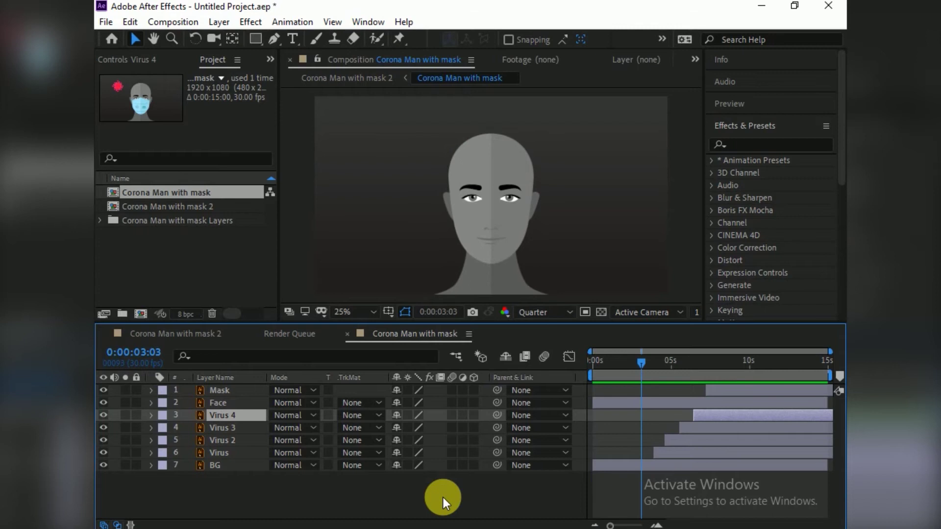
drag(649, 362, 584, 364)
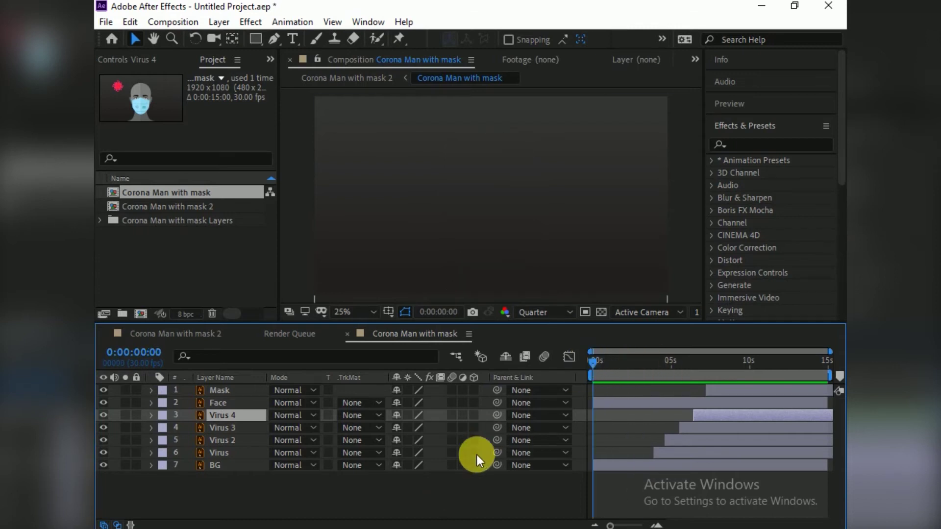
key(space)
key(space)
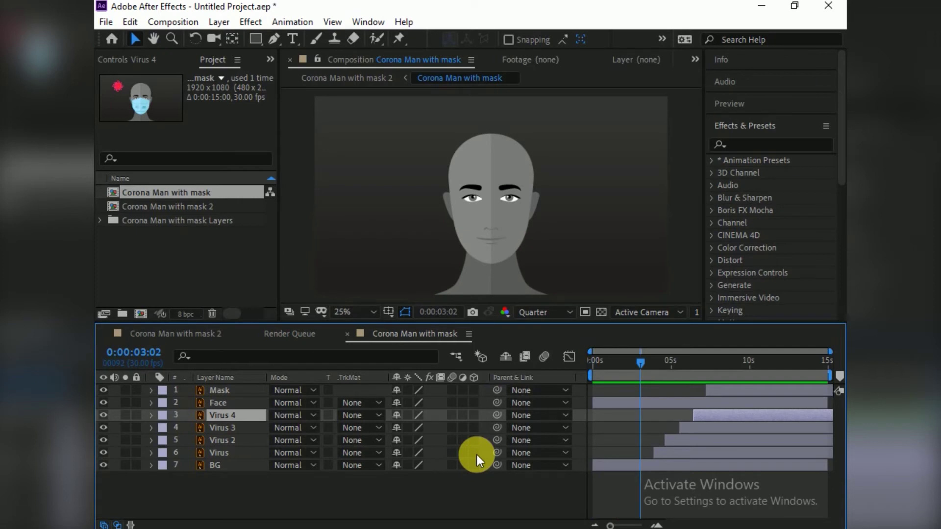
drag(642, 362, 591, 363)
key(space)
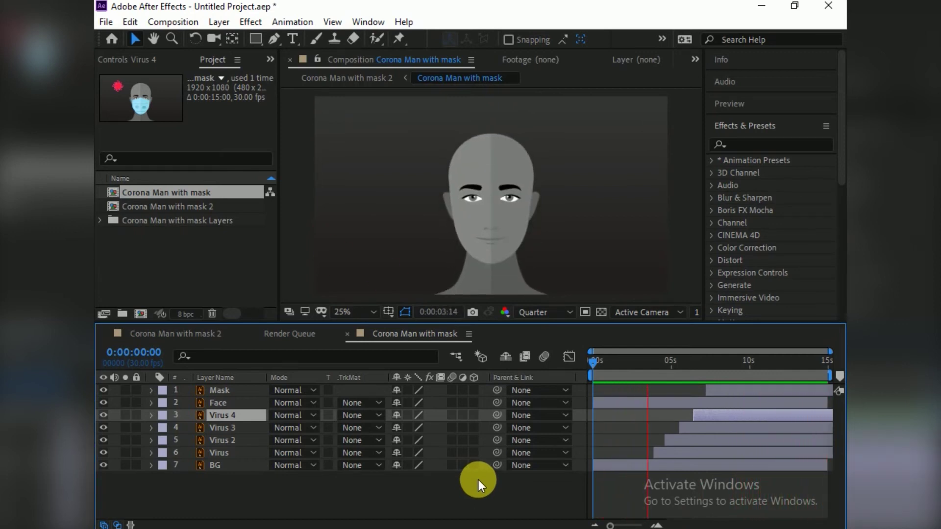
key(space)
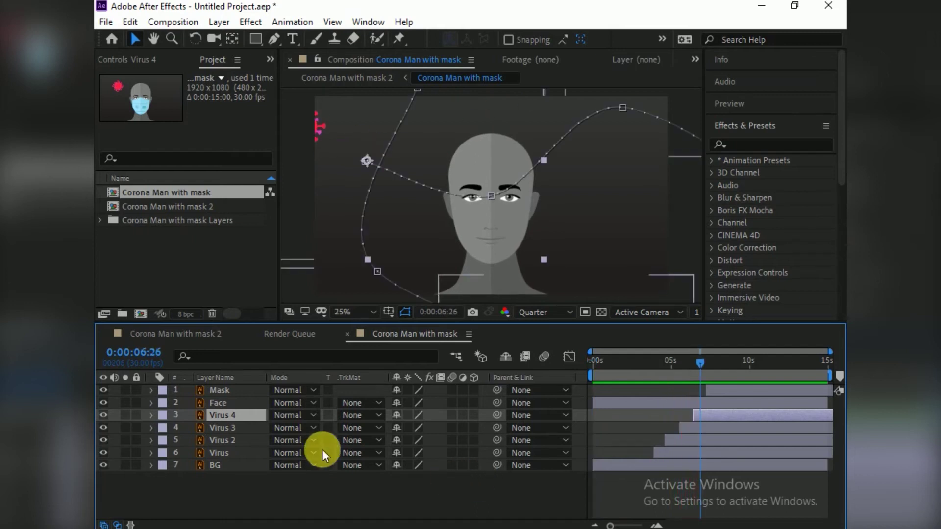
Nudge a virus layer's start, then duplicate Virus 4 as Virus 5 and offset its start
click(234, 404)
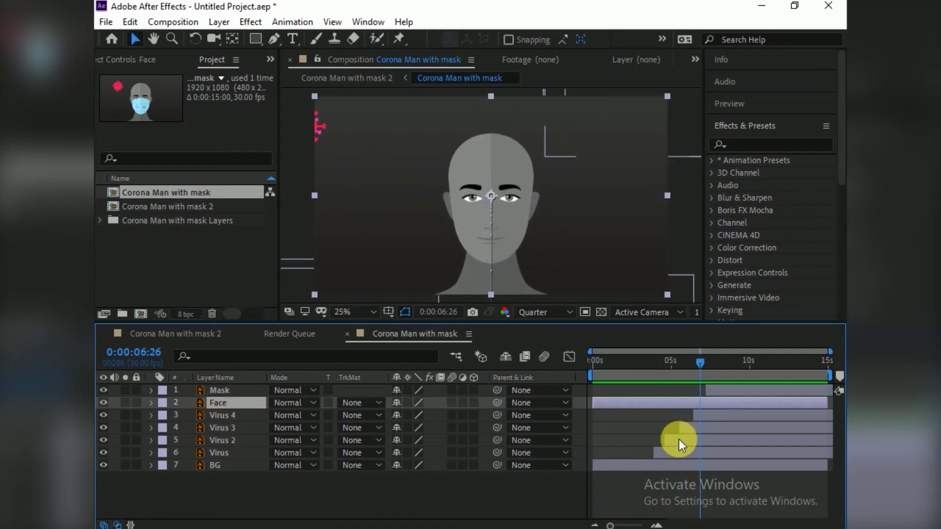
mouse_move(675, 438)
mouse_down()
mouse_move(698, 430)
mouse_move(696, 419)
mouse_up()
click(702, 428)
click(231, 422)
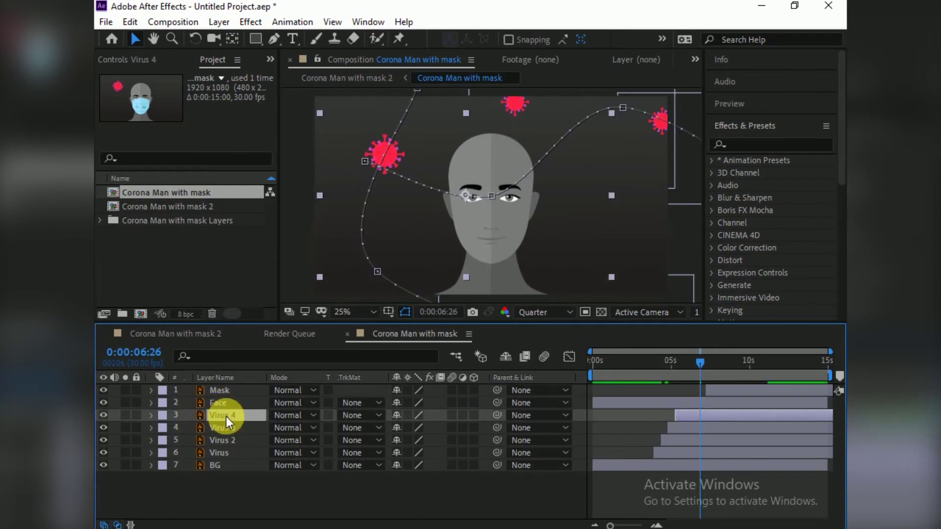
key(ctrl+d)
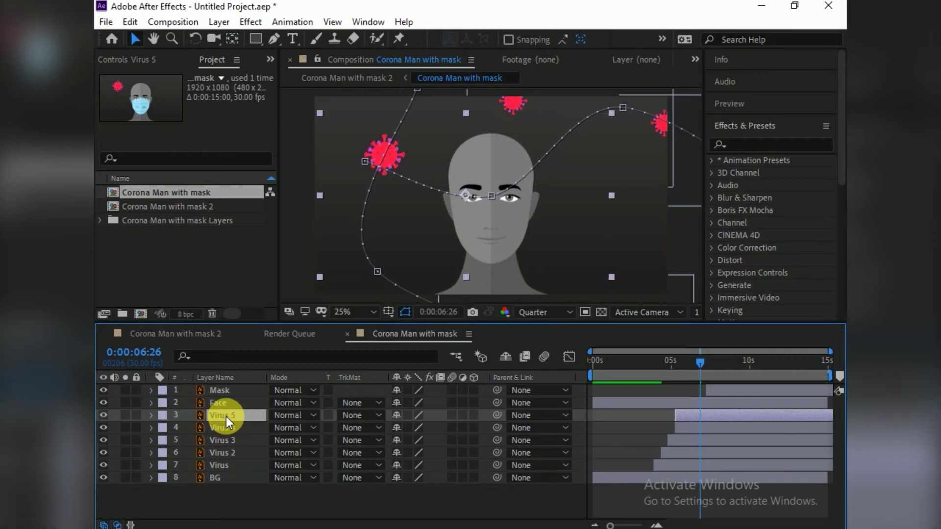
drag(722, 417, 693, 415)
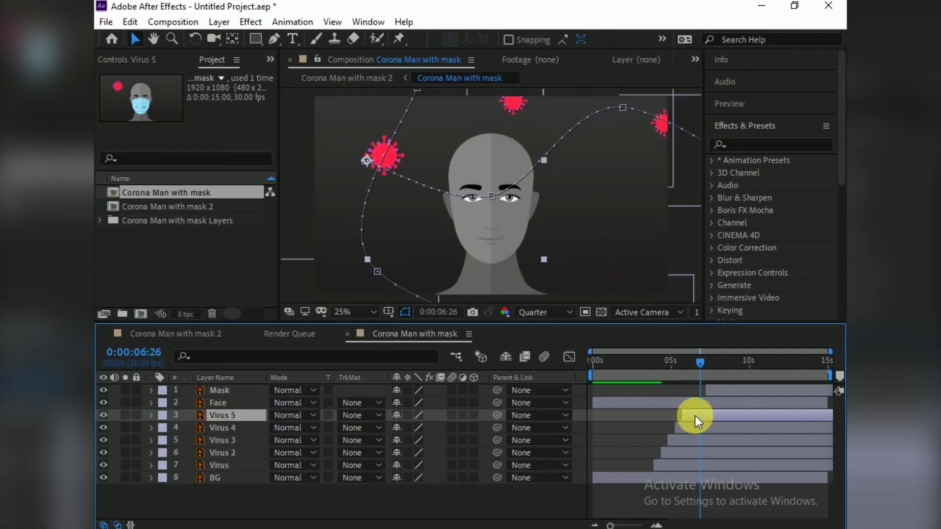
drag(701, 366, 690, 370)
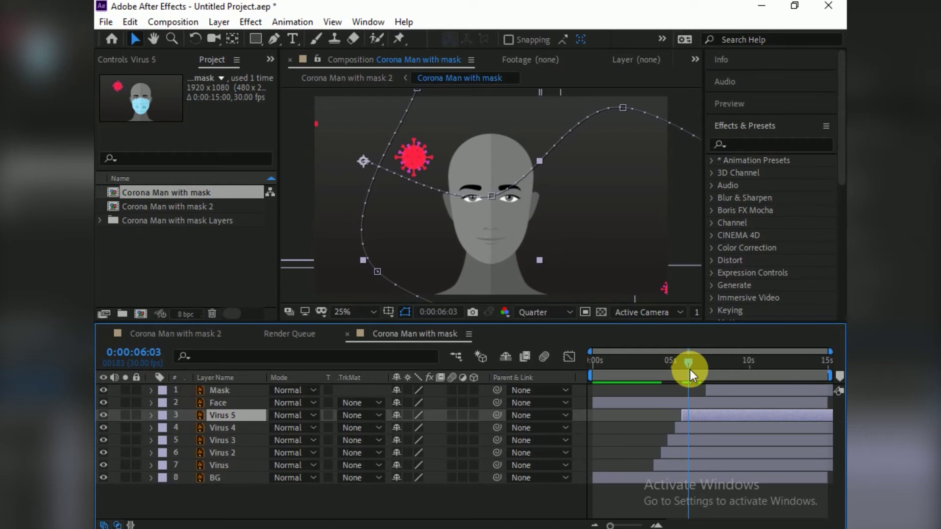
Reshape the Virus 2 and Virus 3 motion paths to curve up through and across the face
click(220, 452)
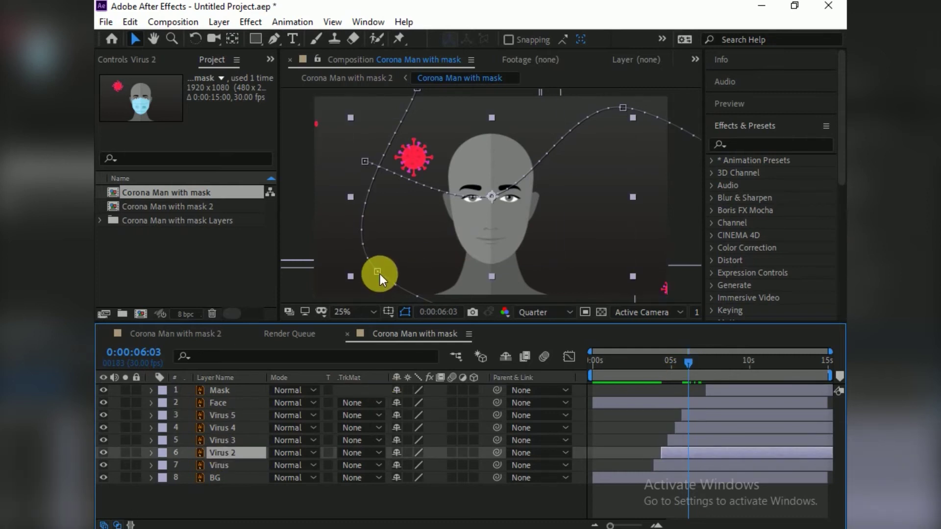
drag(380, 274, 549, 183)
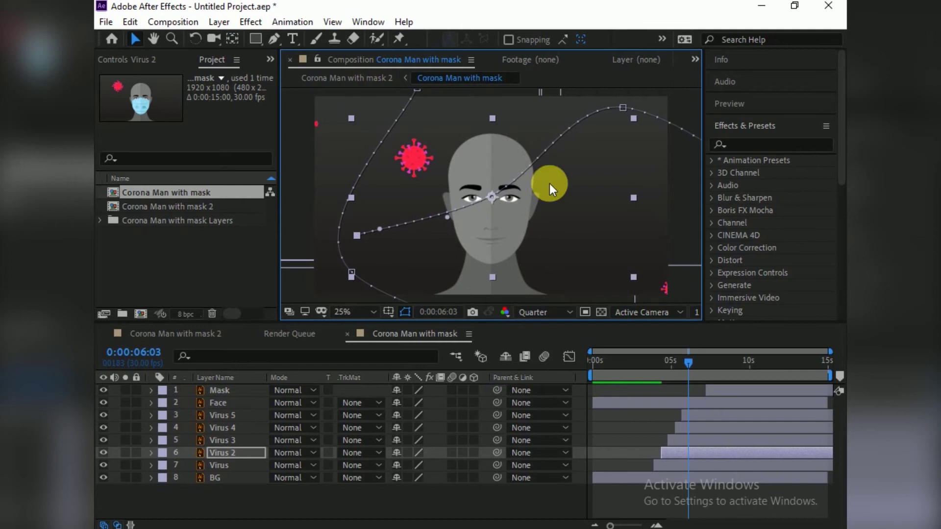
drag(549, 183, 520, 171)
drag(484, 267, 490, 232)
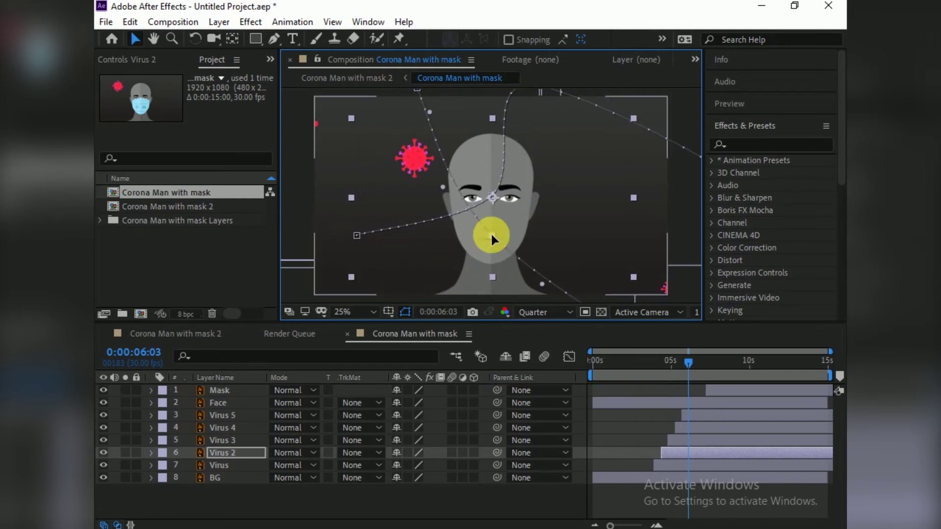
click(227, 440)
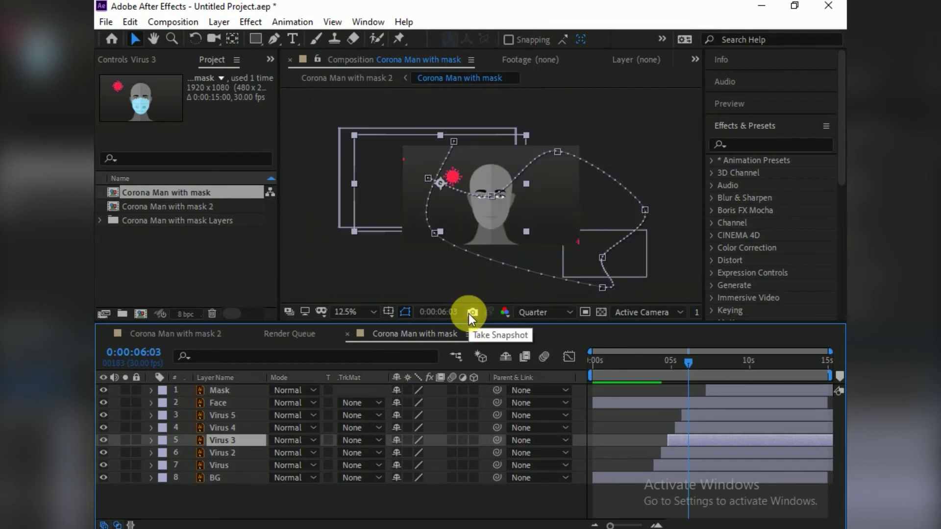
mouse_move(597, 269)
mouse_down()
mouse_move(499, 216)
mouse_move(434, 162)
mouse_up()
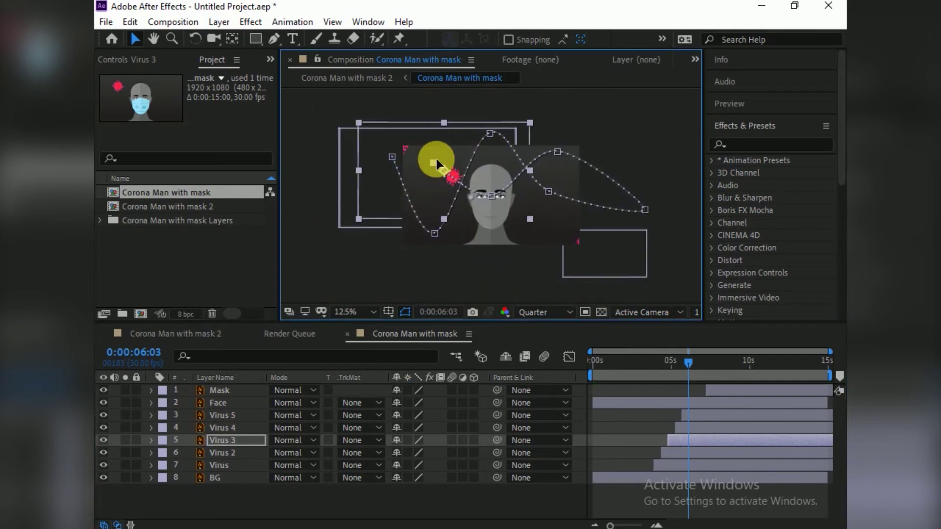
drag(546, 192, 519, 246)
drag(645, 209, 574, 208)
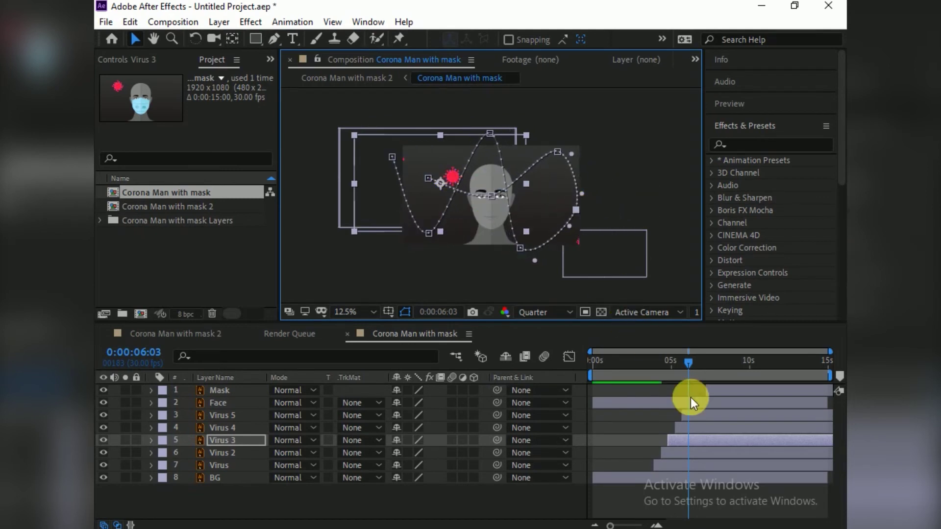
Reshape the Virus 4 and Virus 5 motion paths around the head, then preview from 2 seconds
click(696, 426)
mouse_move(601, 289)
mouse_down()
mouse_move(431, 224)
mouse_move(524, 245)
mouse_up()
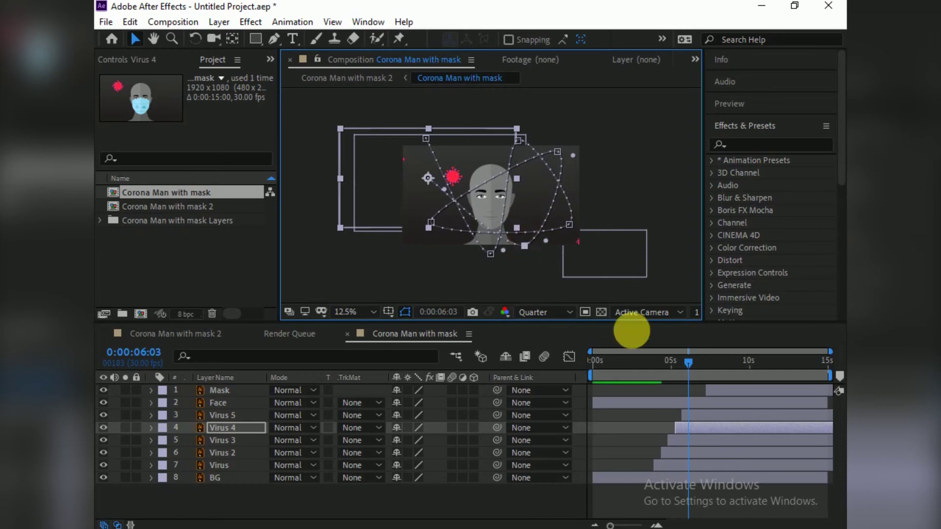
click(696, 415)
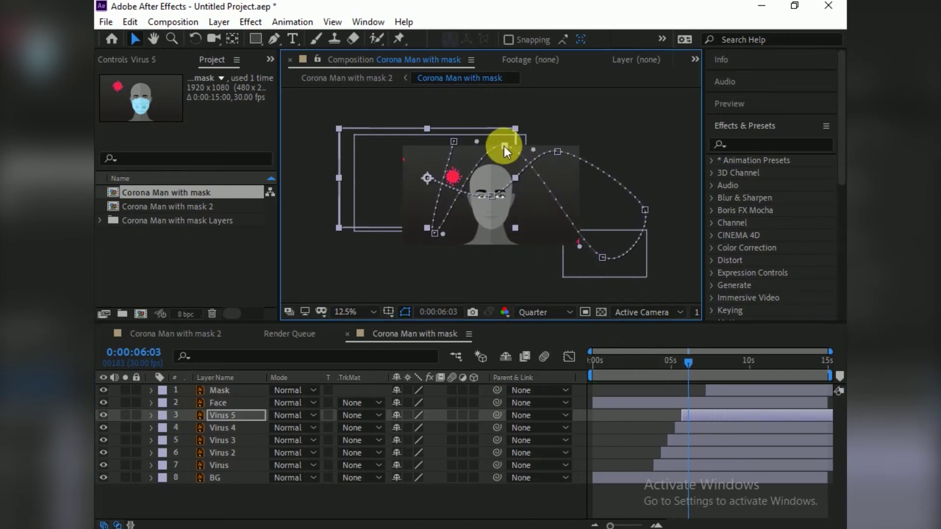
mouse_move(649, 211)
mouse_down()
mouse_move(516, 175)
mouse_move(478, 220)
mouse_move(518, 145)
mouse_move(511, 185)
mouse_move(442, 216)
mouse_move(445, 186)
mouse_move(522, 204)
mouse_move(446, 138)
mouse_move(453, 239)
mouse_up()
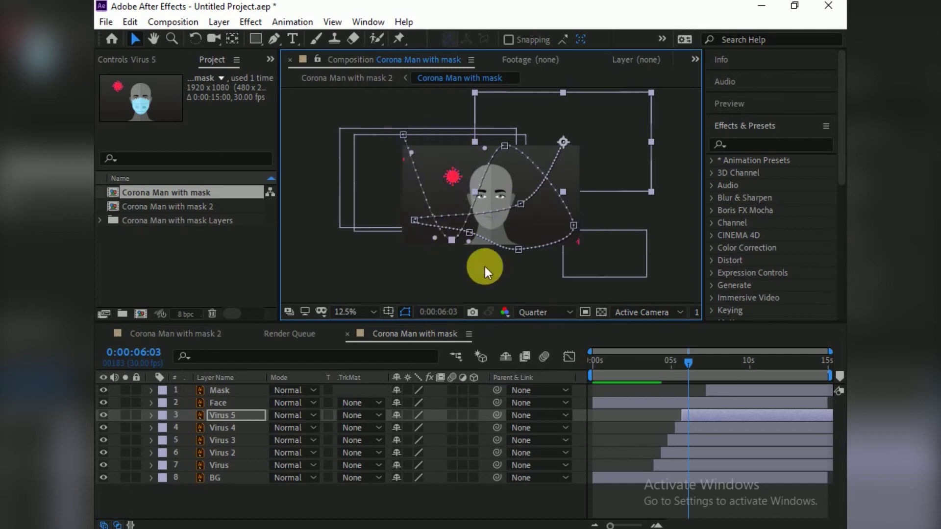
drag(686, 361, 628, 362)
key(space)
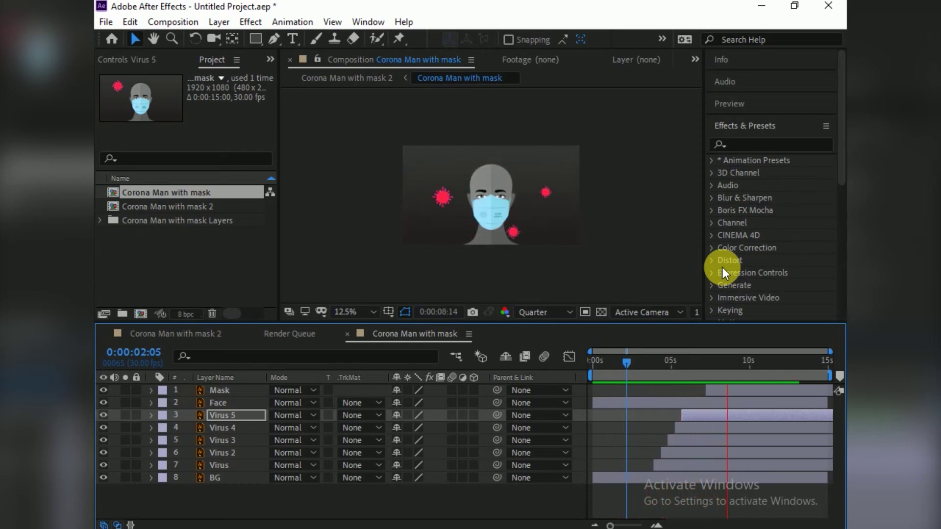
key(space)
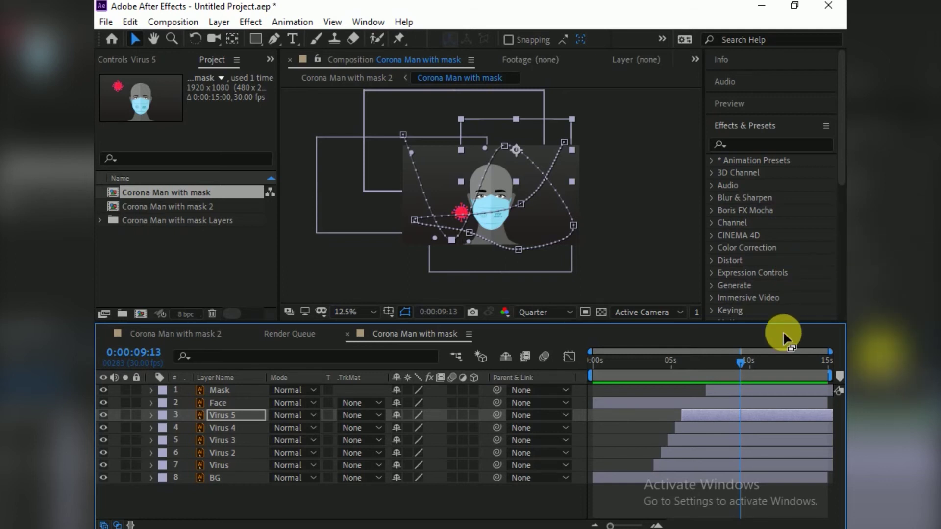
mouse_move(743, 362)
mouse_down()
mouse_move(690, 364)
mouse_move(707, 367)
mouse_up()
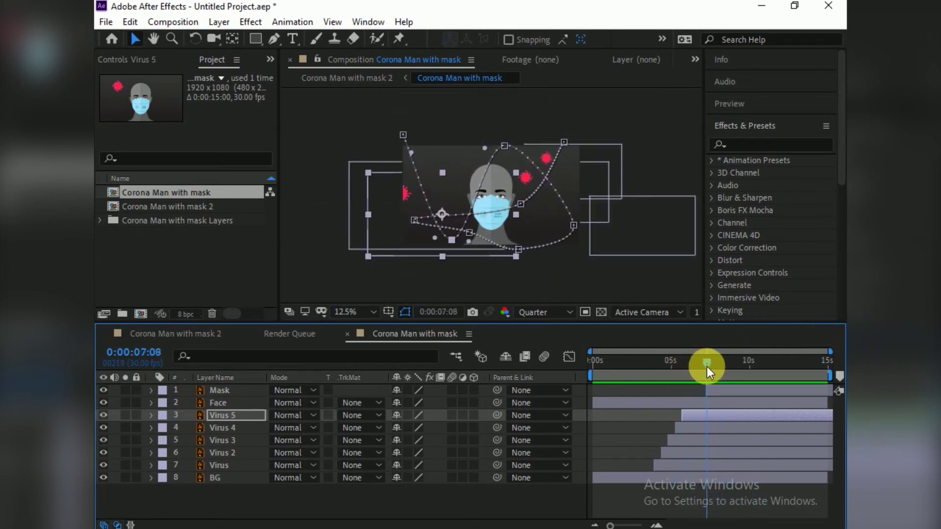
drag(706, 367, 640, 372)
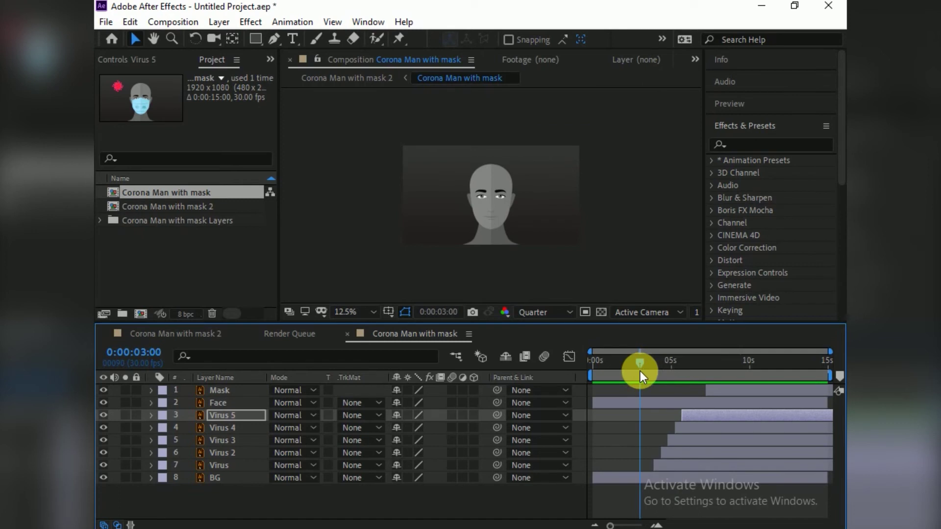
mouse_move(640, 372)
mouse_down()
mouse_move(708, 378)
mouse_move(710, 388)
mouse_up()
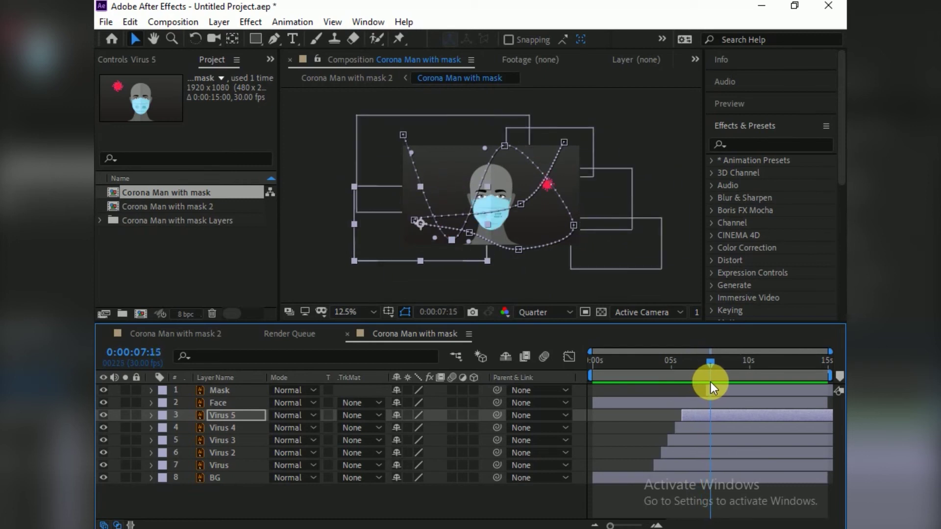
drag(711, 382, 710, 381)
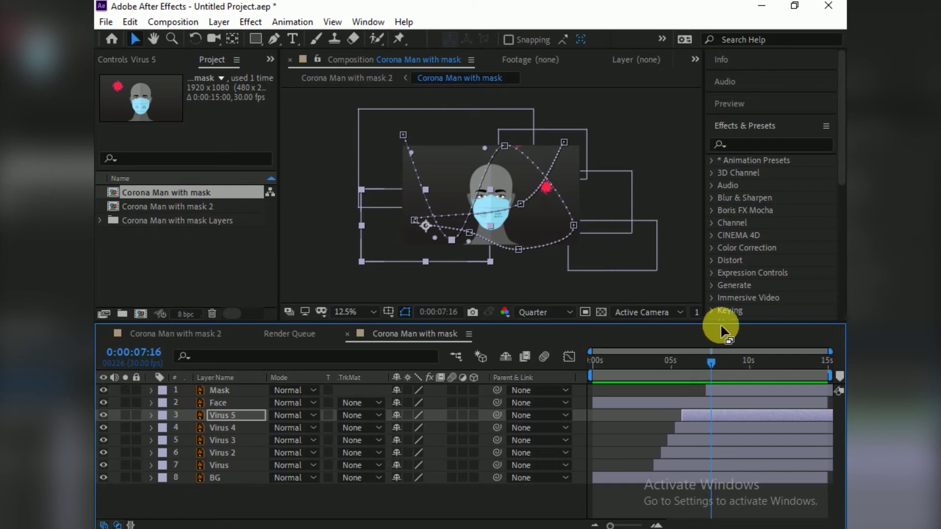
mouse_move(703, 360)
mouse_down()
mouse_move(687, 361)
mouse_move(713, 363)
mouse_up()
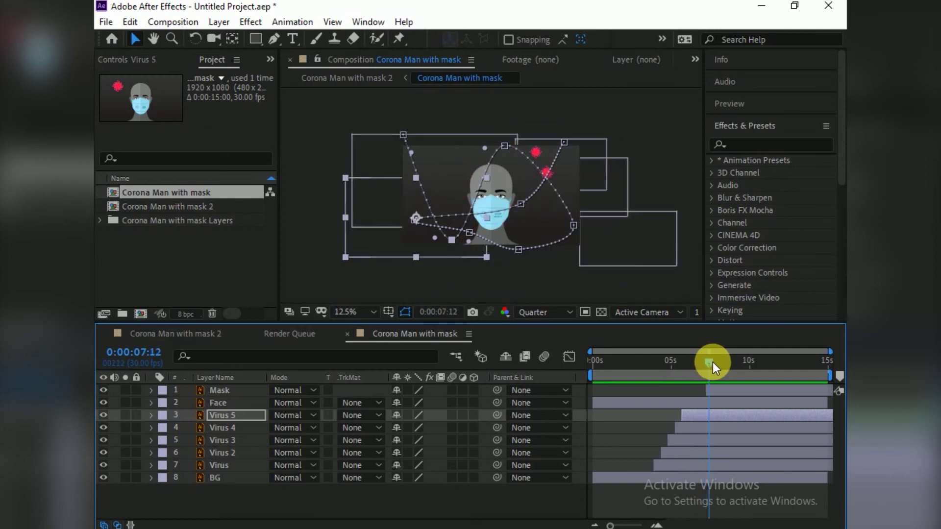
mouse_move(713, 363)
mouse_down()
mouse_move(757, 390)
mouse_move(744, 393)
mouse_up()
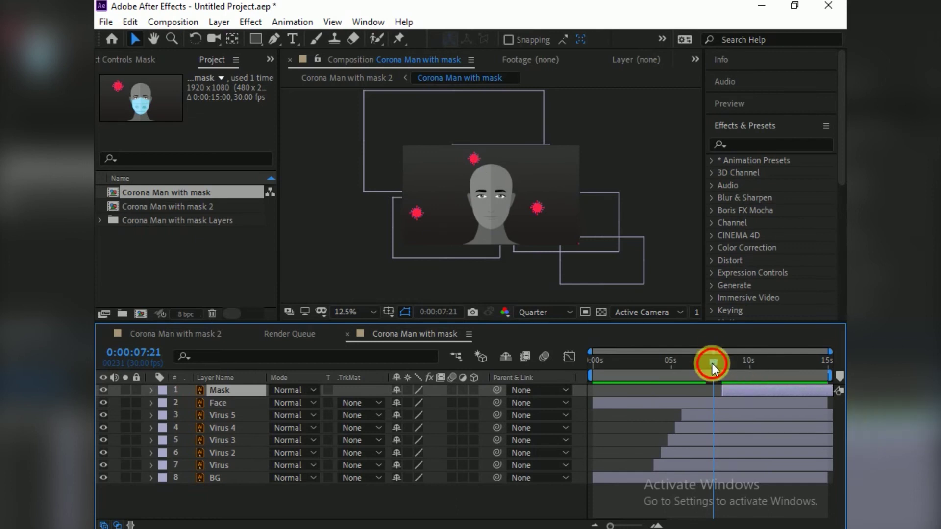
Keyframe the Mask's Position, starting below the frame at 960,1202 at 0:00:08:13
drag(713, 363, 725, 368)
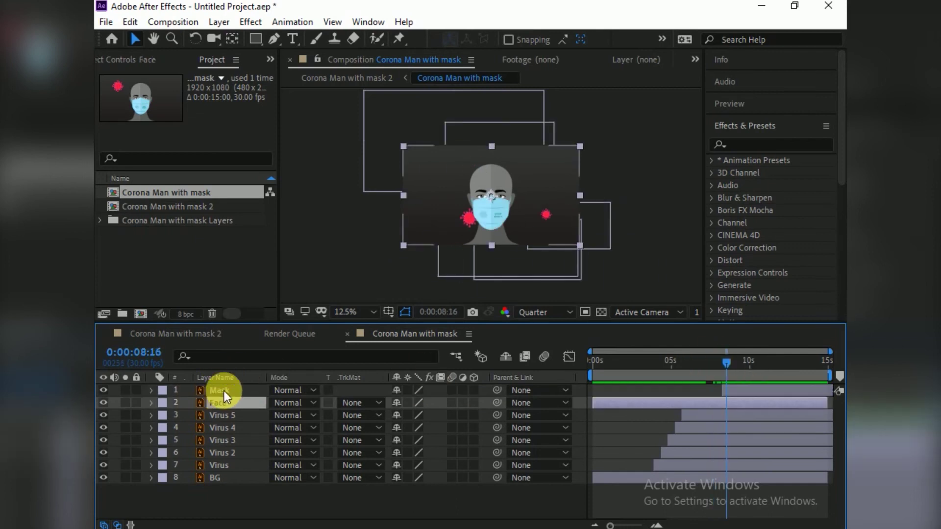
key(p)
mouse_move(726, 372)
mouse_down()
mouse_move(725, 363)
mouse_move(742, 365)
mouse_up()
click(189, 403)
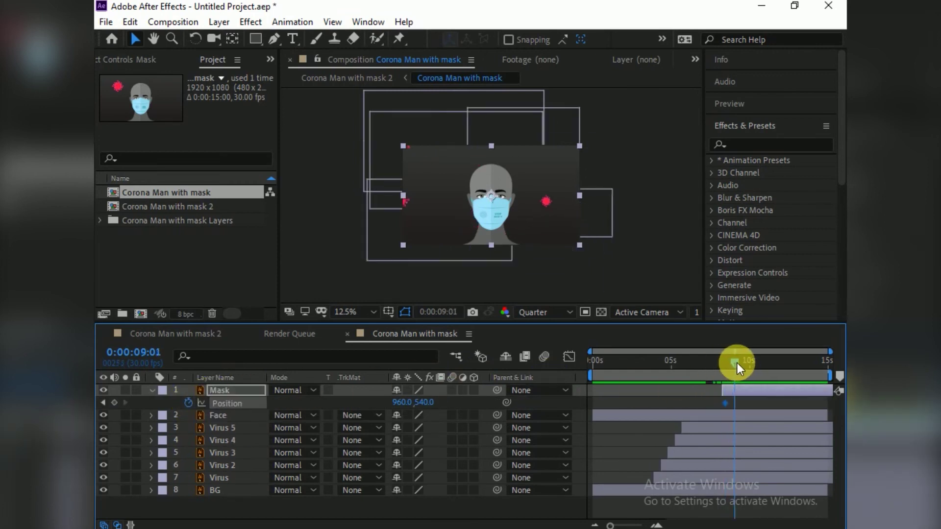
click(114, 403)
click(103, 403)
click(425, 402)
mouse_move(425, 402)
mouse_down()
mouse_move(773, 495)
mouse_move(824, 488)
mouse_up()
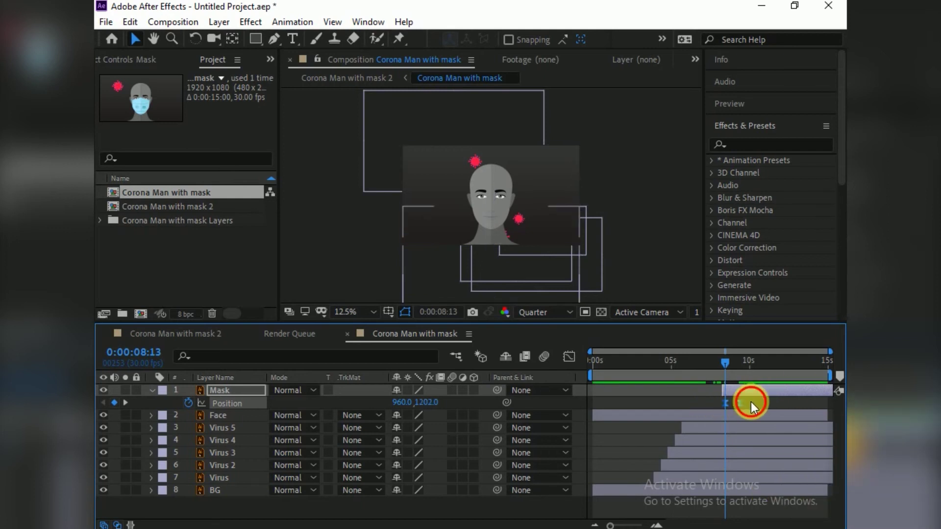
Ease the Mask's position keyframes in the speed graph, then enlarge the viewer to preview
click(569, 357)
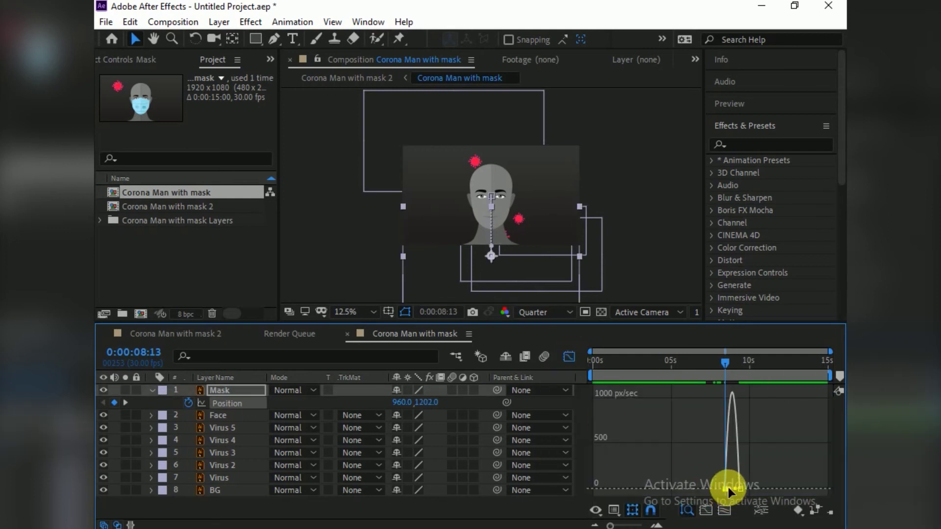
drag(727, 485, 794, 473)
click(569, 356)
drag(721, 363, 636, 369)
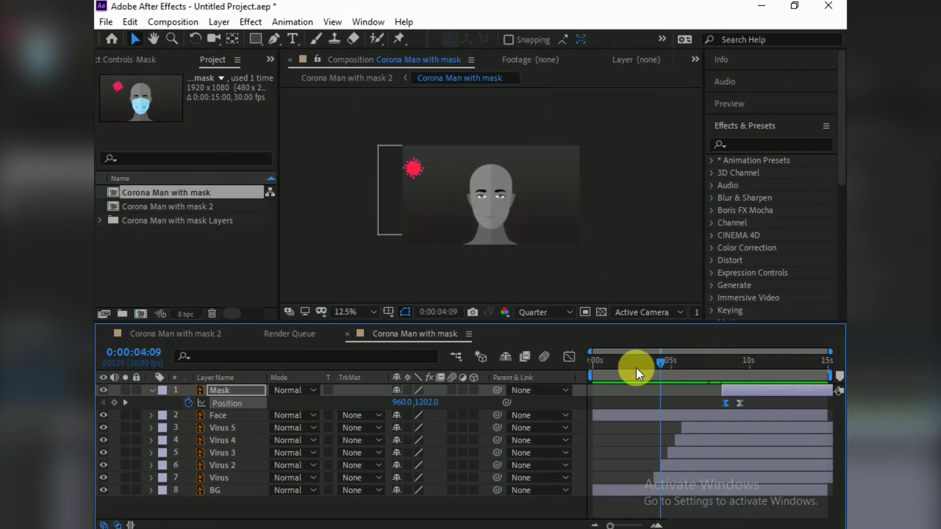
key(grave)
key(z)
click(466, 319)
click(466, 319)
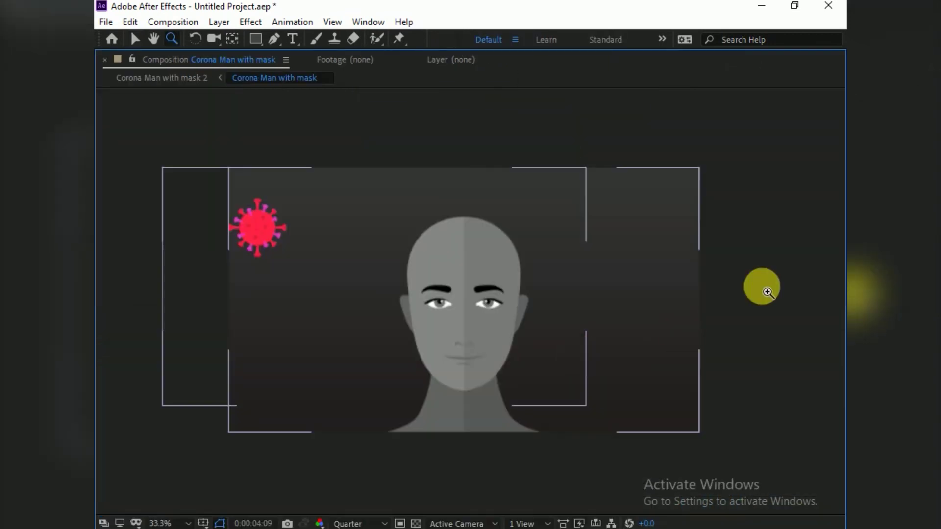
key(space)
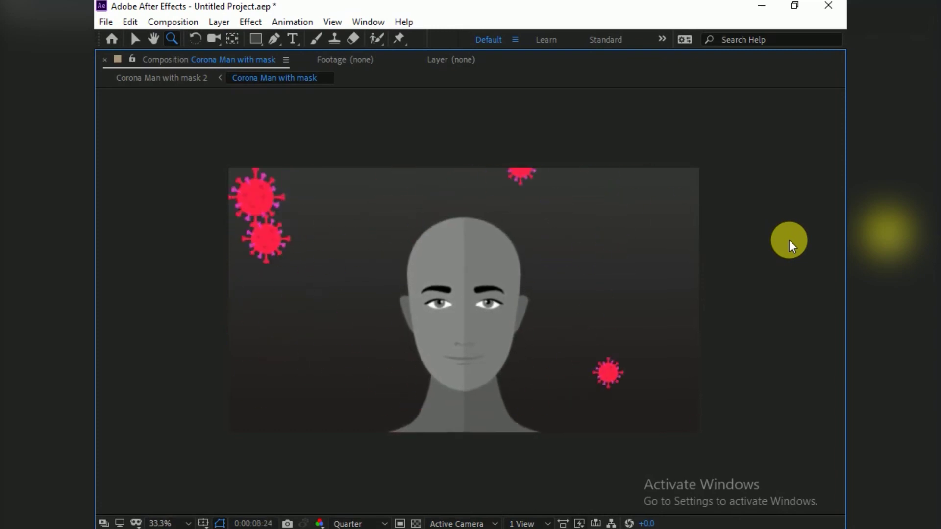
key(space)
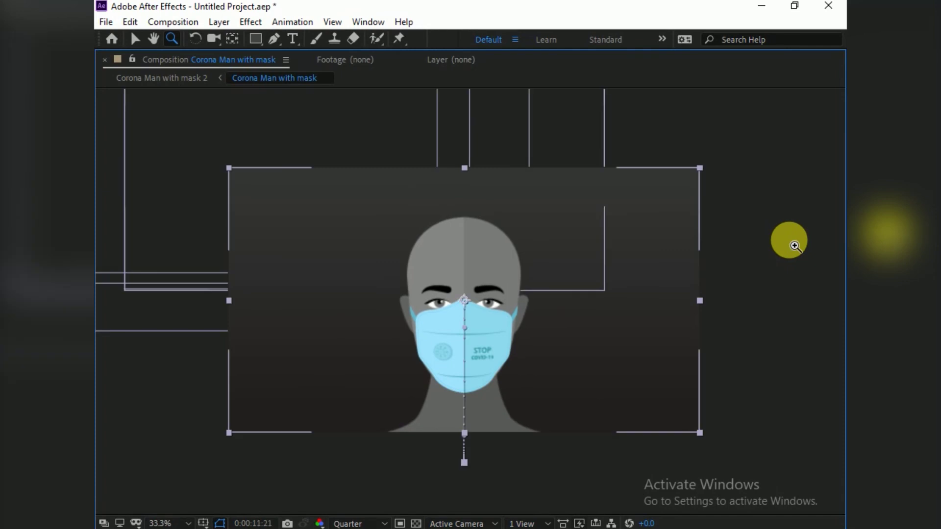
key(grave)
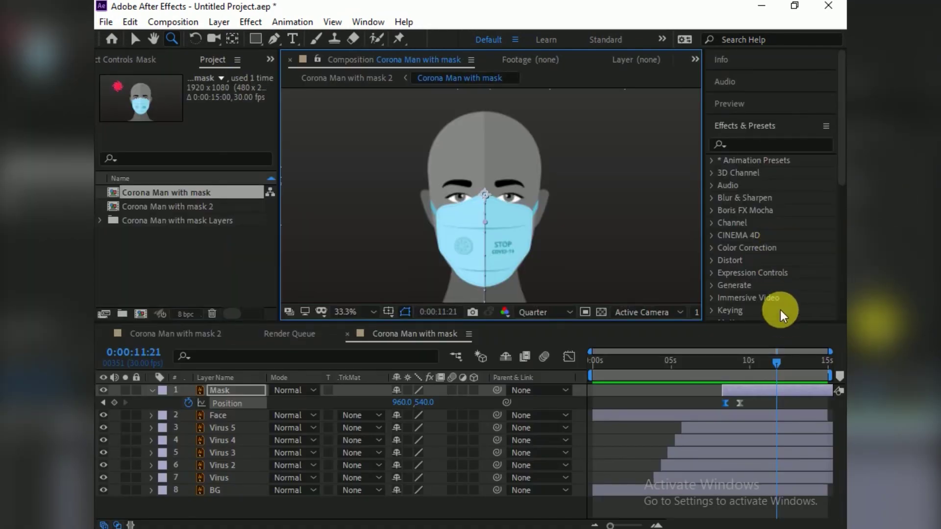
Parent the Mask layer to the 2. Face layer with the pick whip
click(769, 363)
mouse_move(769, 363)
mouse_down()
mouse_move(739, 364)
mouse_move(748, 364)
mouse_up()
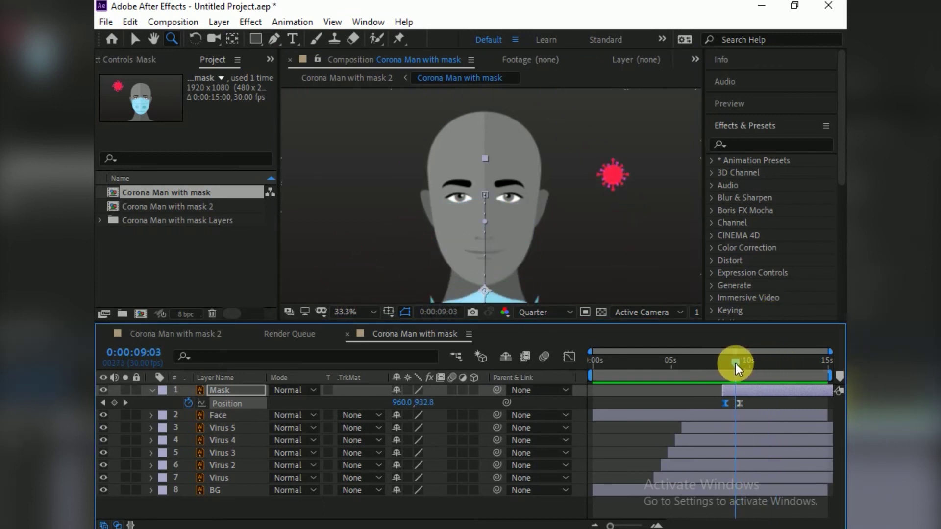
drag(747, 363, 724, 363)
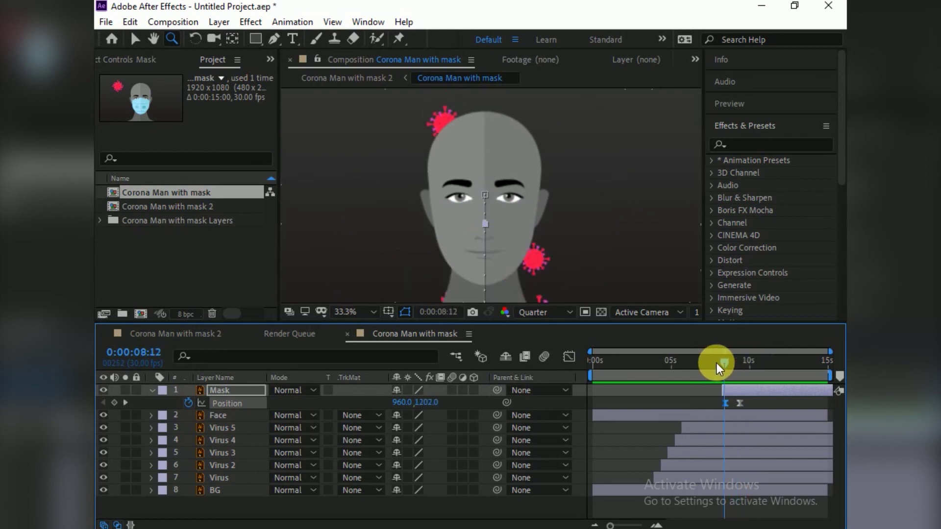
drag(497, 390, 236, 414)
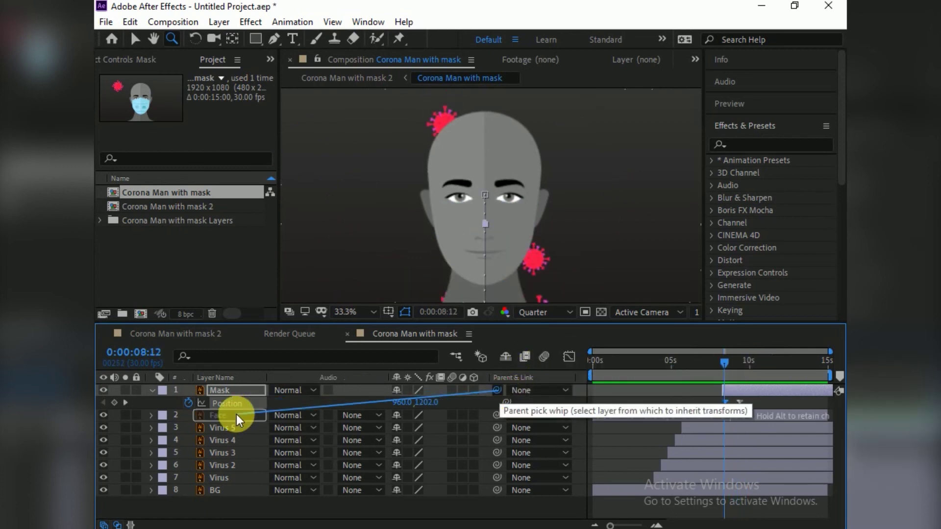
click(713, 365)
Scrub and preview the animation to check the mask on the face
drag(712, 365, 731, 372)
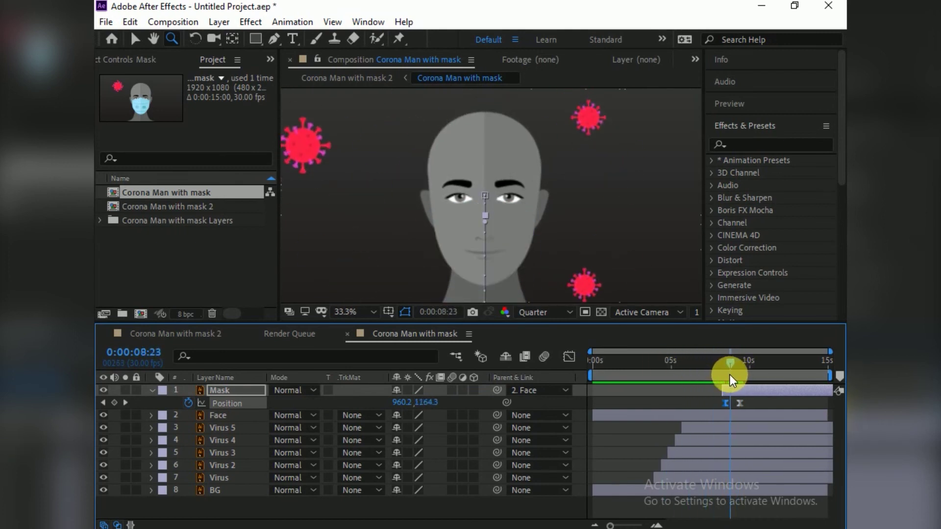
drag(731, 372, 601, 371)
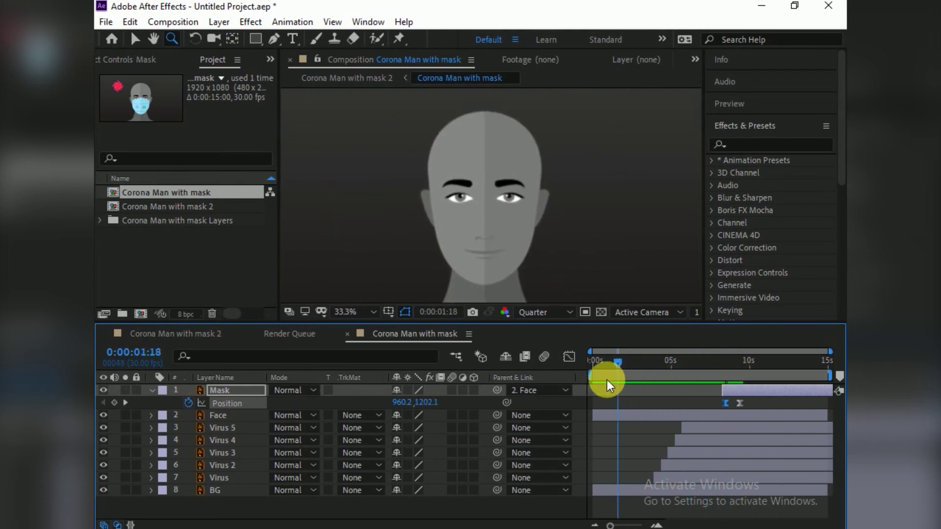
key(space)
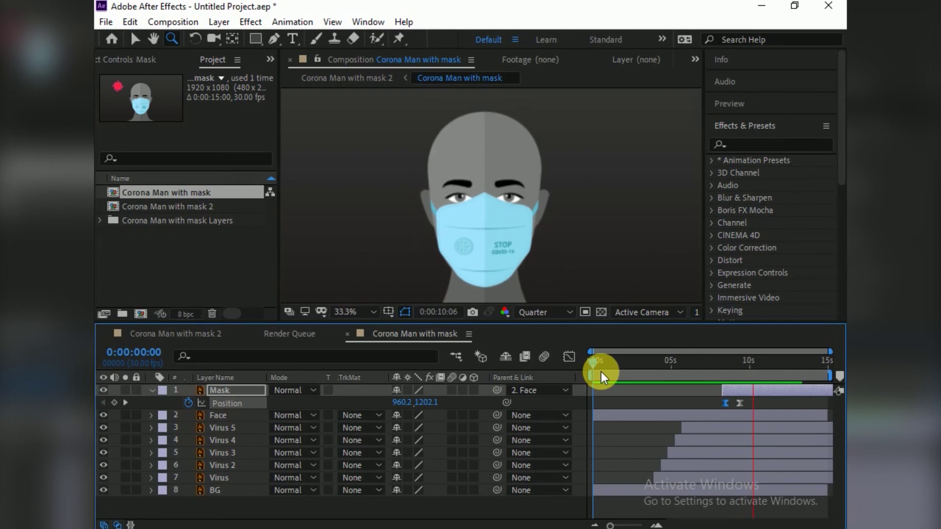
key(space)
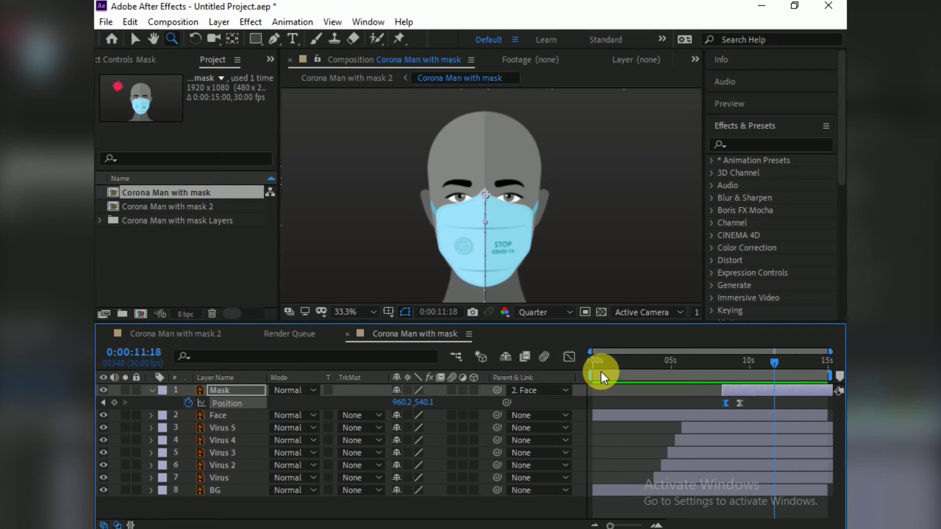
Shift the Mask layer and its Position keyframes about a second earlier
mouse_move(779, 371)
mouse_down()
mouse_move(733, 369)
mouse_move(752, 369)
mouse_up()
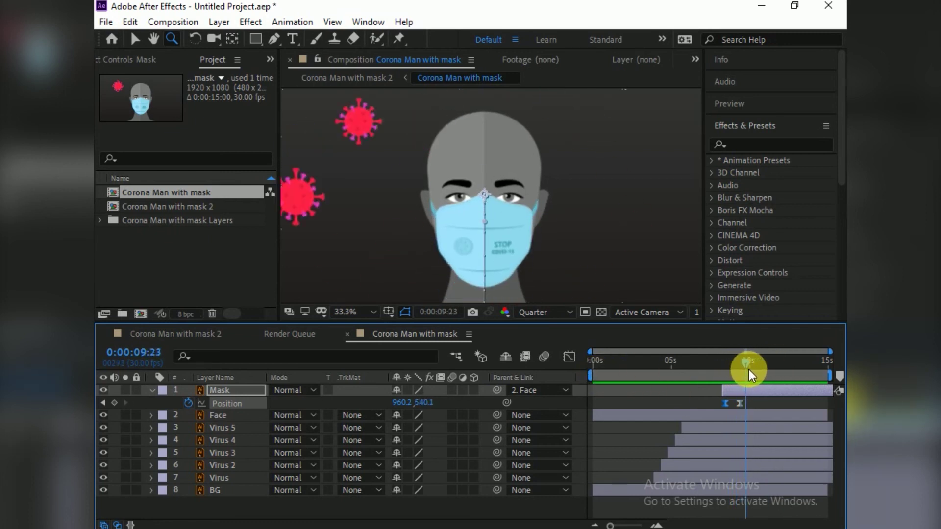
drag(743, 392, 718, 402)
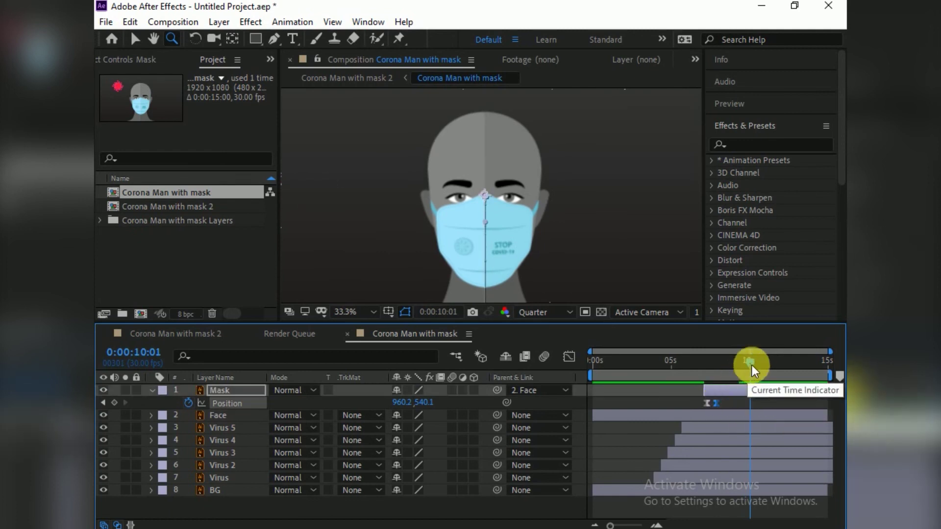
drag(750, 363, 732, 375)
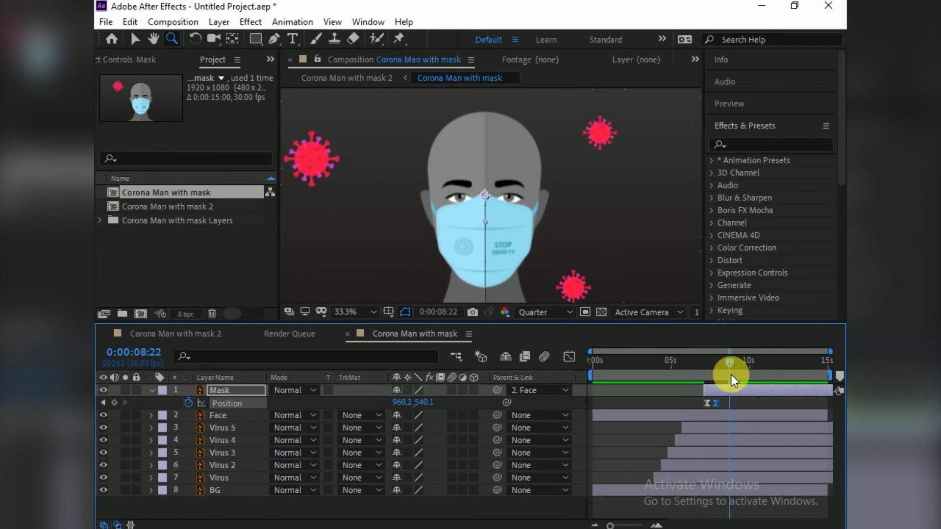
click(228, 414)
Keyframe Face Position at 8:22, then drop it to Y 1451 at 9:11
key(p)
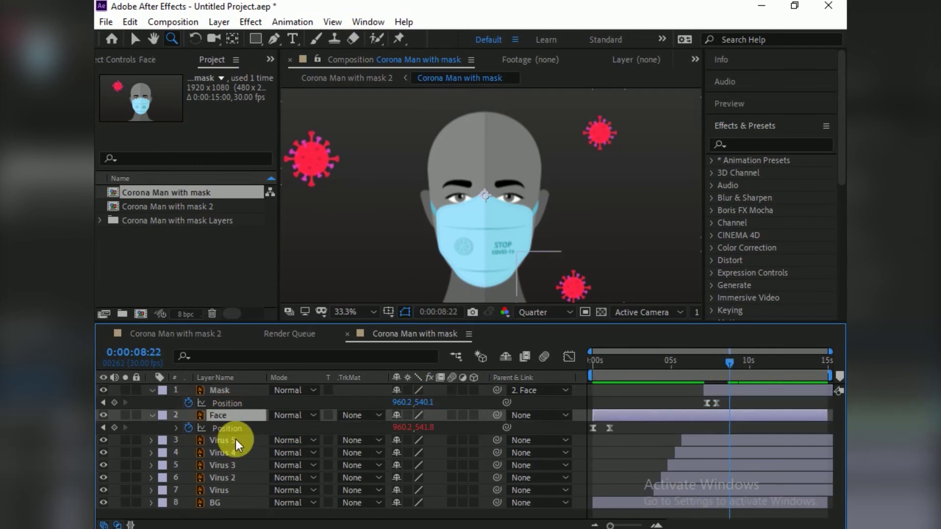
click(115, 428)
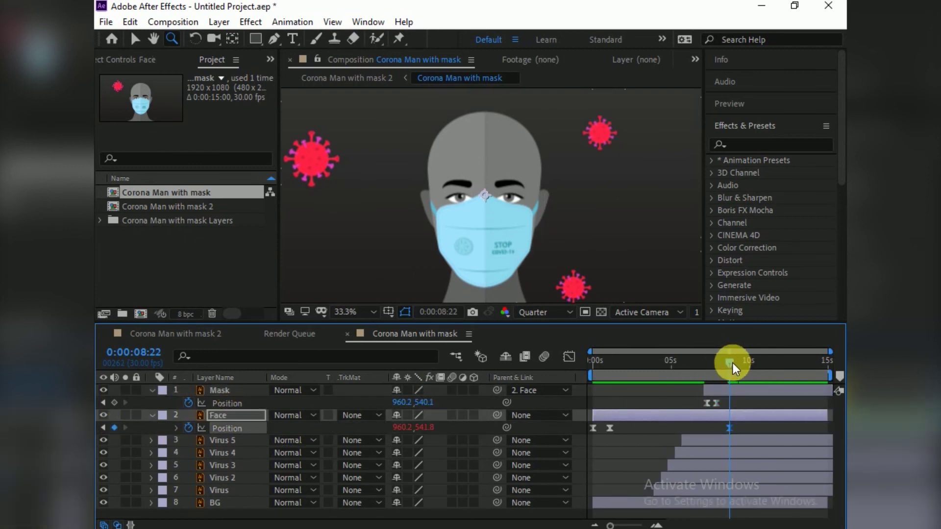
drag(733, 362, 743, 363)
drag(425, 428, 840, 461)
key(comma)
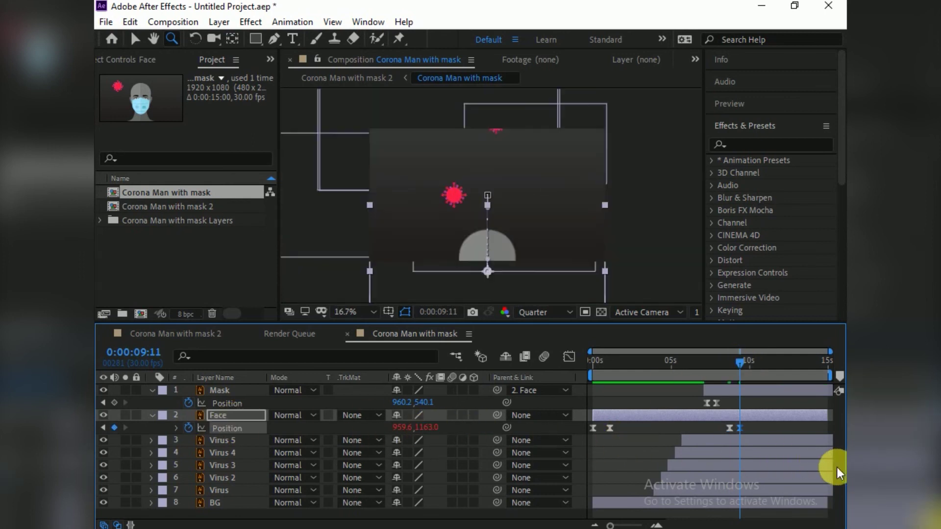
drag(420, 427, 710, 436)
click(742, 428)
Check the face drop in the Graph Editor, then maximize the composition viewer
click(569, 357)
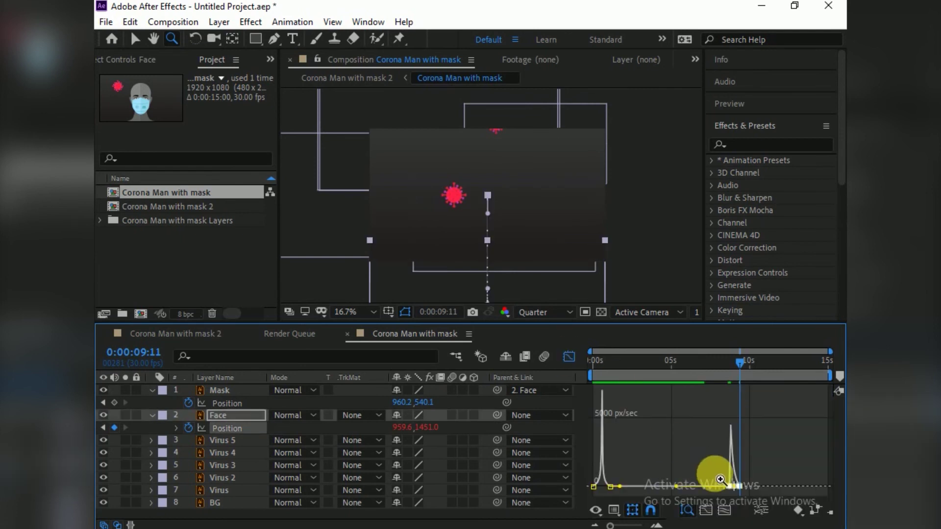
click(705, 510)
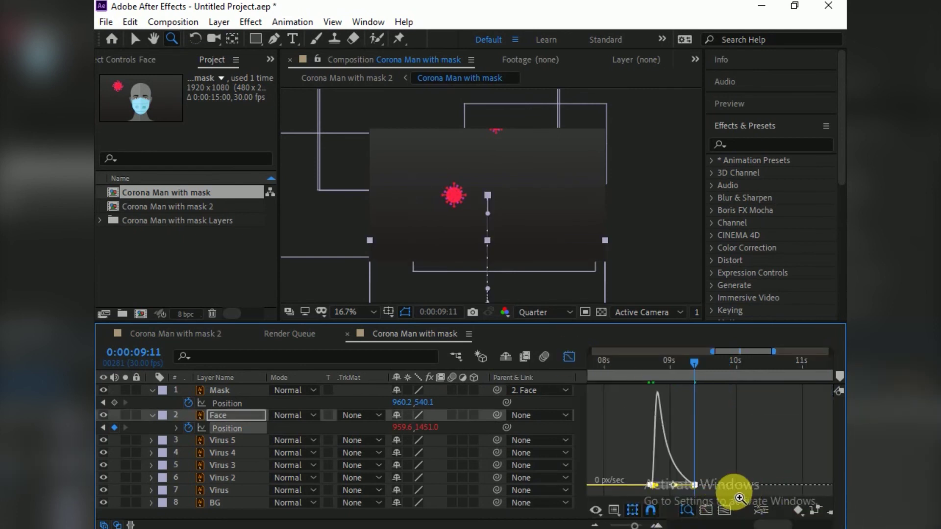
click(566, 358)
click(485, 196)
key(grave)
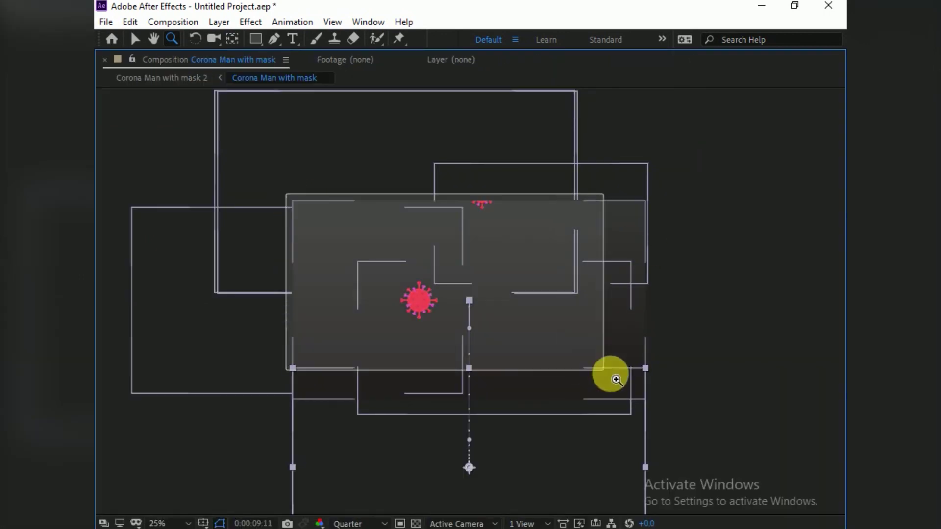
Play the whole composition at 33.3% zoom, then restore the full workspace layout
click(657, 390)
key(space)
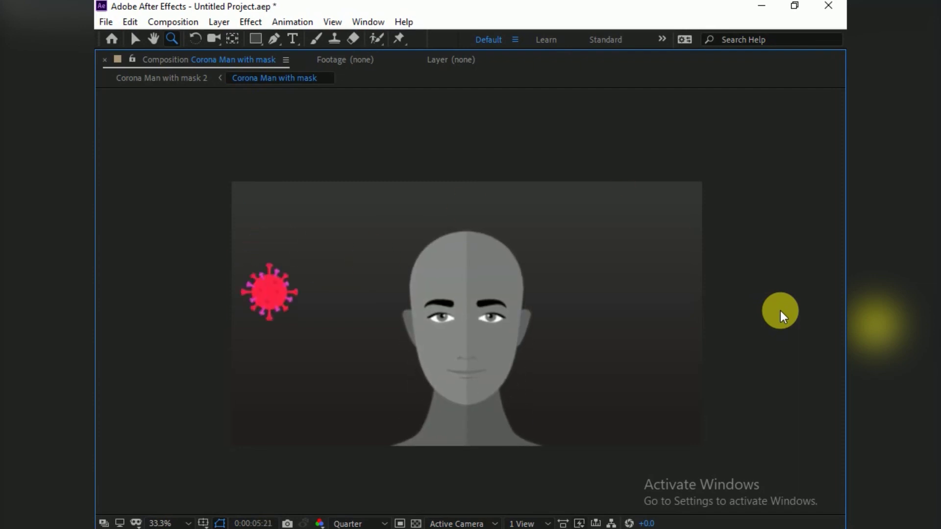
key(space)
key(grave)
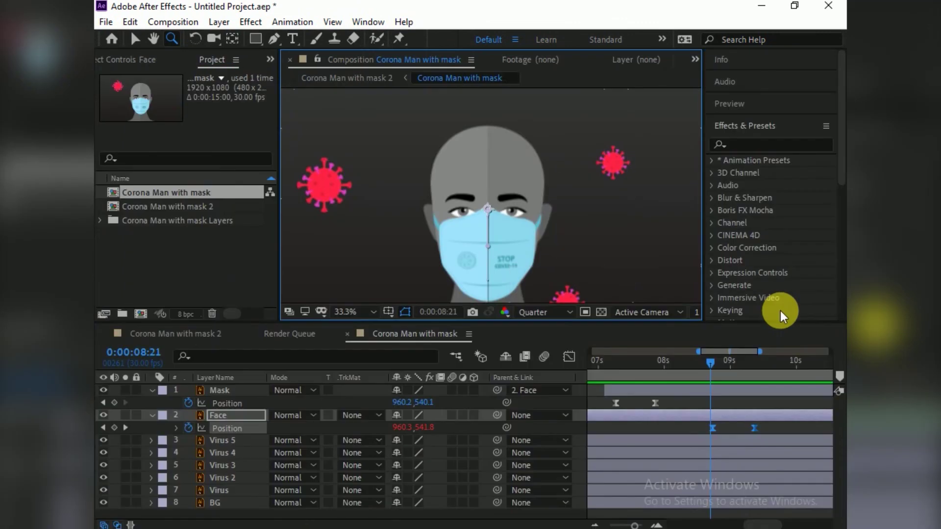
In the maximized timeline, move both Face Position keyframes later to about 10 seconds
key(grave)
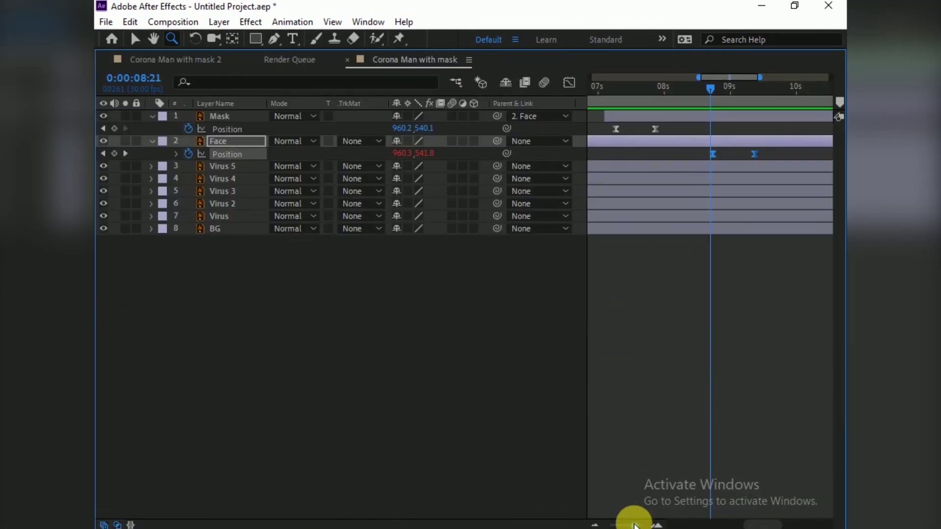
drag(635, 526, 610, 525)
click(134, 39)
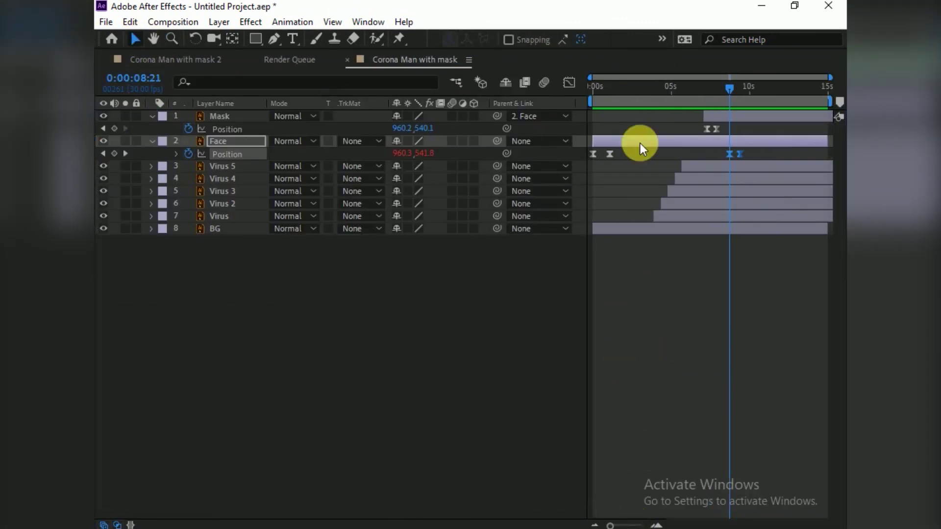
click(761, 116)
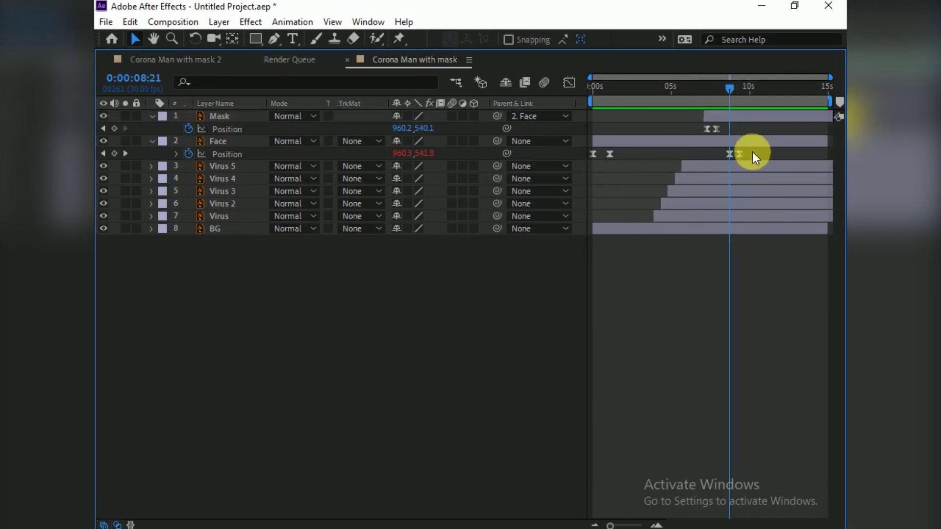
click(731, 155)
drag(731, 155, 758, 155)
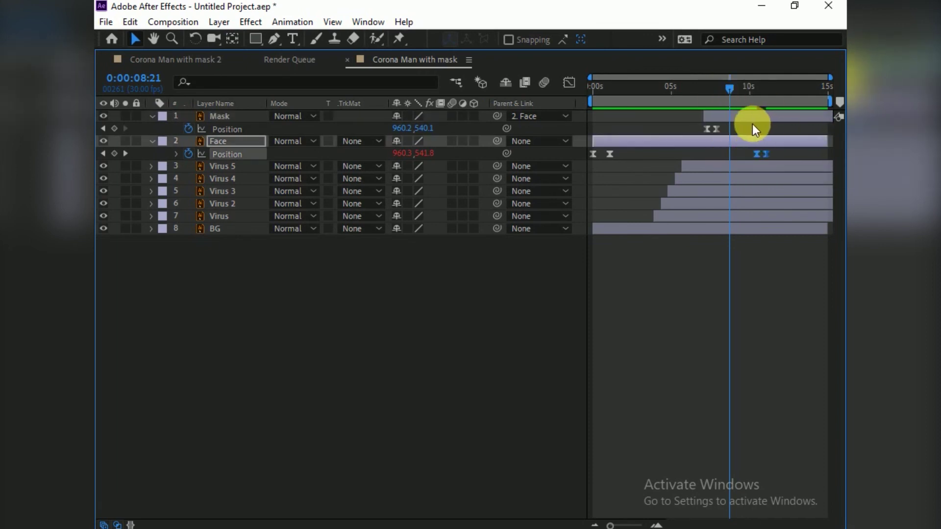
Restore the layout and preview from the start through 11:16
key(grave)
click(605, 363)
key(space)
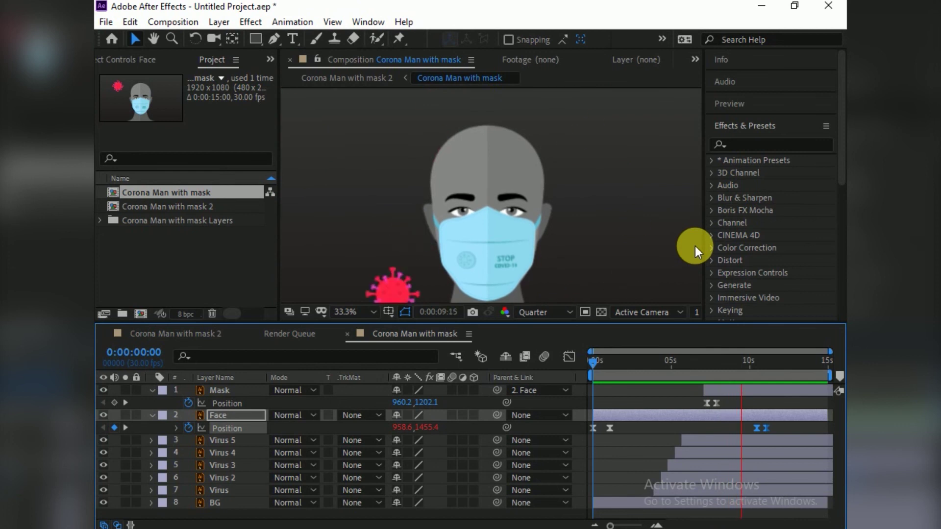
drag(758, 368, 785, 369)
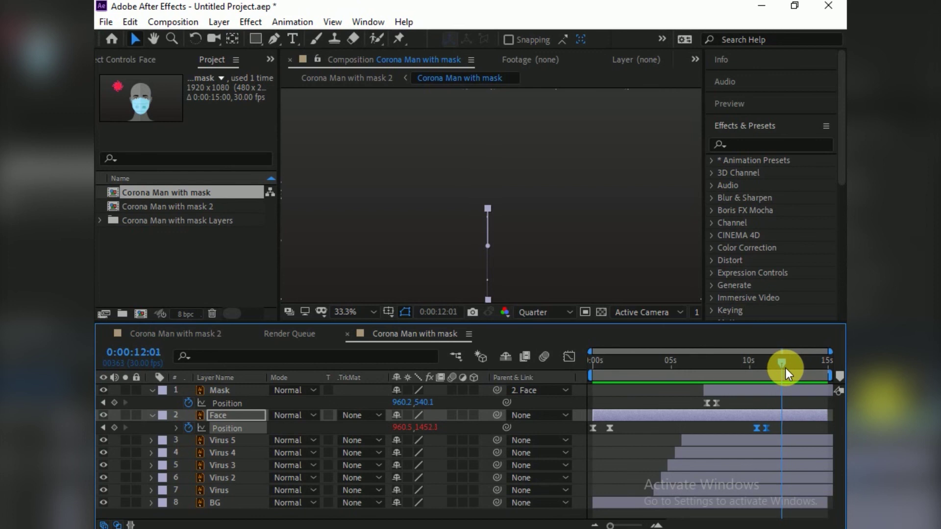
Create a text layer reading 'Prevent Yourself' in the middle of the frame
click(293, 39)
click(489, 197)
click(489, 196)
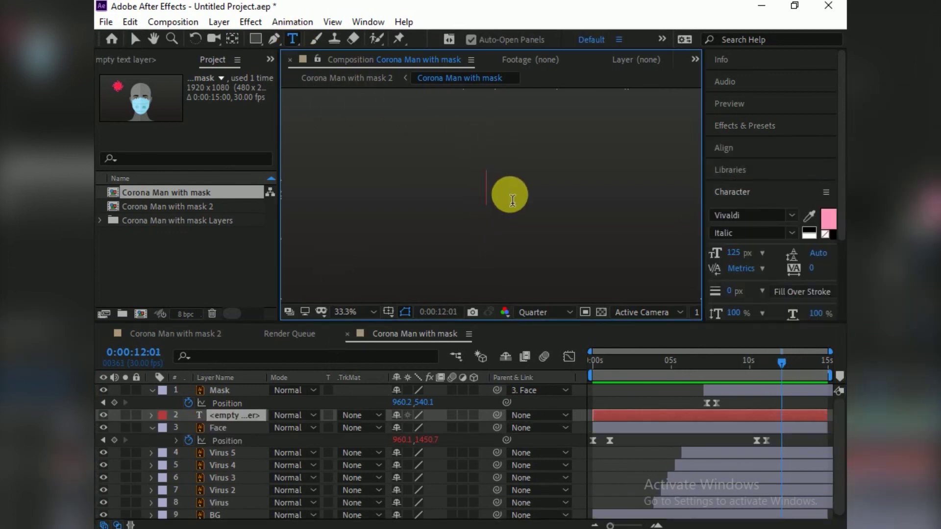
text(Prevent Yourself)
Set the text to Myriad Pro Semibold with a white fill
key(ctrl+a)
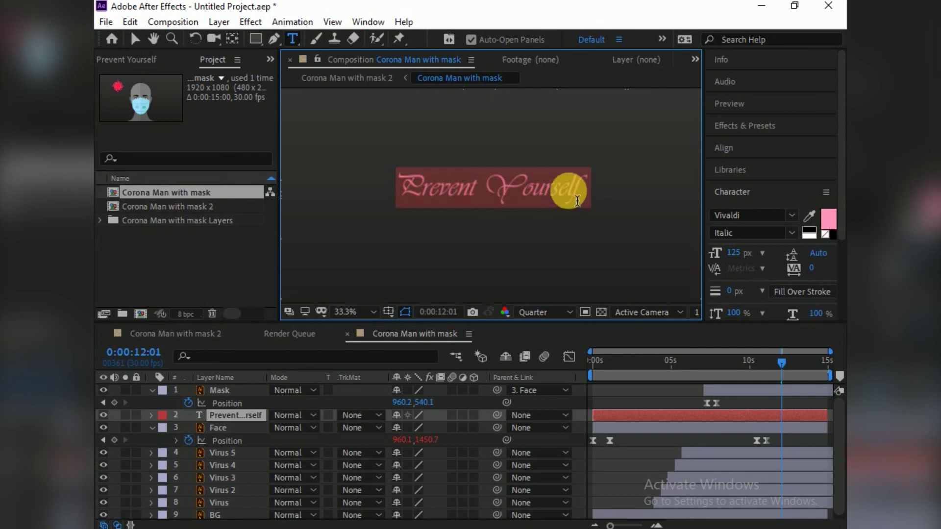
click(779, 216)
text(my)
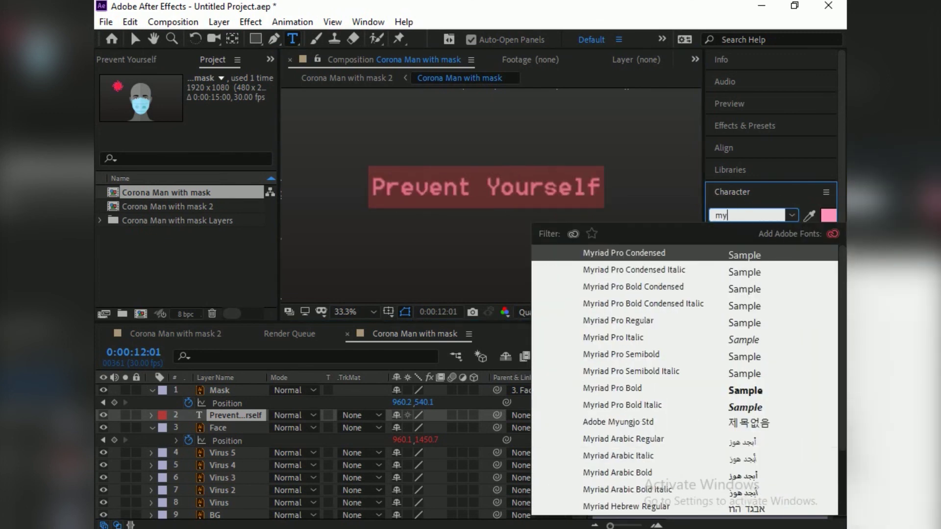
text(riad pro)
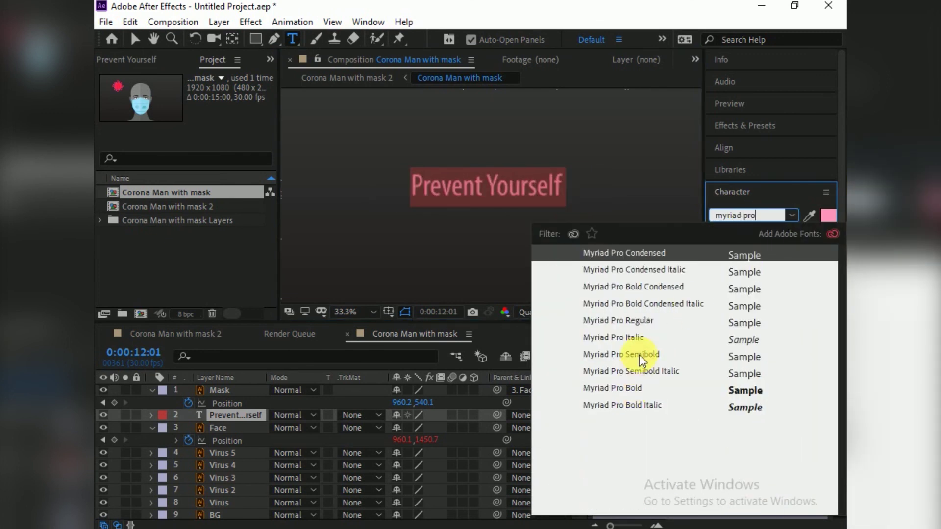
click(639, 355)
click(829, 216)
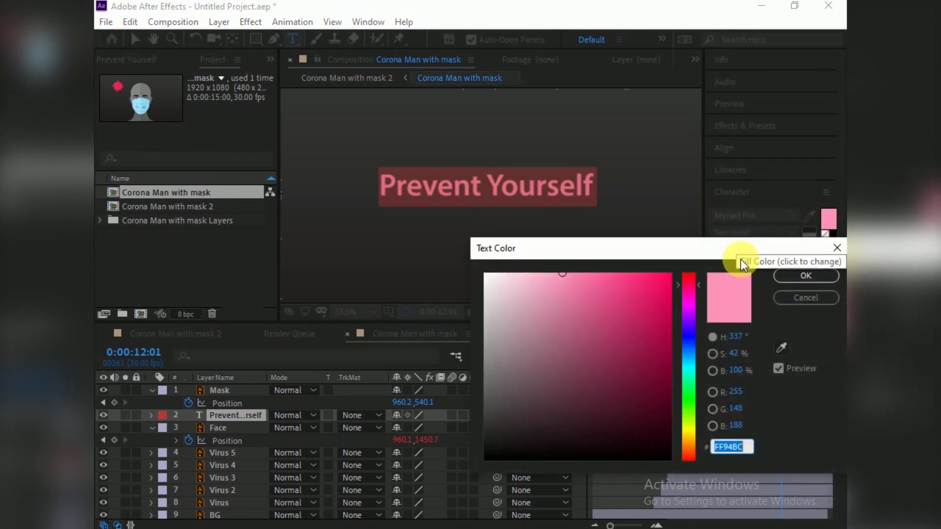
drag(486, 275, 462, 256)
click(806, 276)
click(136, 39)
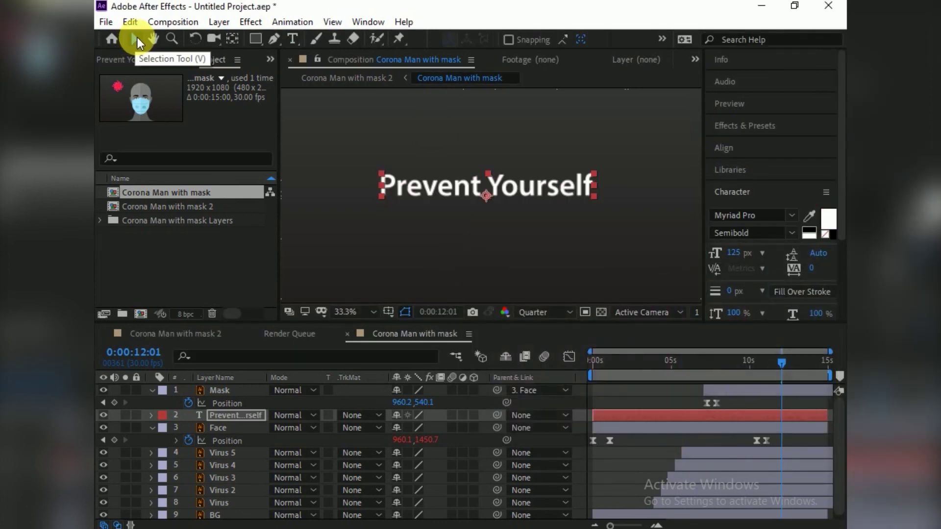
Centre the Prevent Yourself text layer horizontally and vertically in the composition
key(comma)
key(z)
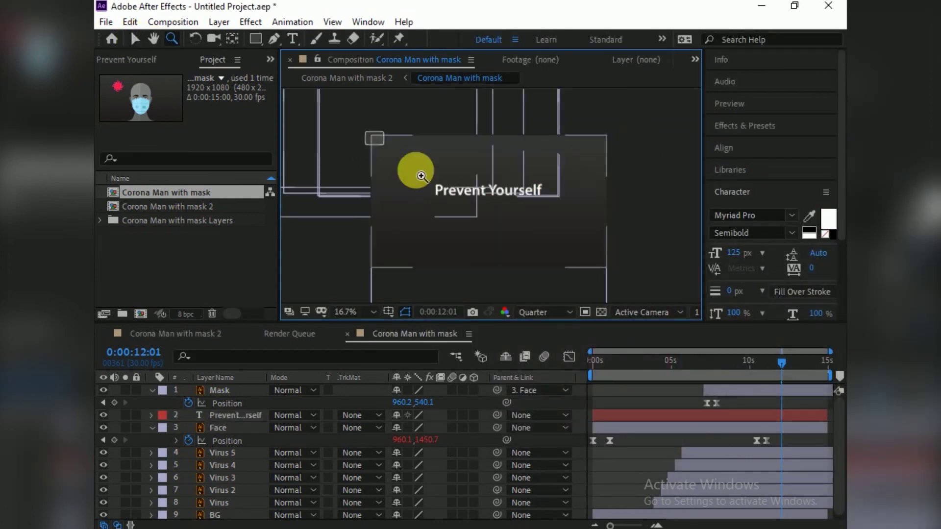
key(period)
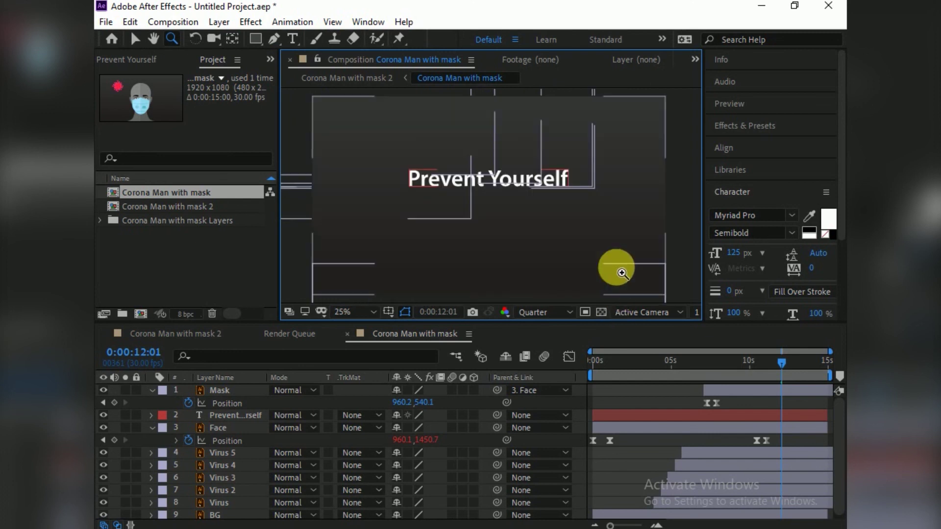
click(135, 38)
click(492, 184)
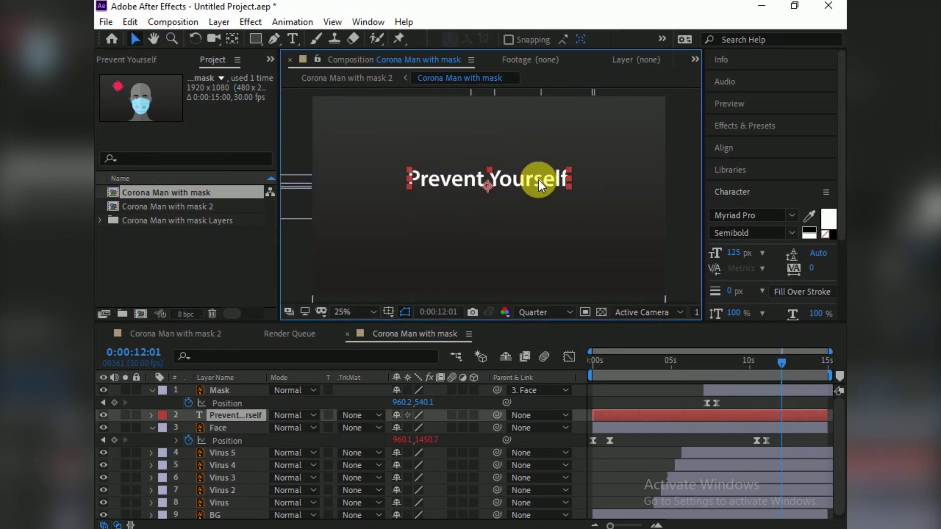
click(232, 39)
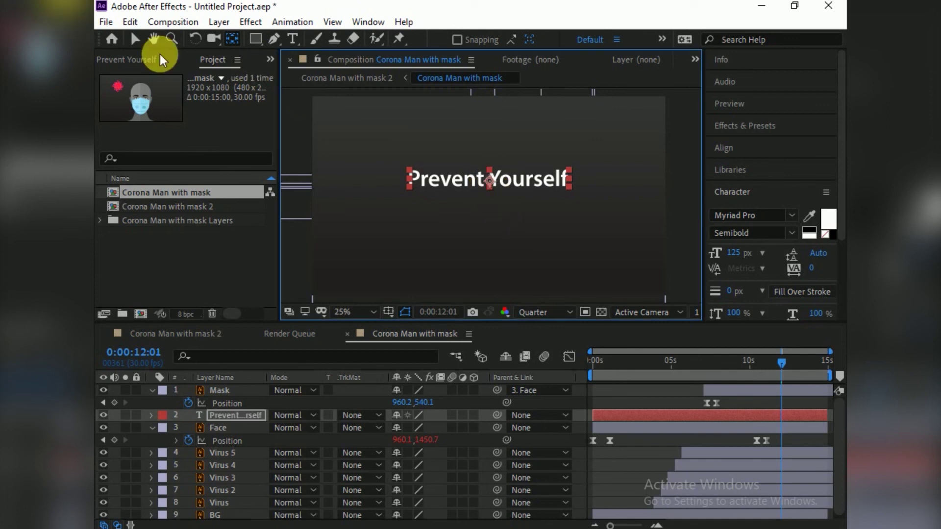
click(135, 39)
click(724, 147)
click(743, 186)
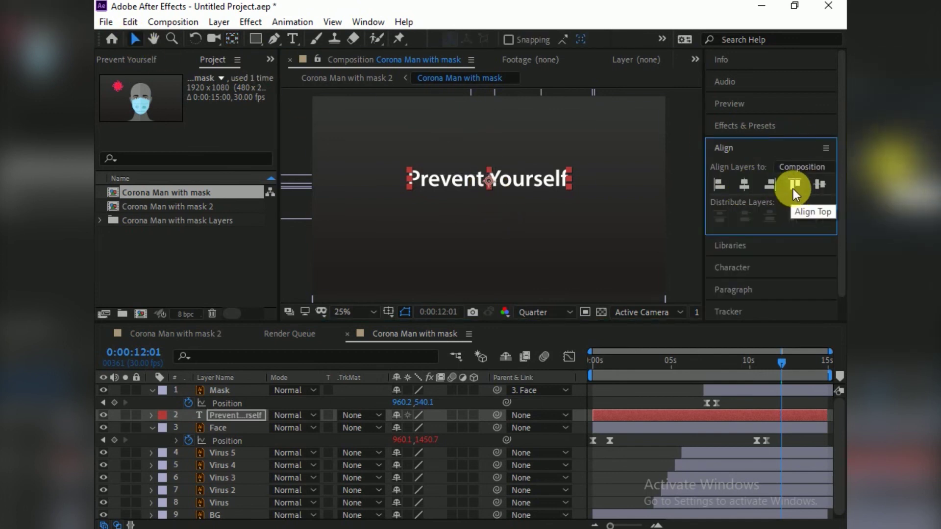
click(819, 185)
At 12:11, place the cursor in the Prevent Yourself text for editing
drag(782, 363, 787, 363)
key(ctrl+t)
click(526, 199)
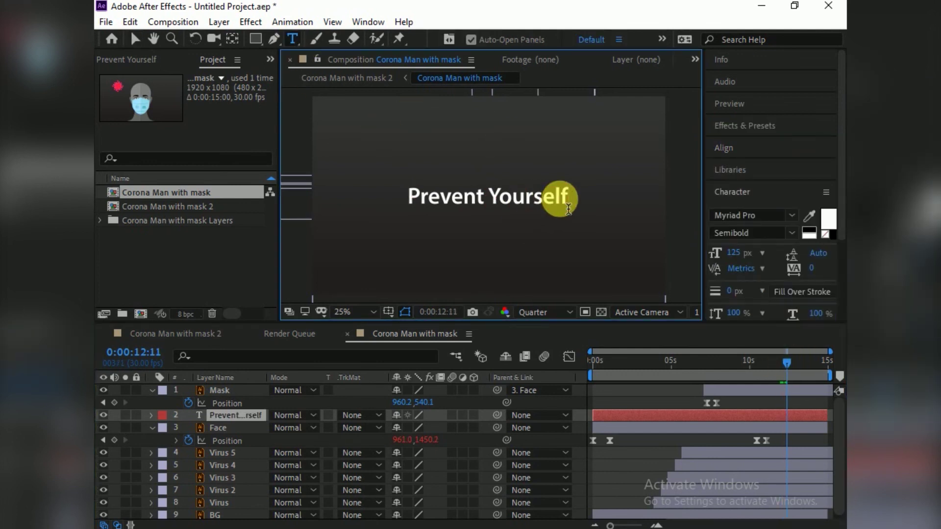
Add ' From CoronaVirus' to the title and colour CoronaVirus green #40FA1B
text(From)
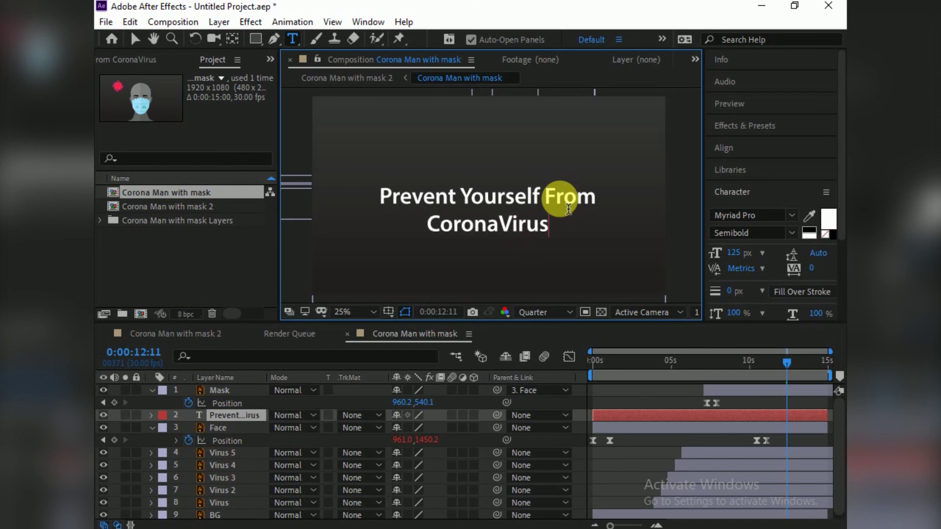
key(shift+Home)
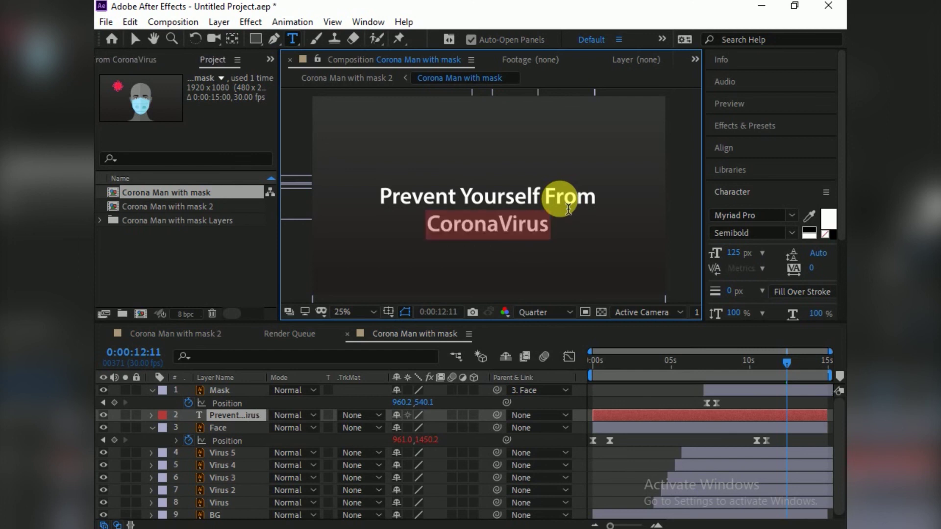
click(828, 219)
click(689, 404)
click(657, 281)
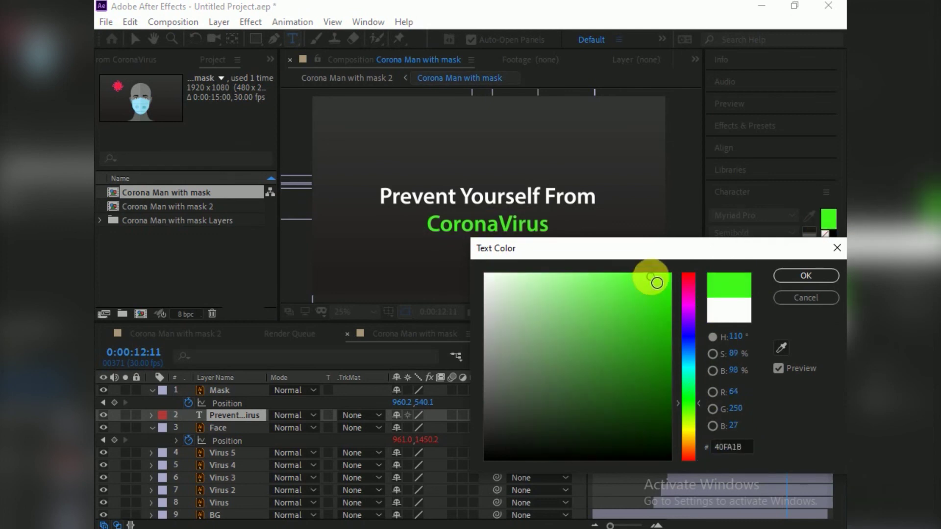
click(790, 277)
Re-centre the two-line title vertically in the composition
click(135, 43)
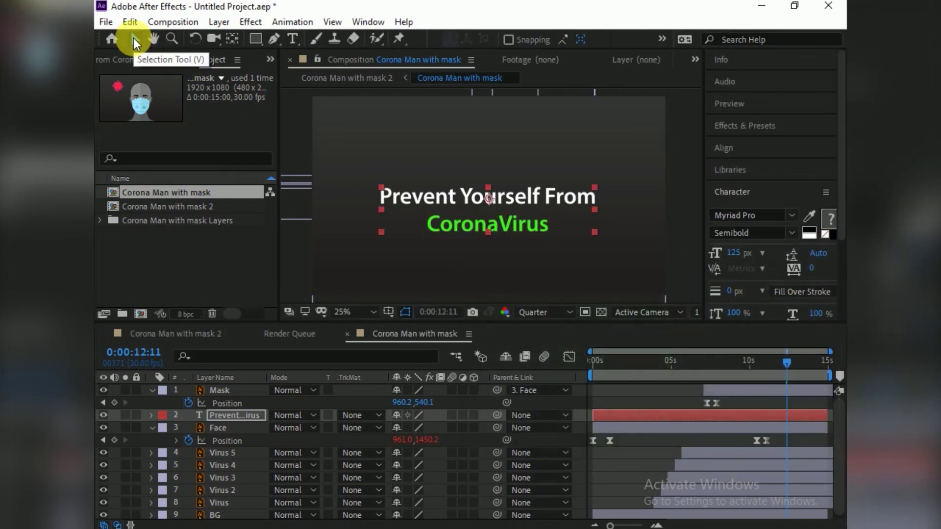
click(731, 148)
click(819, 184)
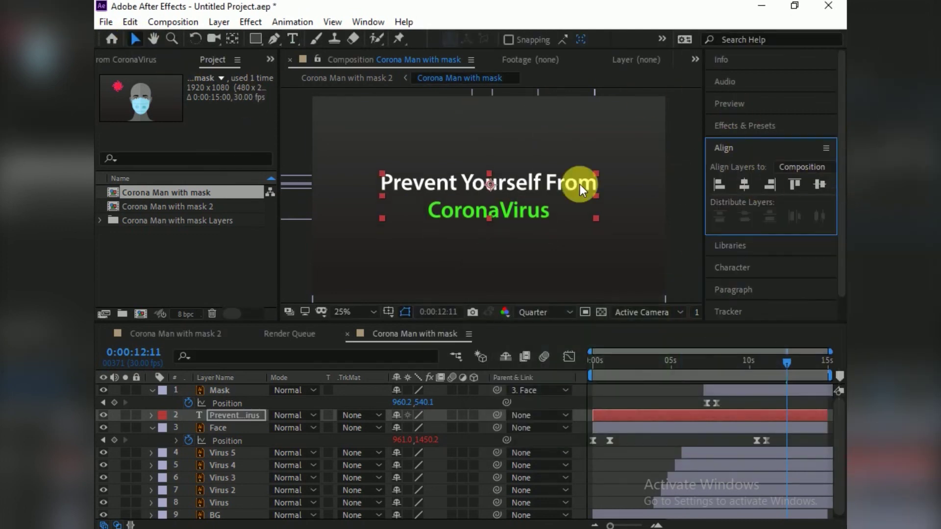
Trim the text layer to start at about 11:24 and scrub to check
click(296, 139)
click(532, 183)
drag(787, 364, 774, 366)
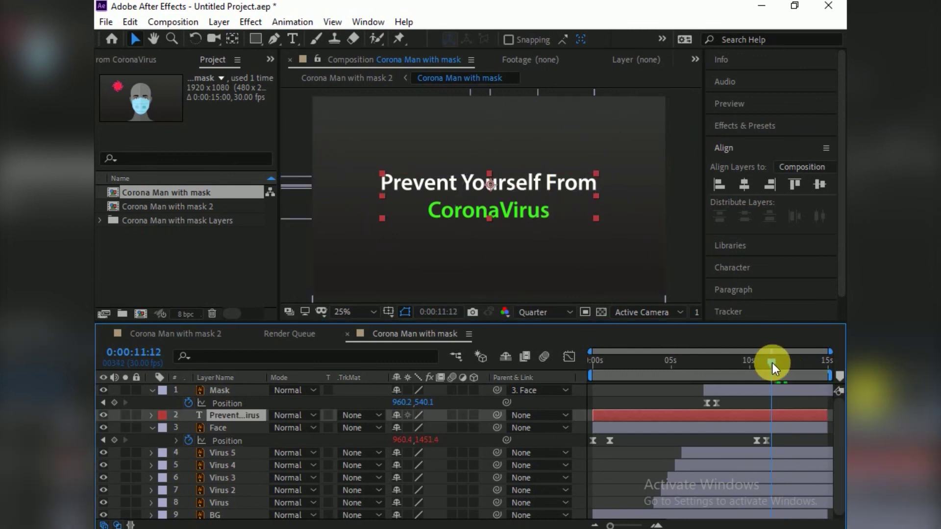
drag(610, 414, 771, 415)
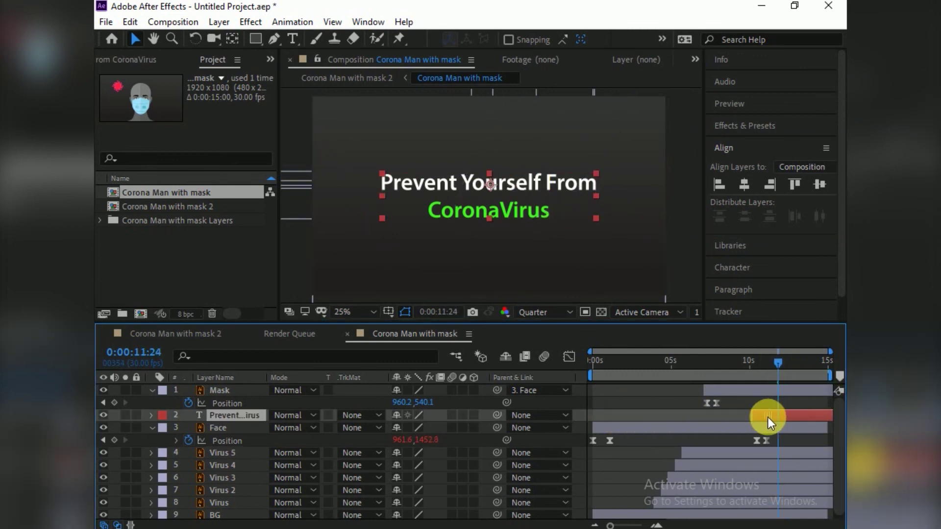
drag(784, 374, 765, 372)
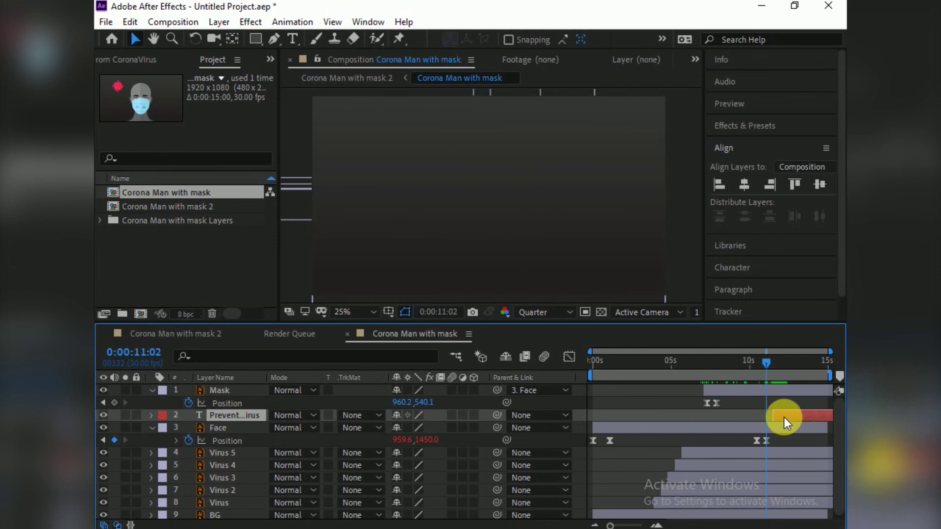
drag(767, 362, 783, 363)
click(755, 125)
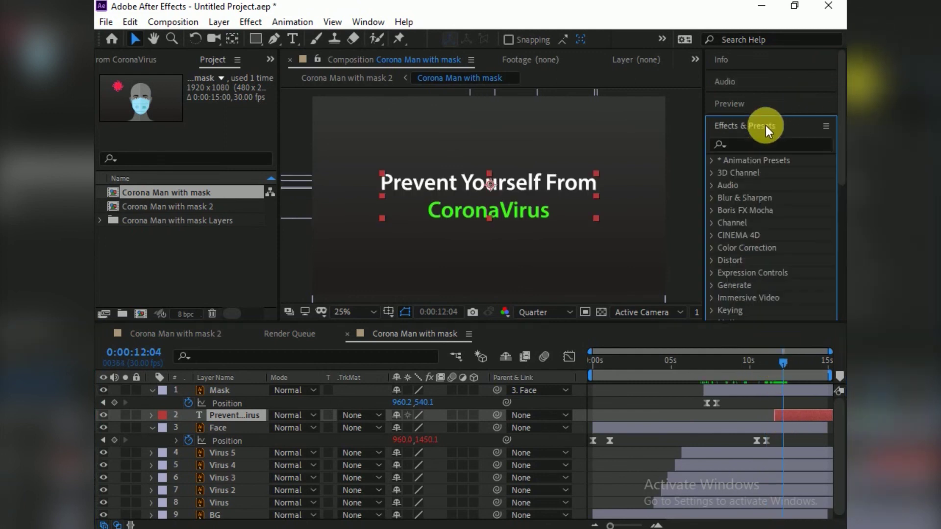
Apply the 3D Text cascade animation preset to the title layer and scrub through it
click(712, 161)
click(725, 271)
scroll(845, 184, down, 3)
click(738, 194)
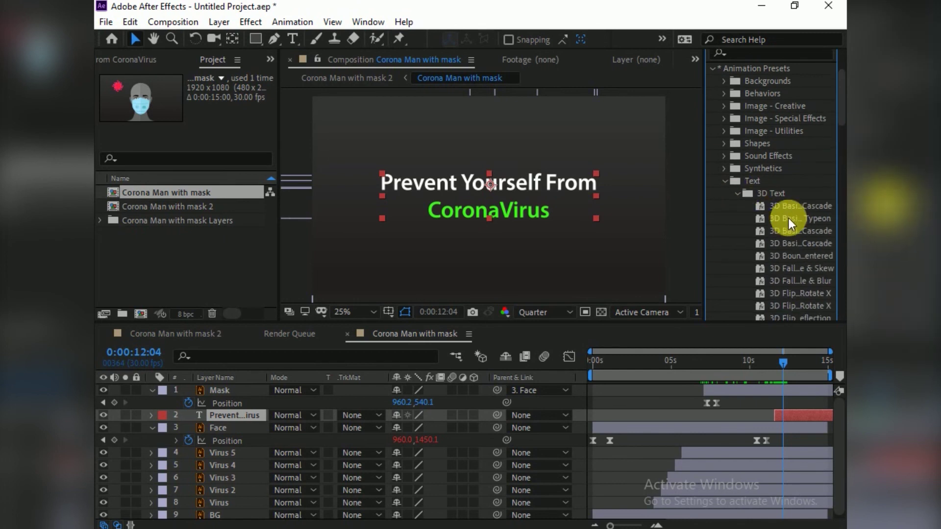
drag(760, 243, 784, 416)
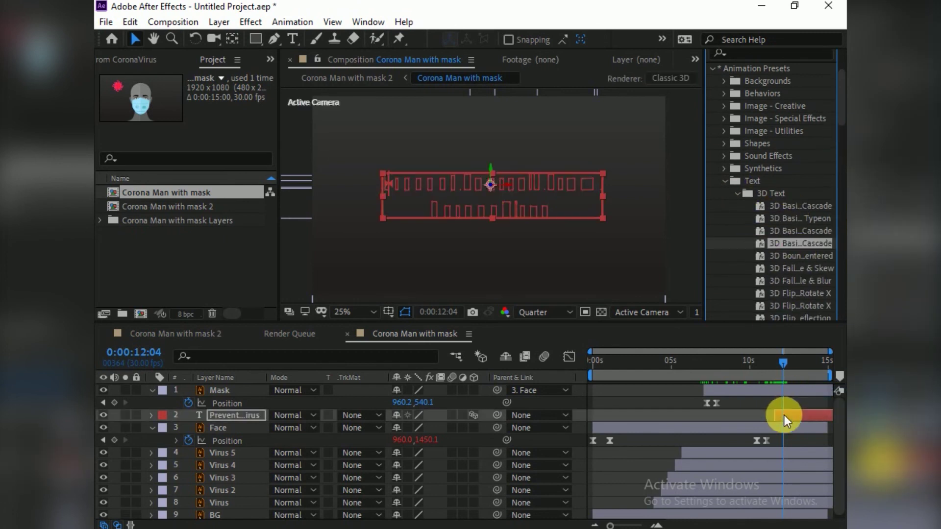
click(790, 361)
drag(790, 361, 773, 371)
Maximize the composition viewer at 33.3% zoom for the preview
key(z)
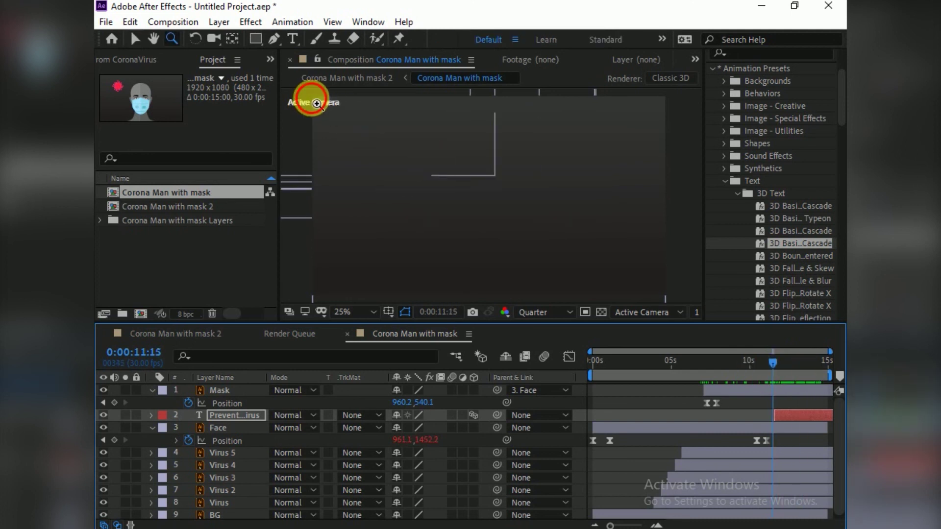
key(grave)
click(477, 301)
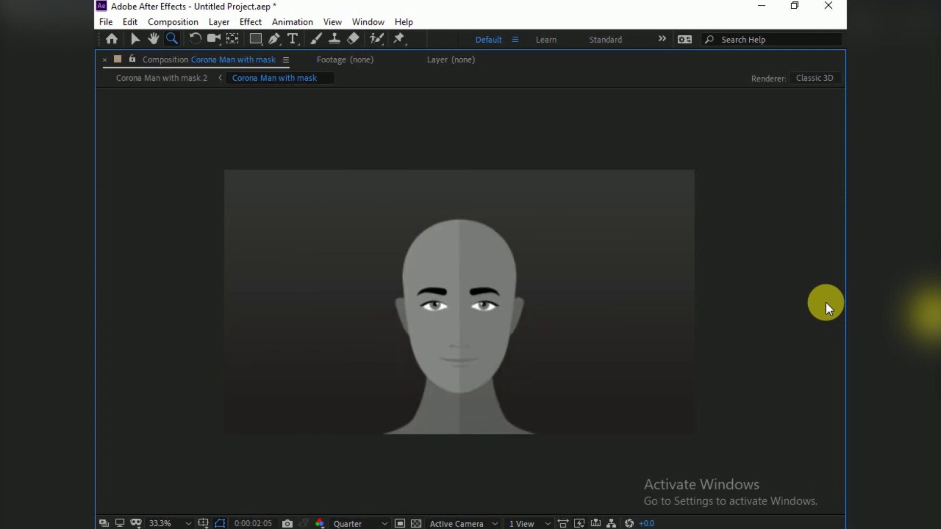
Move the five virus layers, Mask layer, Face Position keyframes and text layer earlier
key(space)
key(grave)
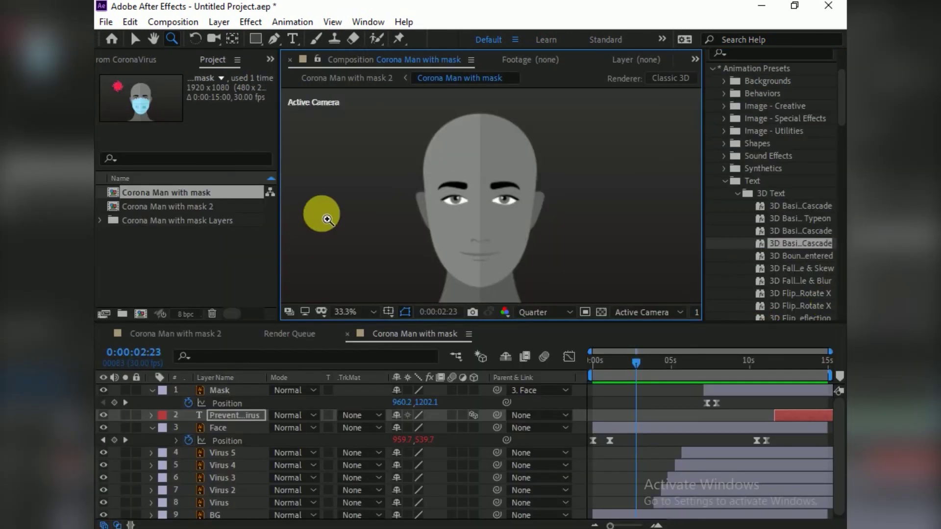
key(v)
drag(727, 502, 730, 453)
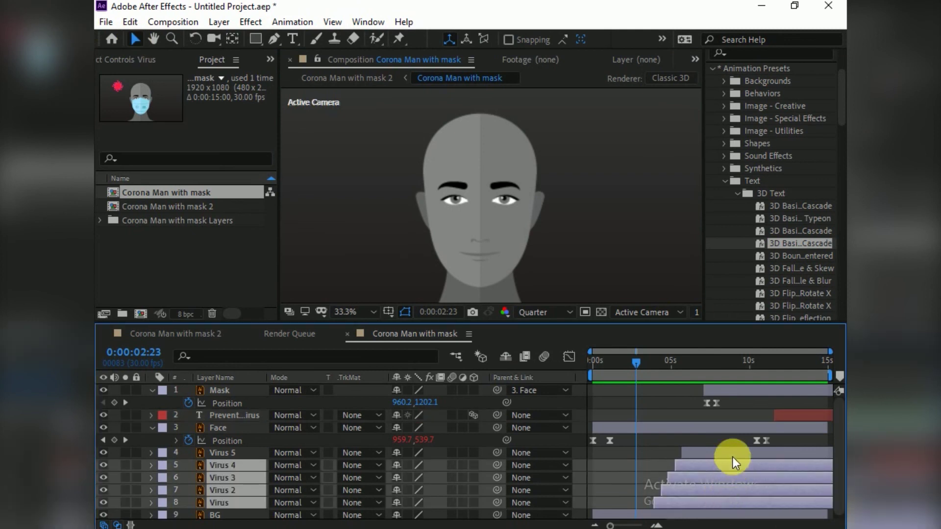
drag(716, 494, 702, 496)
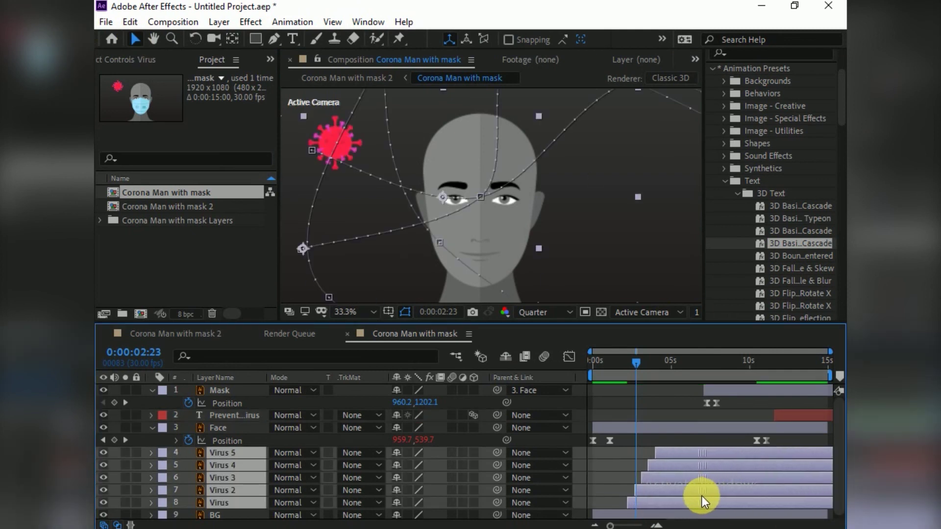
drag(721, 398, 694, 397)
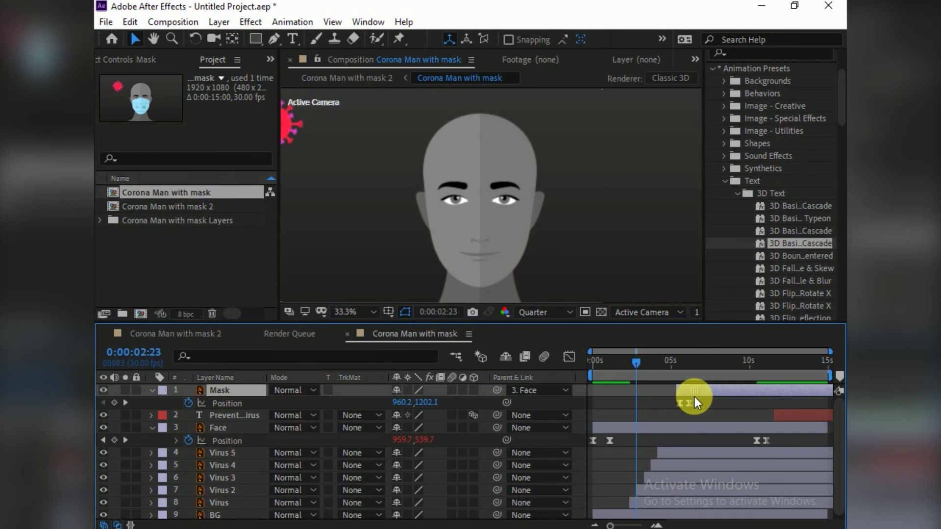
drag(758, 441, 722, 443)
drag(803, 416, 769, 416)
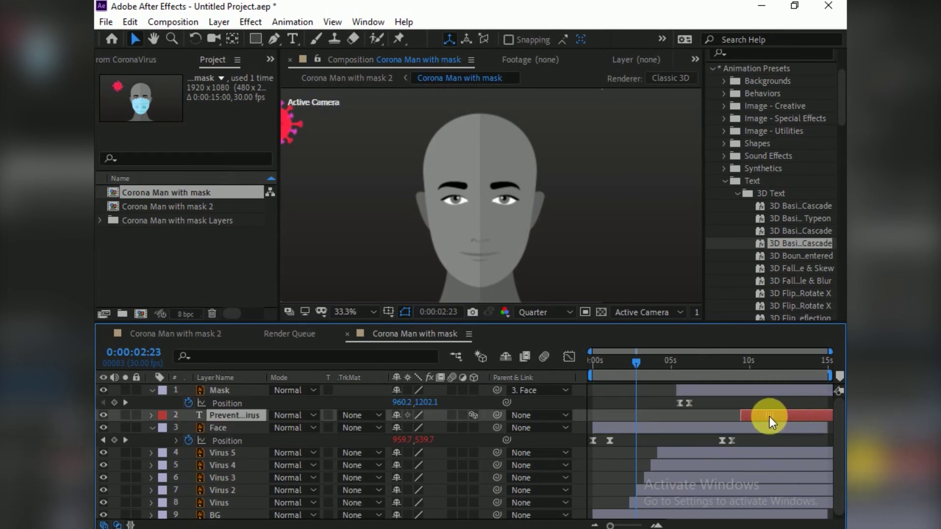
Preview the composition from the start with the viewer maximized
key(Home)
key(space)
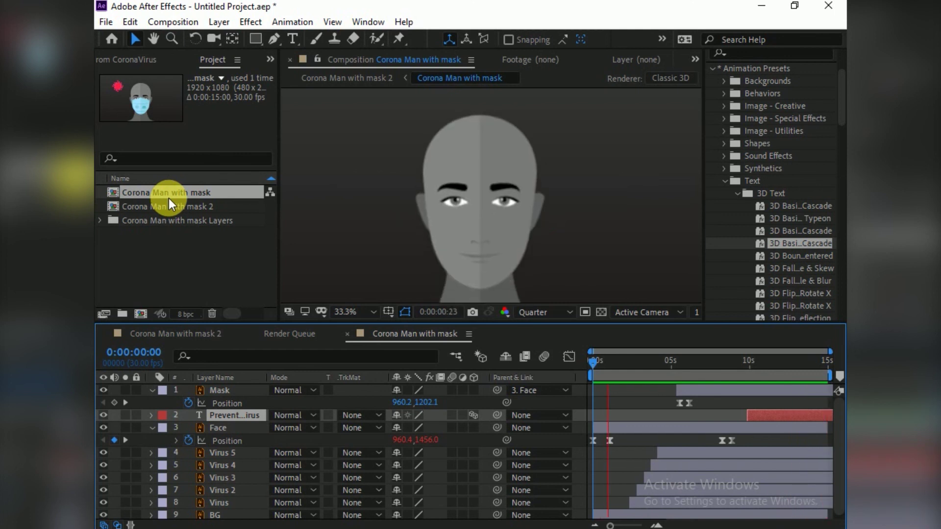
key(grave)
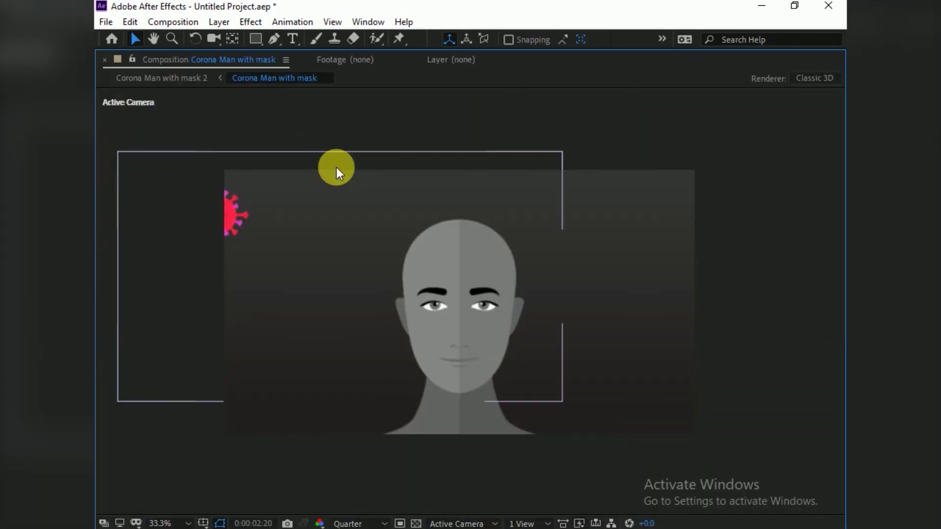
key(z)
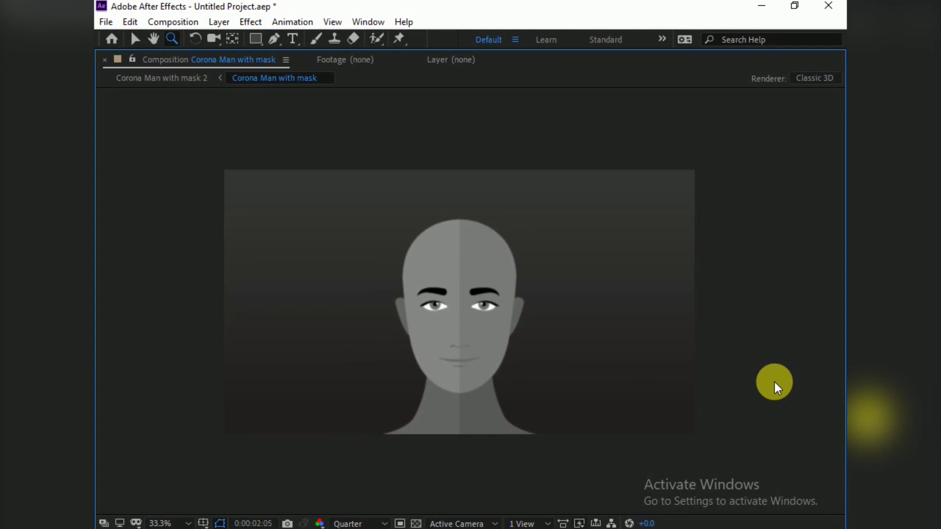
key(space)
key(grave)
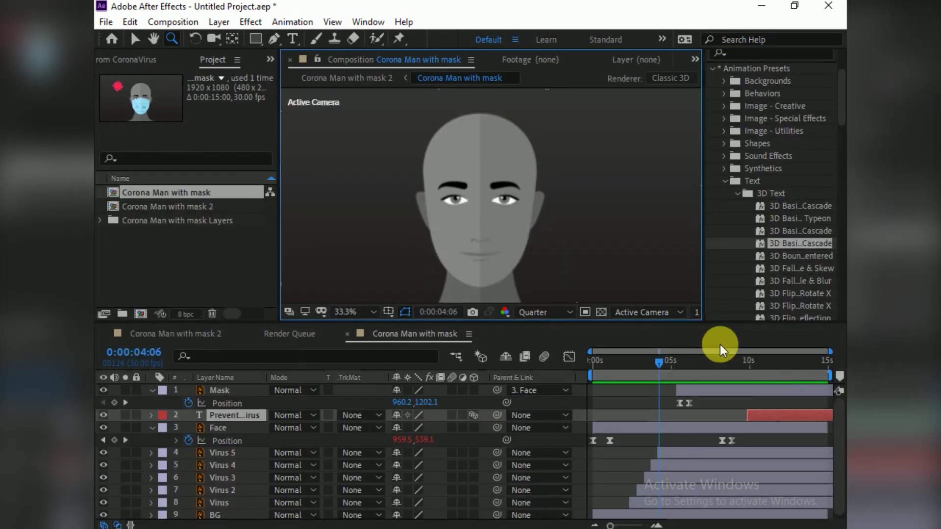
Add Corona Man with mask to the Render Queue and open its Output To file chooser
click(106, 22)
mouse_move(162, 232)
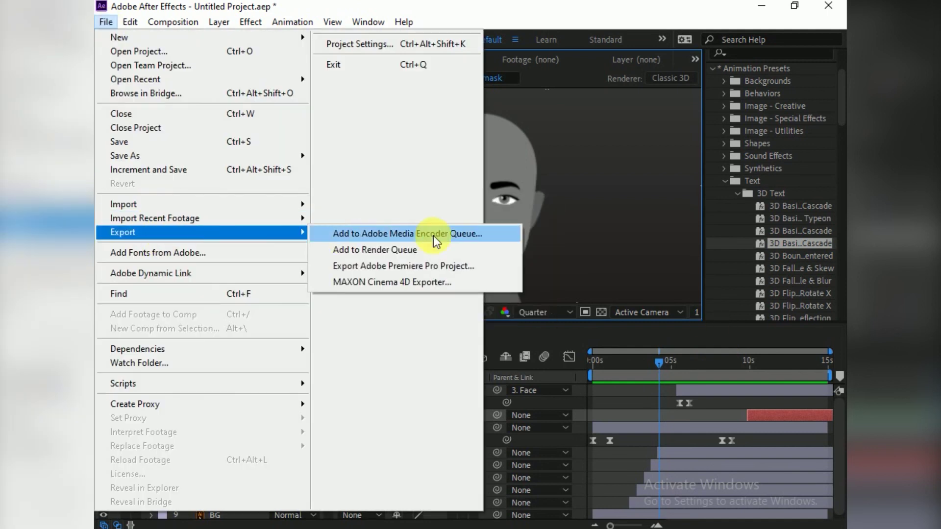
click(383, 250)
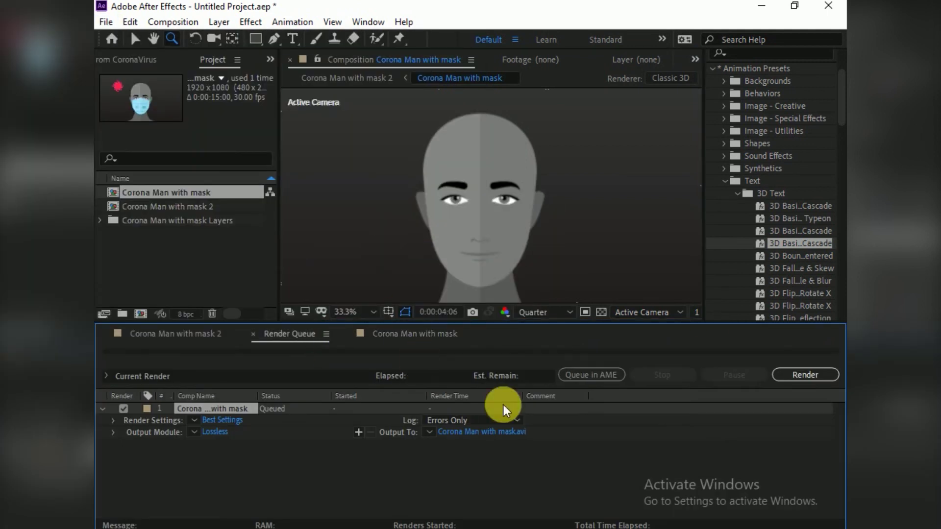
click(475, 432)
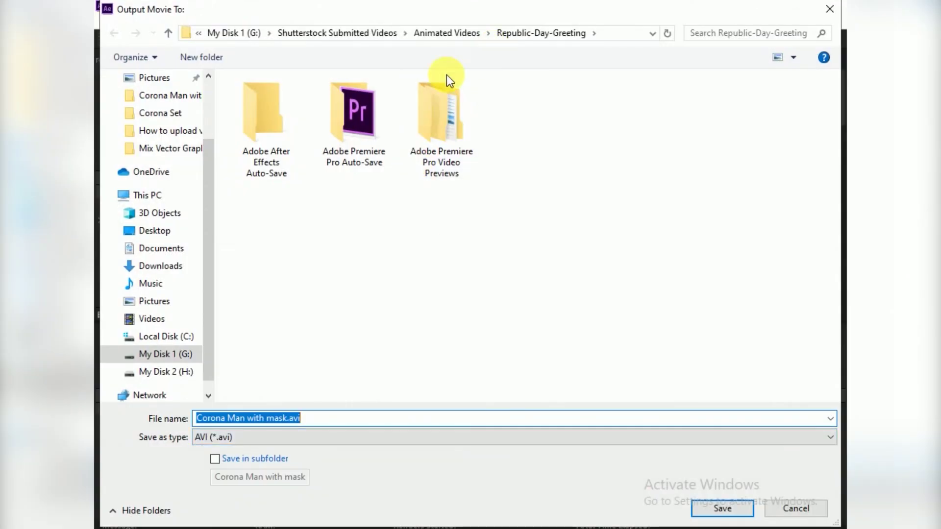